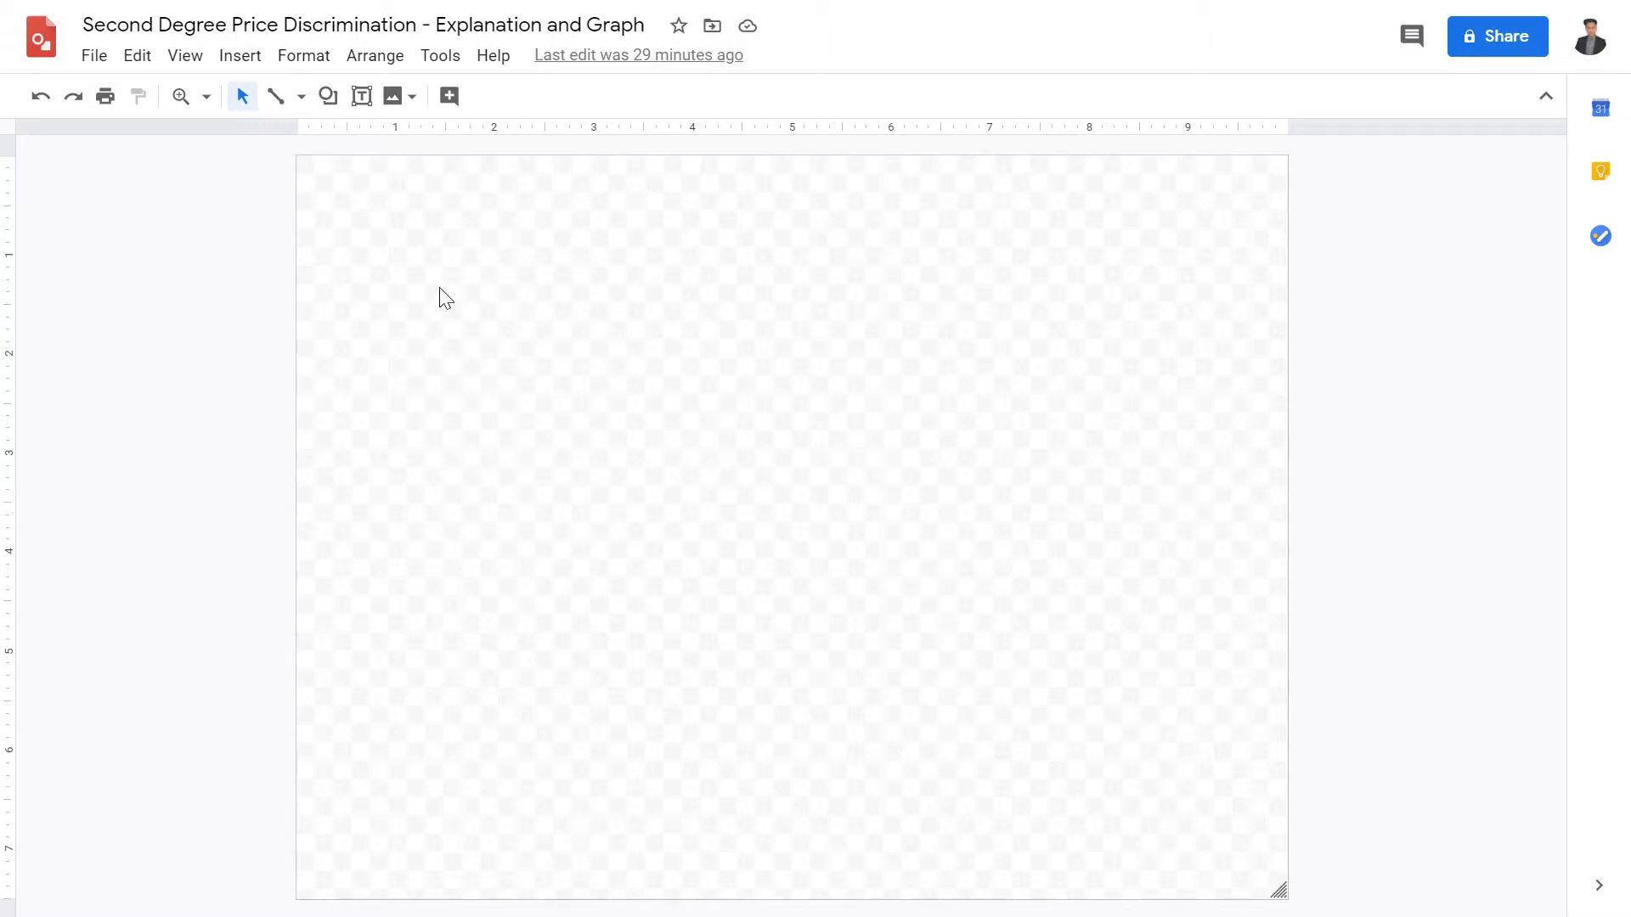
Select the Text box tool to start a text box on the blank canvas.
left_click(365, 117)
Draw a wide text box and type 'Definition:' followed by the price-discrimination definition.
left_click_drag(326, 169, 1097, 348)
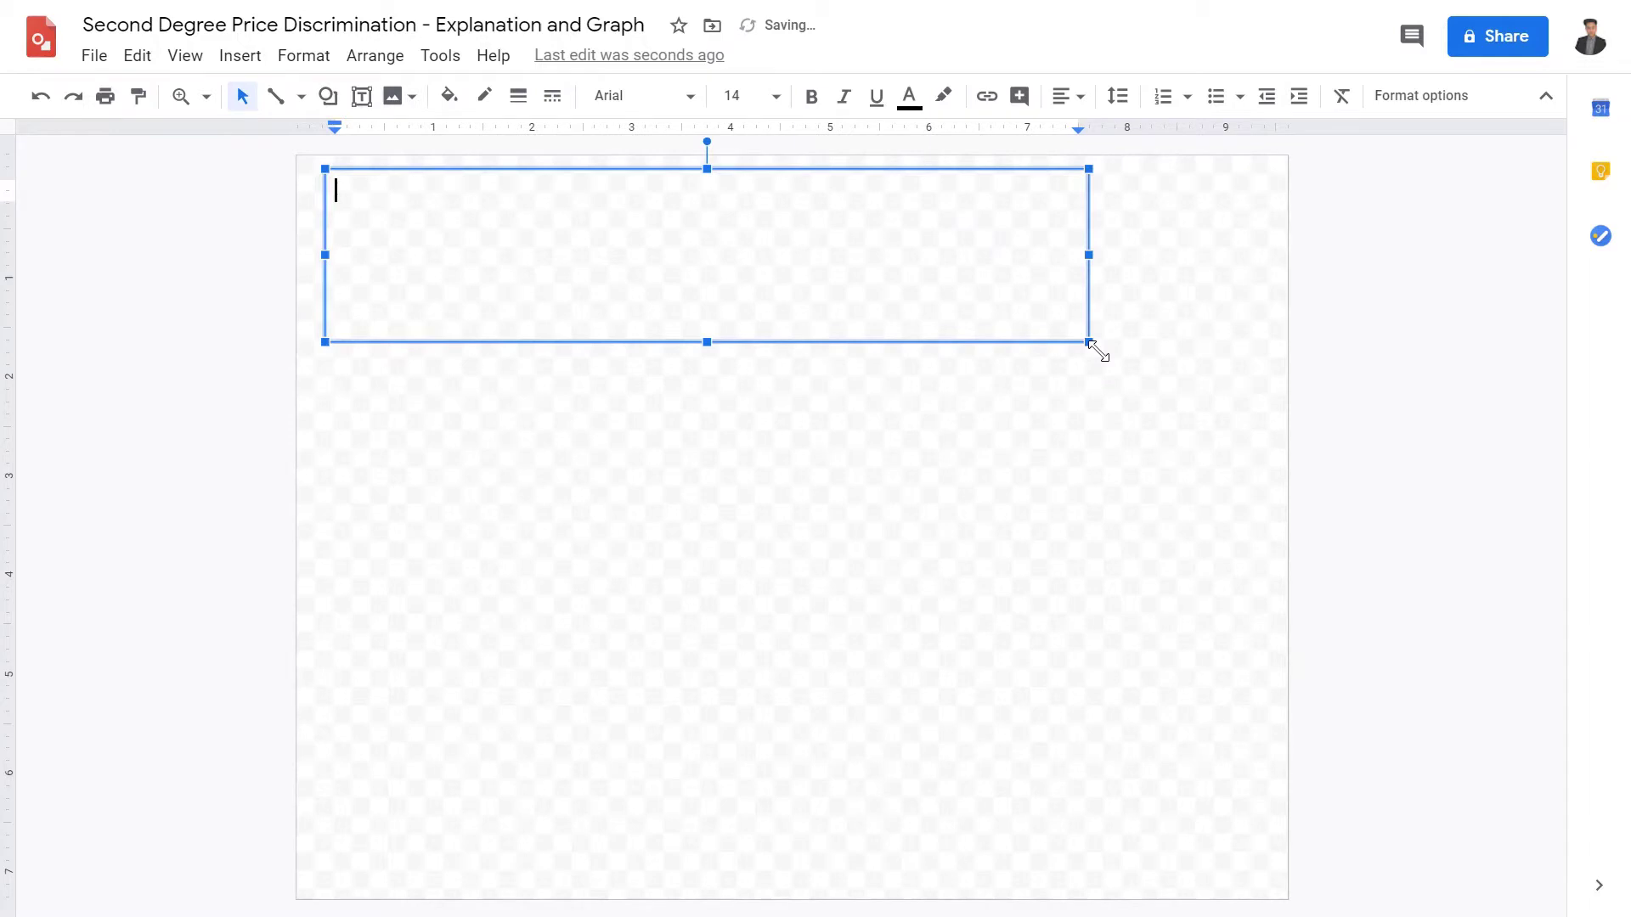
type("Definition:")
key("Return")
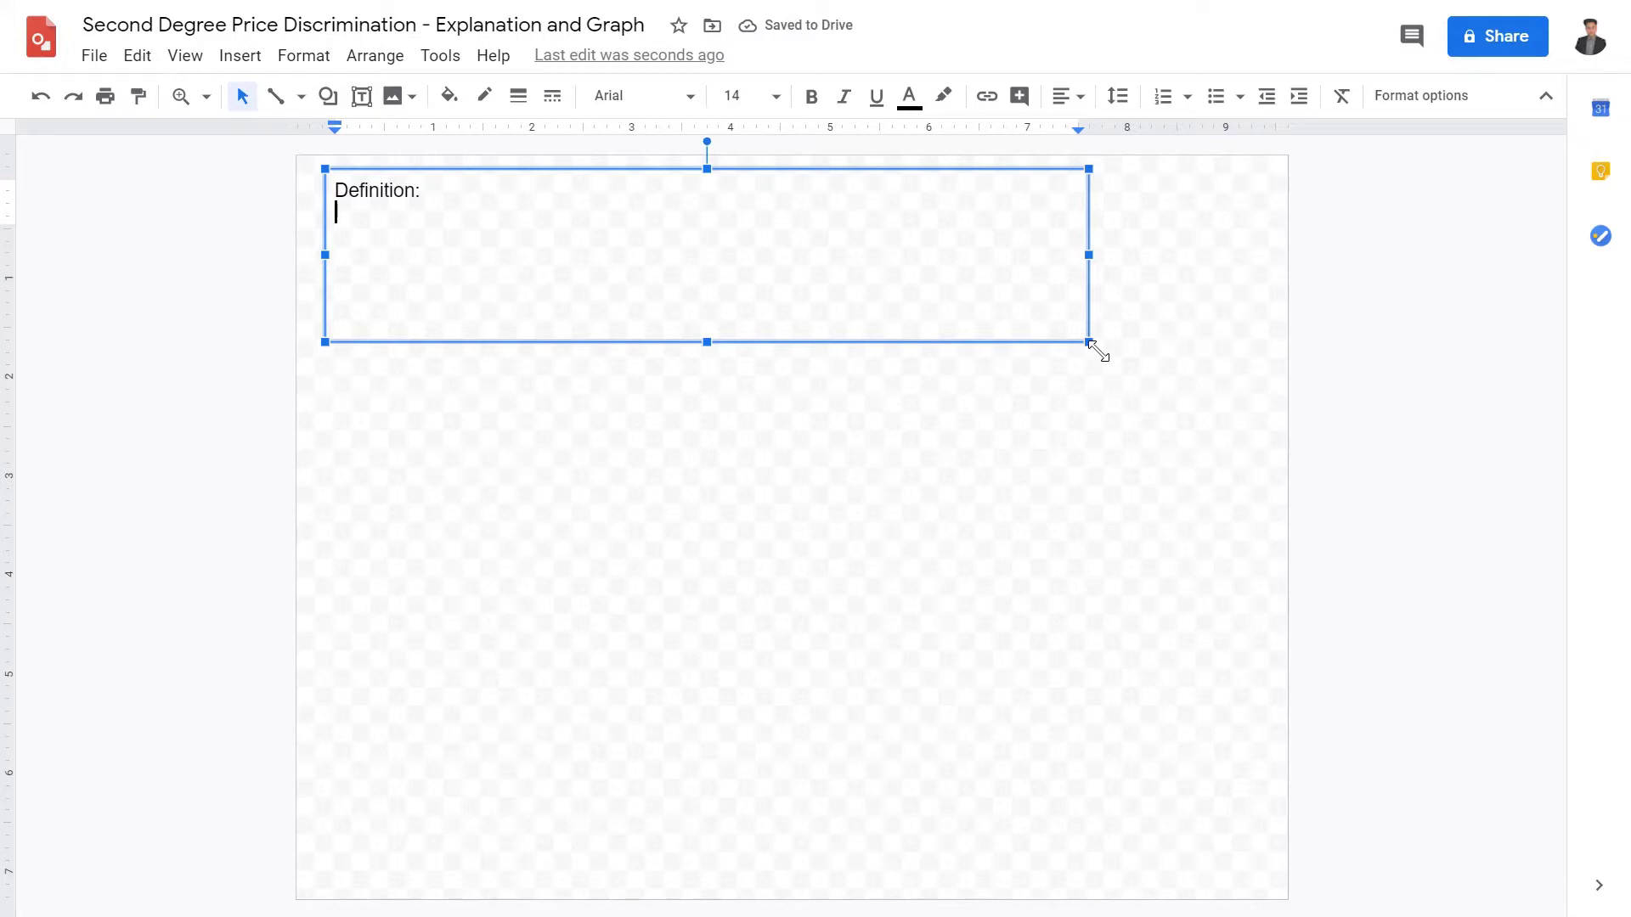
type("When firms charg")
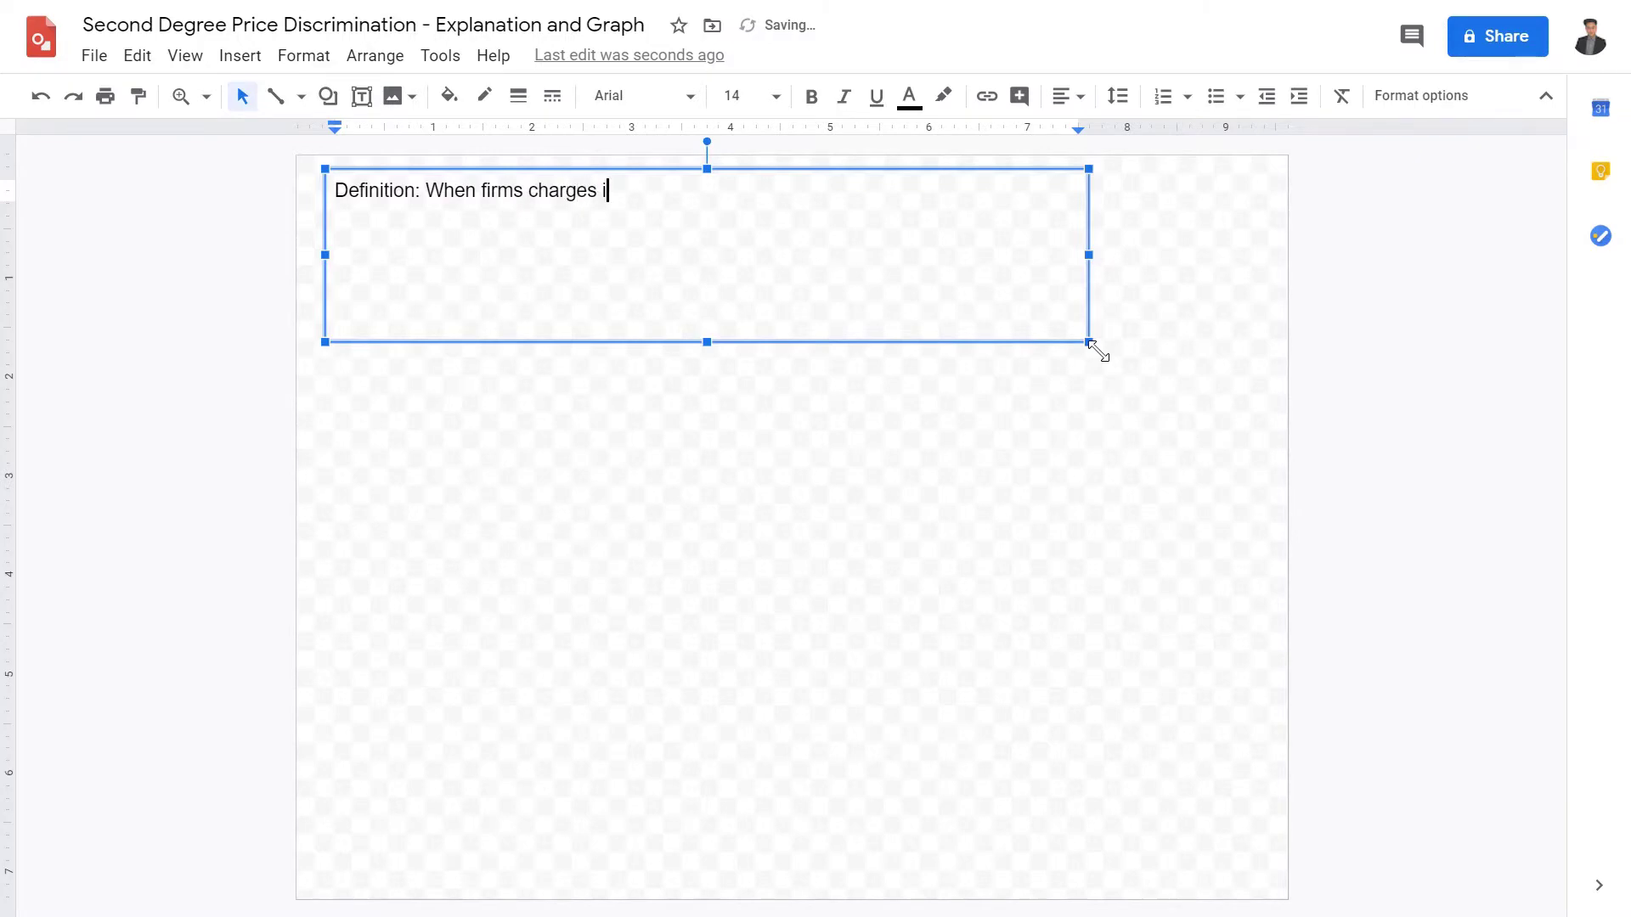
type("es different prices for t")
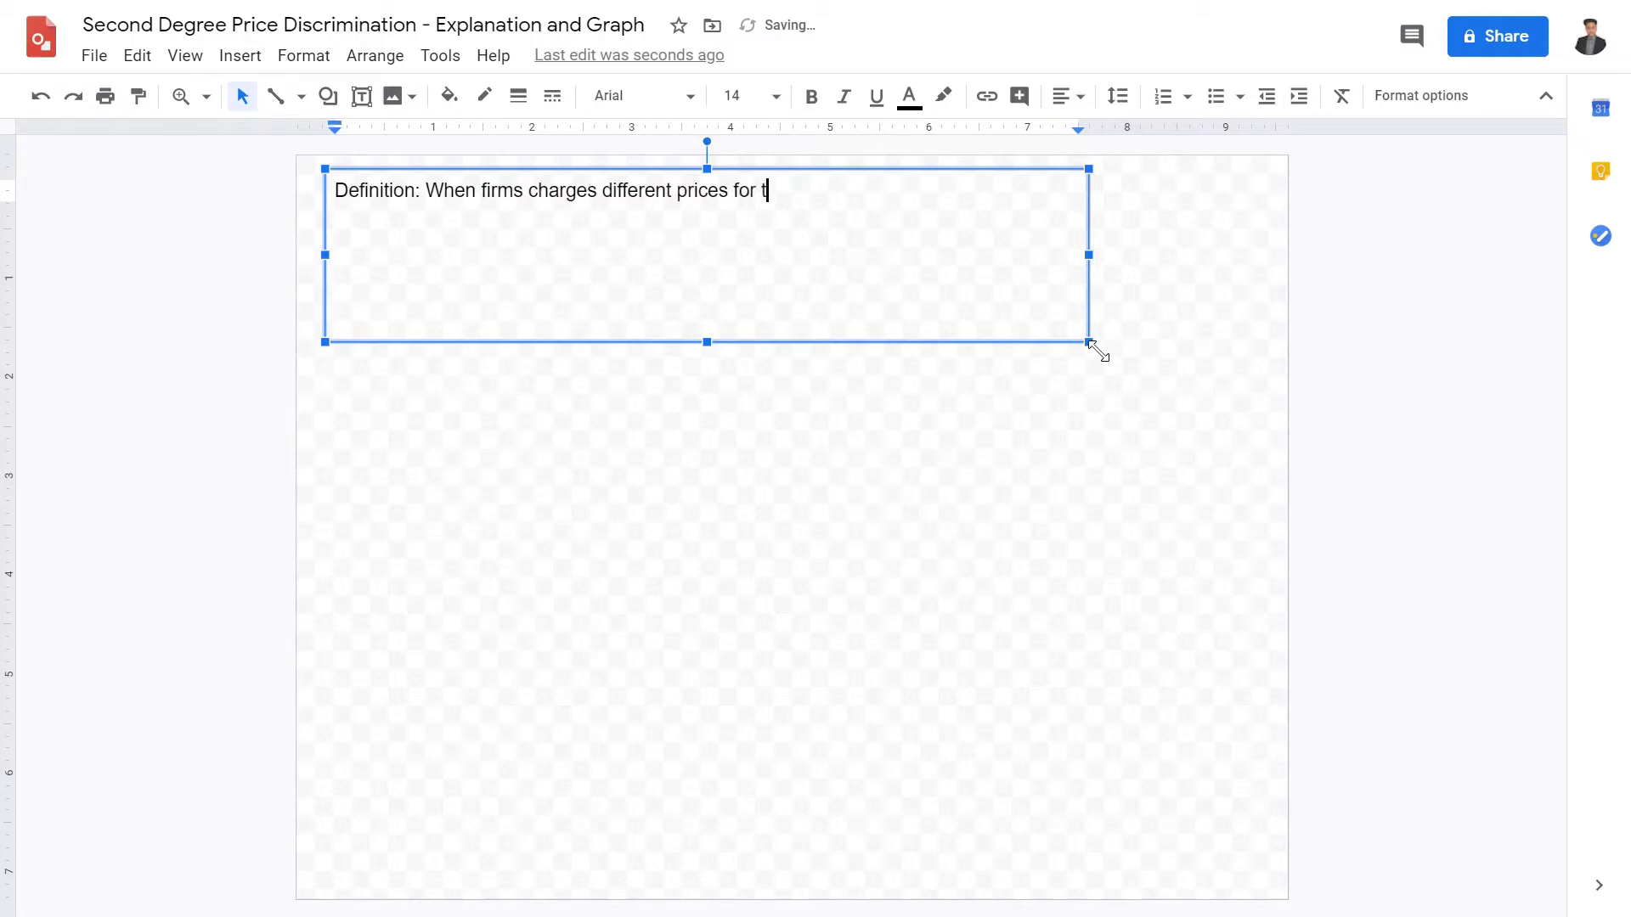
type("he same good to diffe")
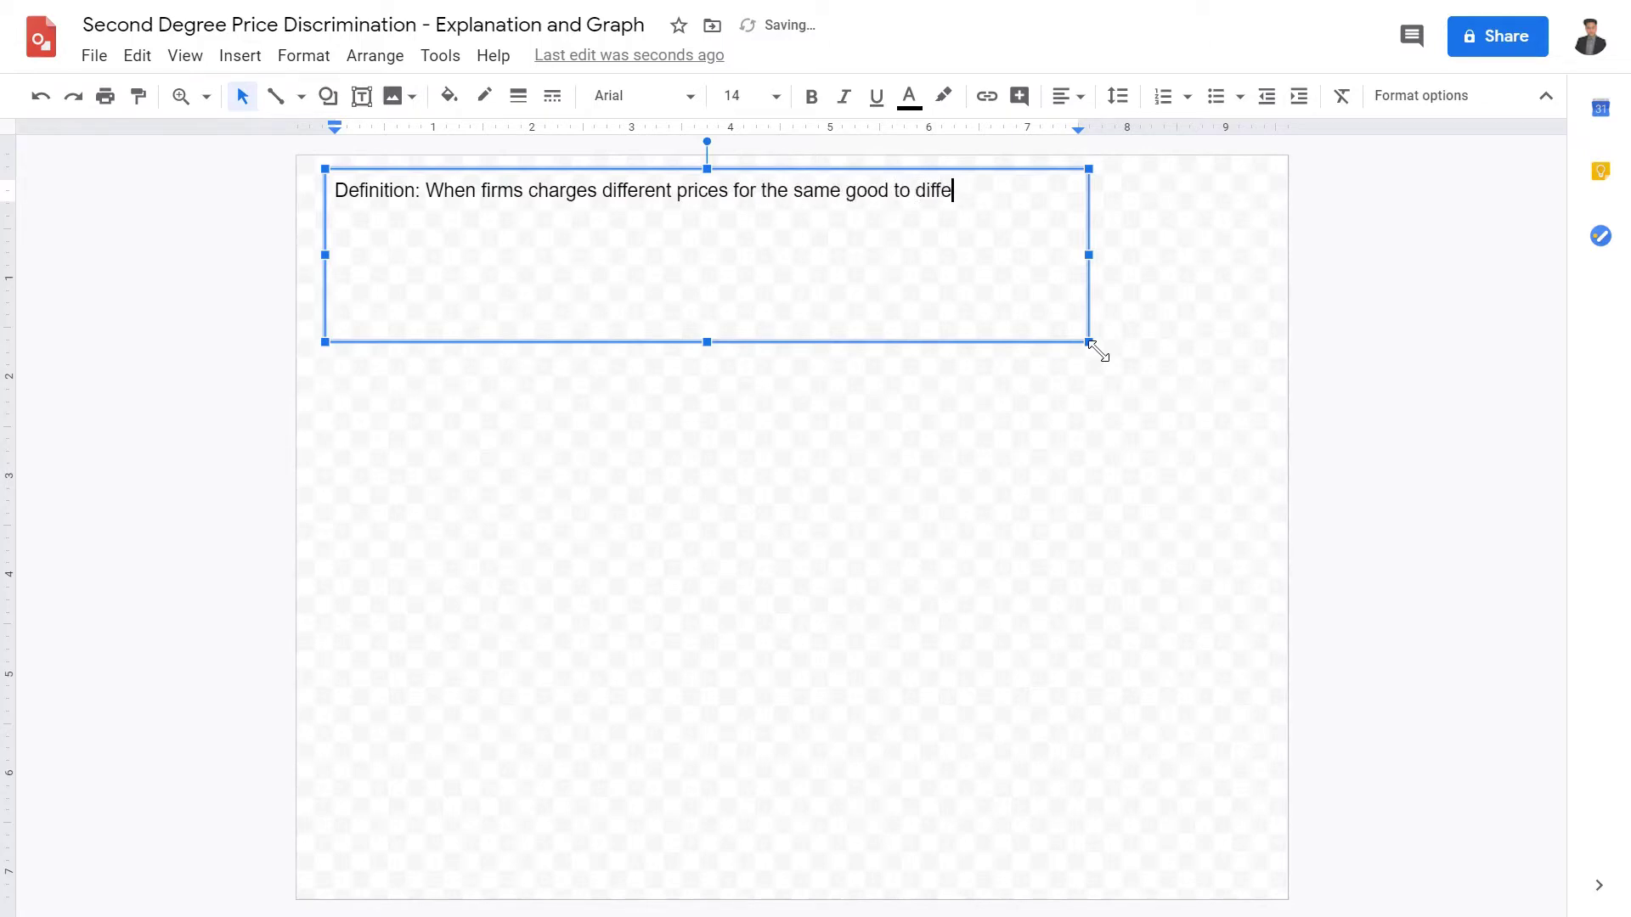
type("rent consumers ")
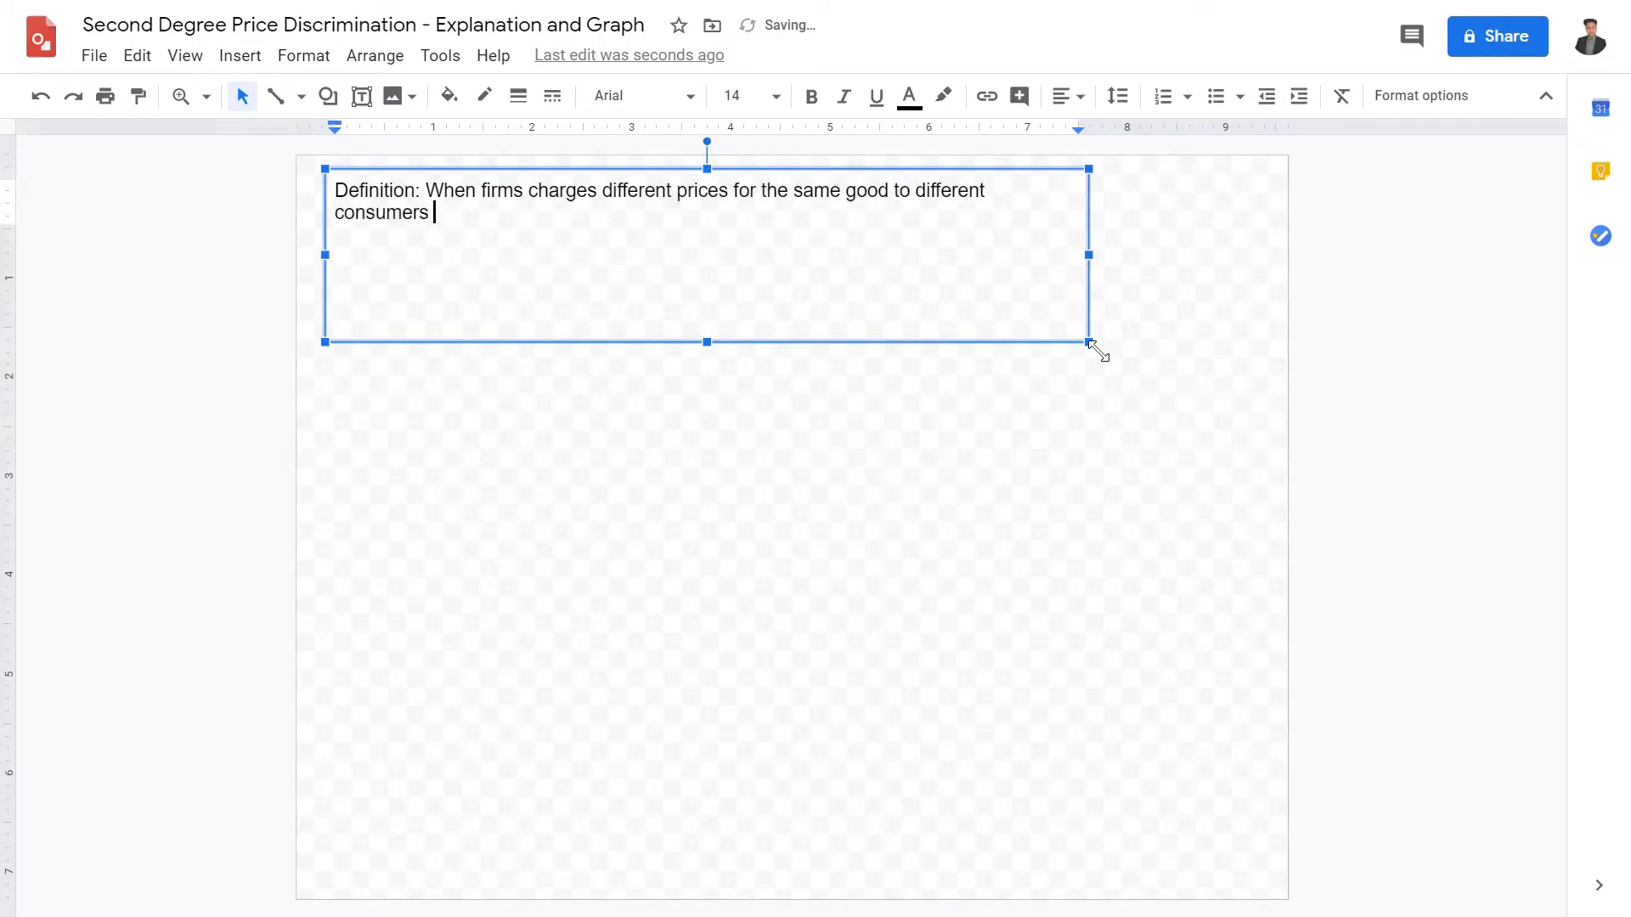
type("based on quanti")
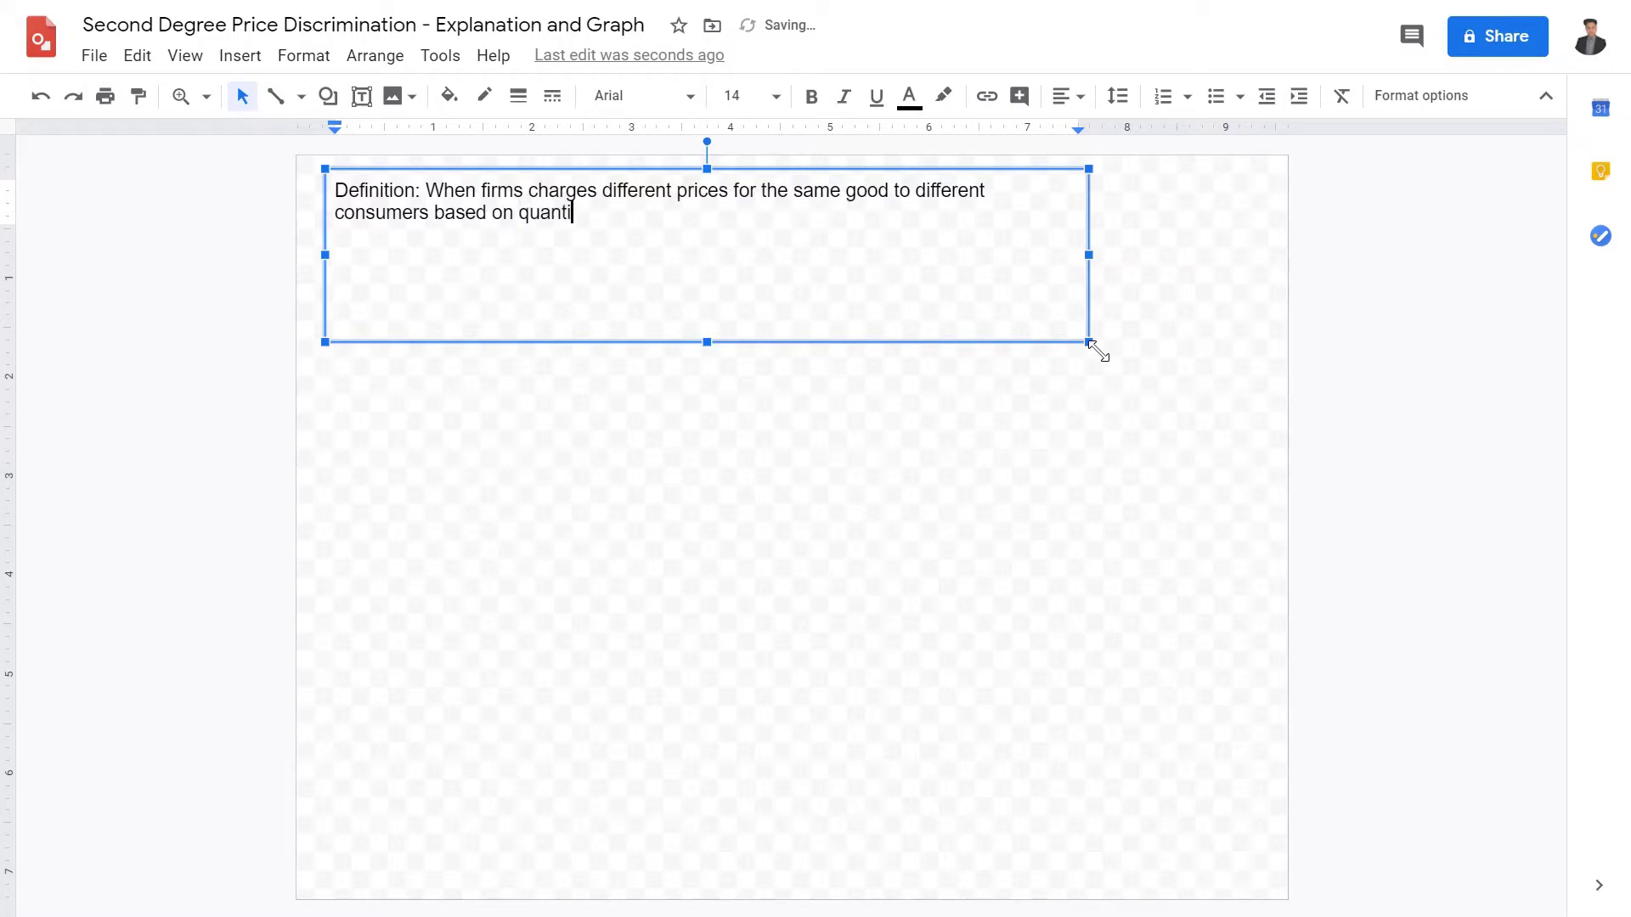
type("ty or volume or amount.")
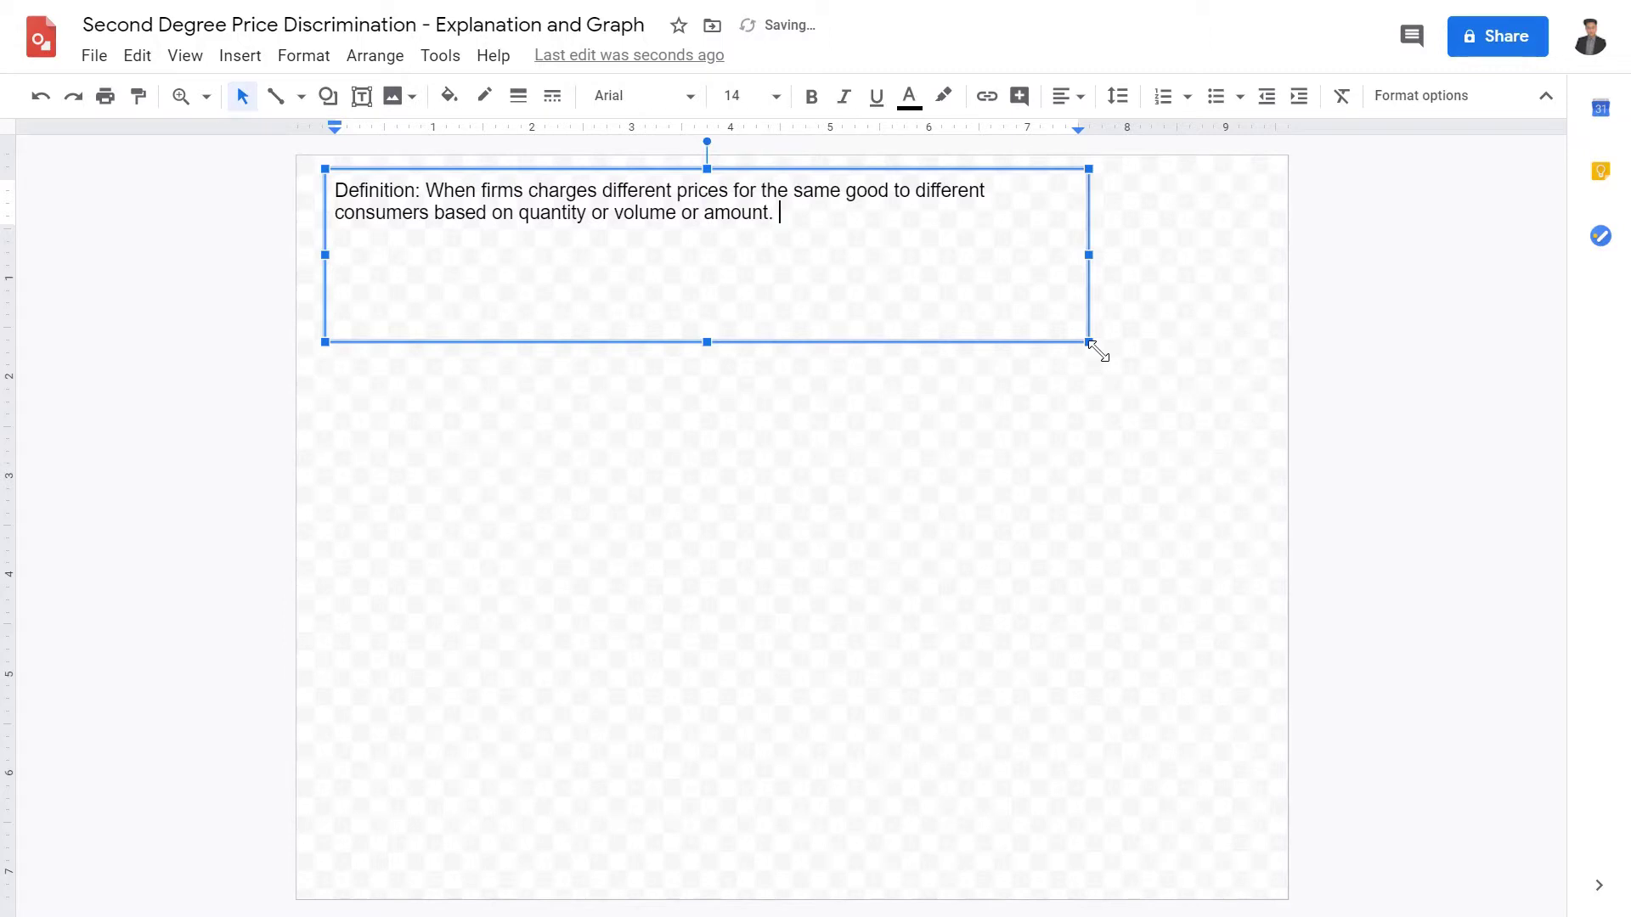
Set all the definition text to font size 18.
key("ctrl+a")
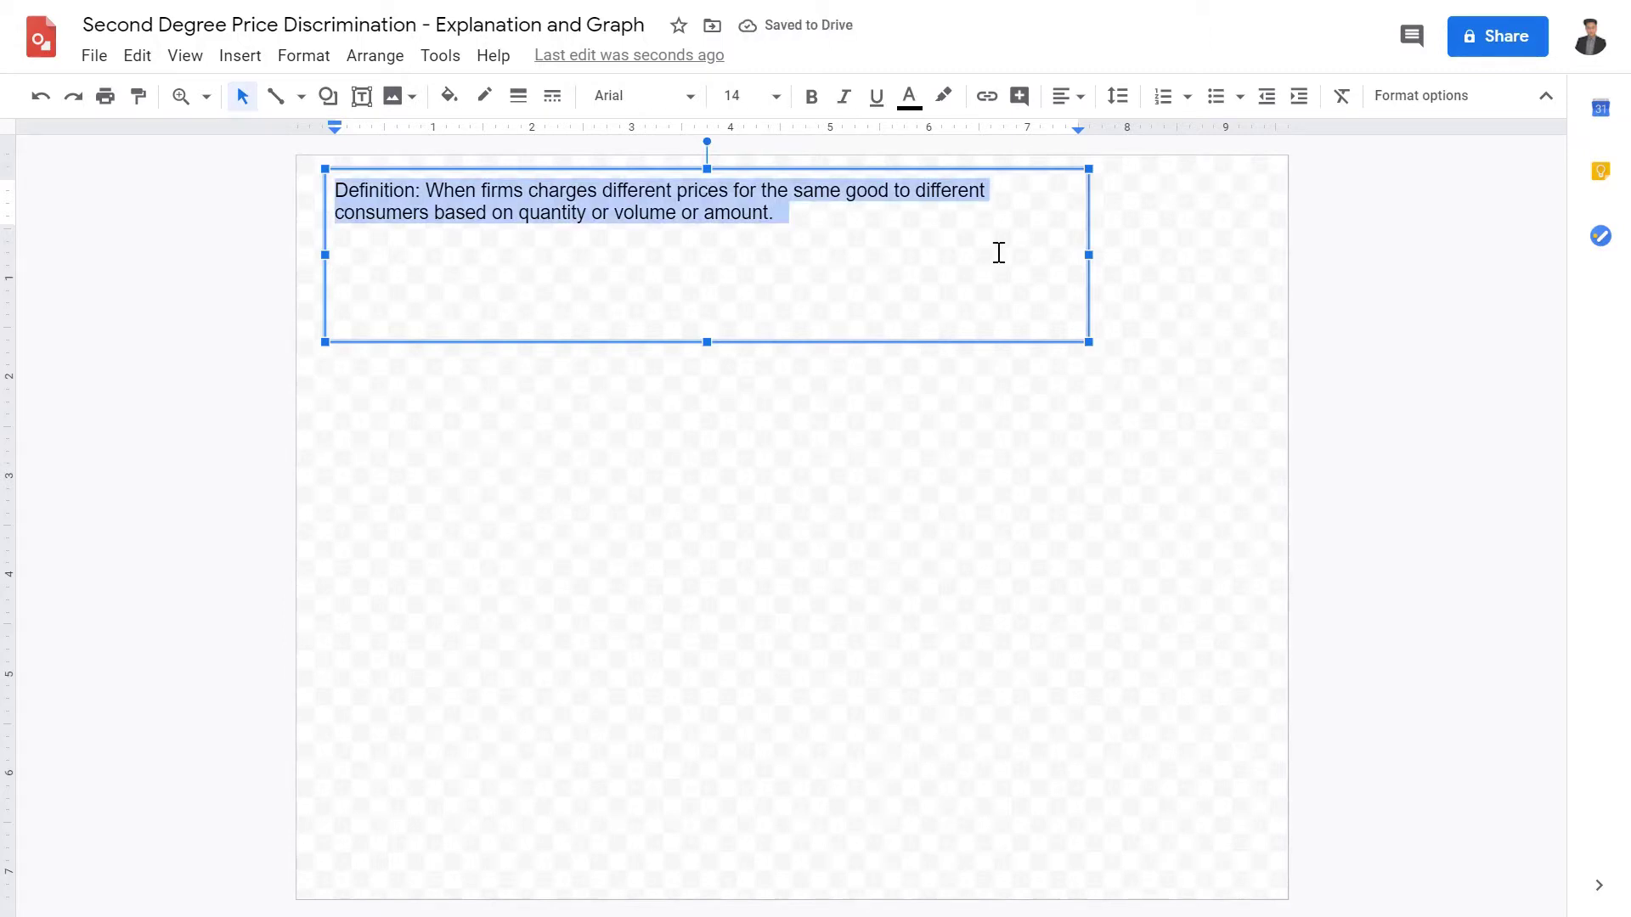
left_click(775, 96)
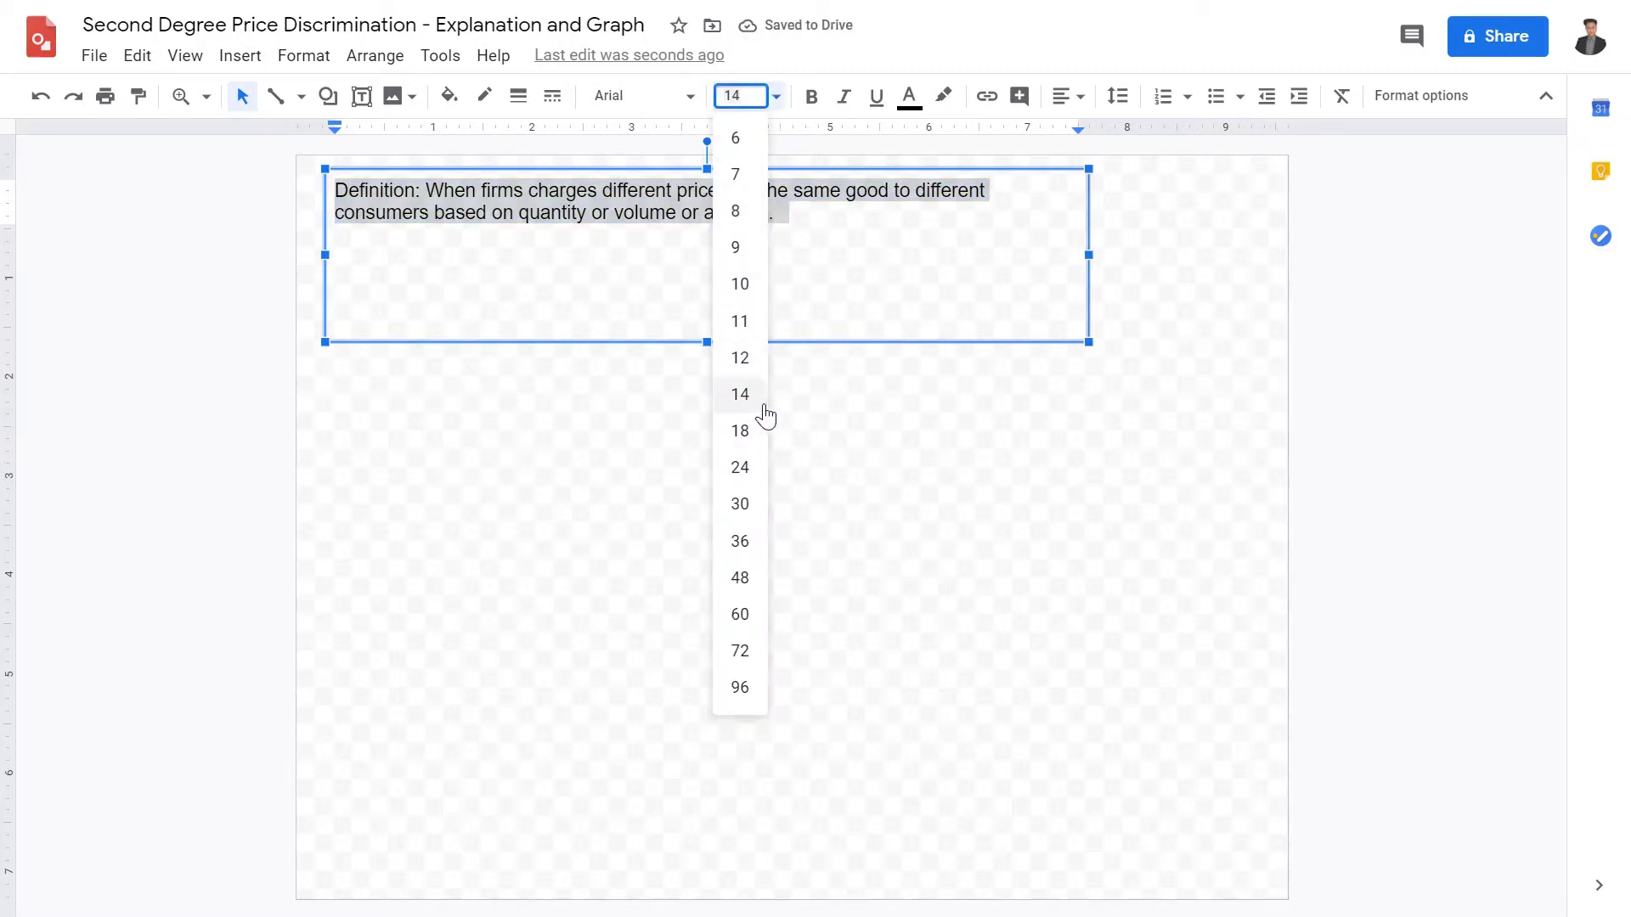
left_click(765, 430)
left_click(953, 556)
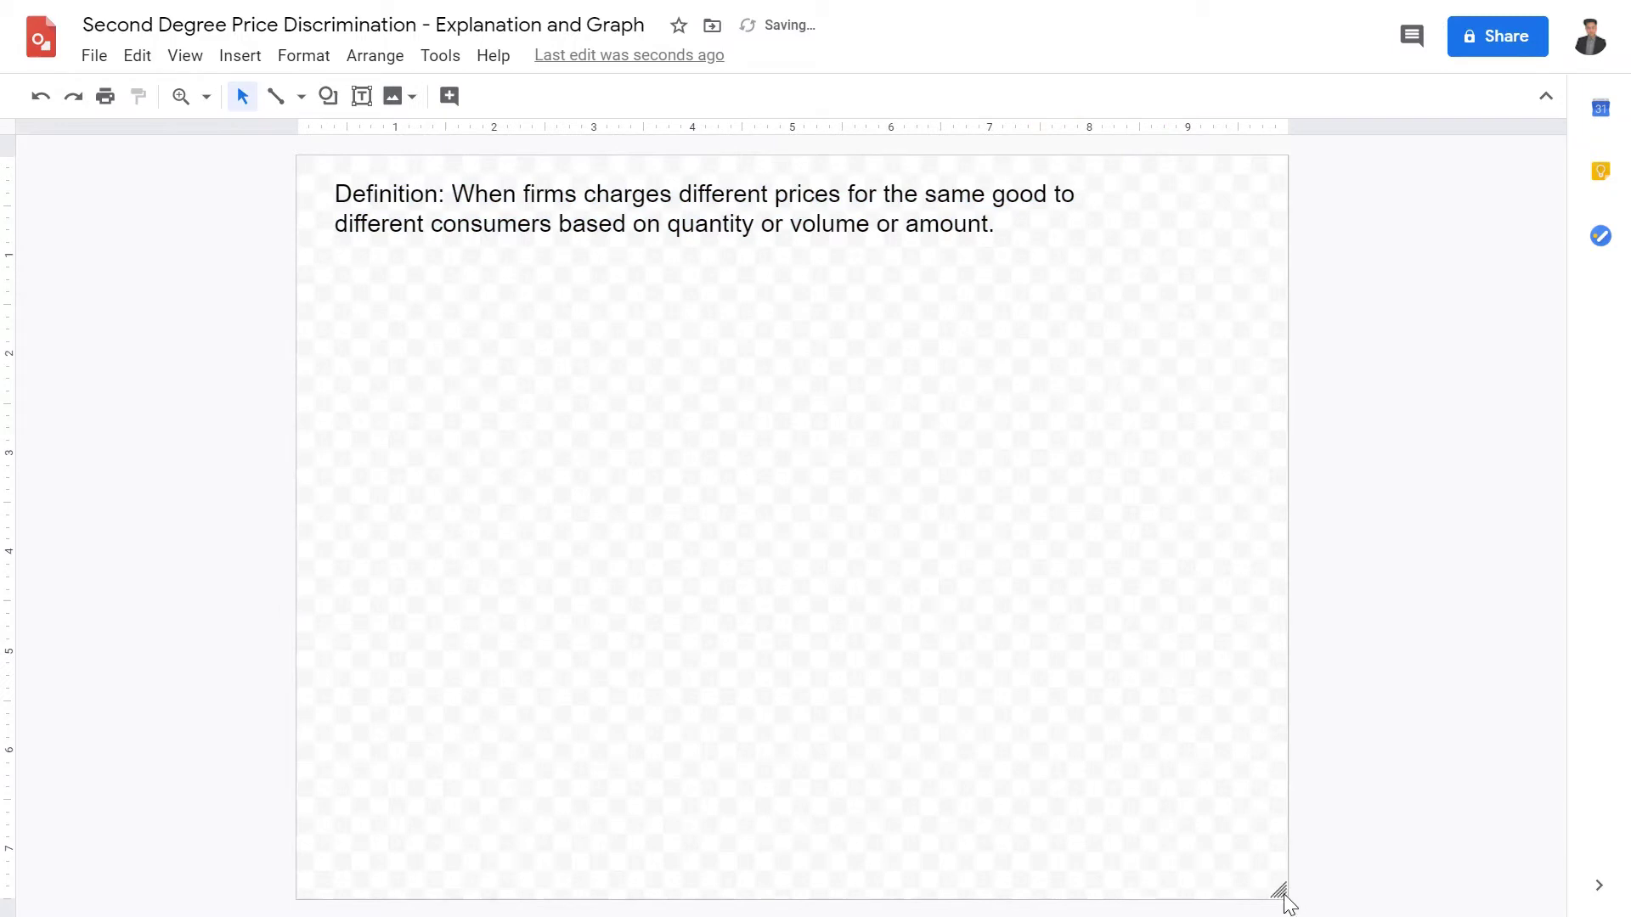
Widen the canvas to the right, then make the definition box wider and shorter.
left_click_drag(1279, 890, 1557, 909)
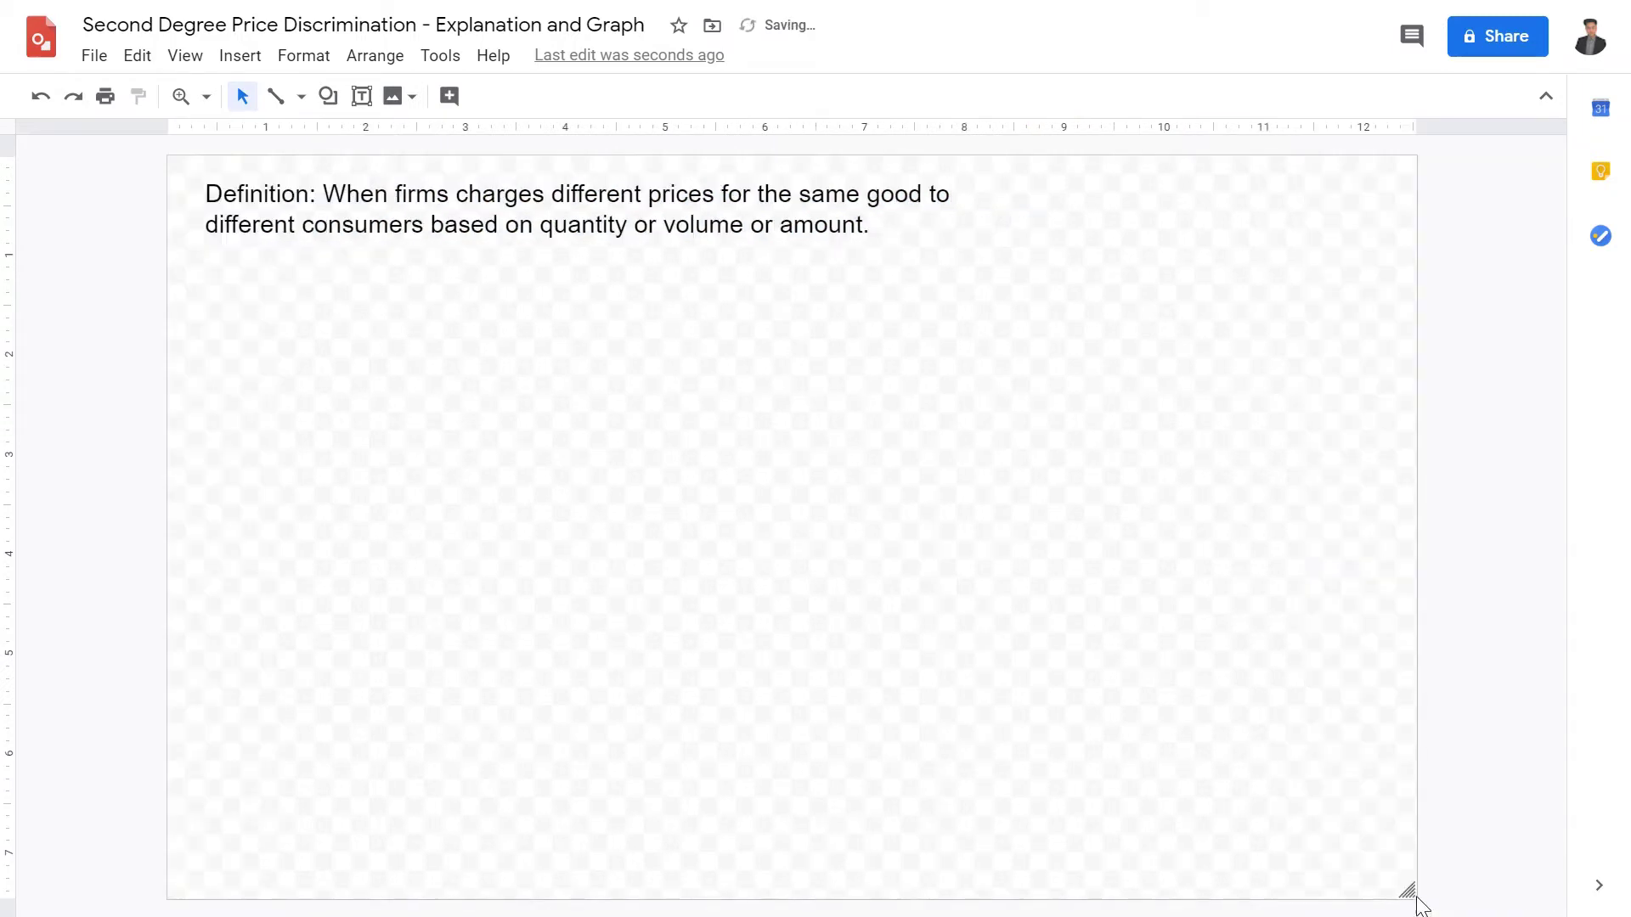
left_click_drag(1410, 894, 1521, 904)
left_click(778, 226)
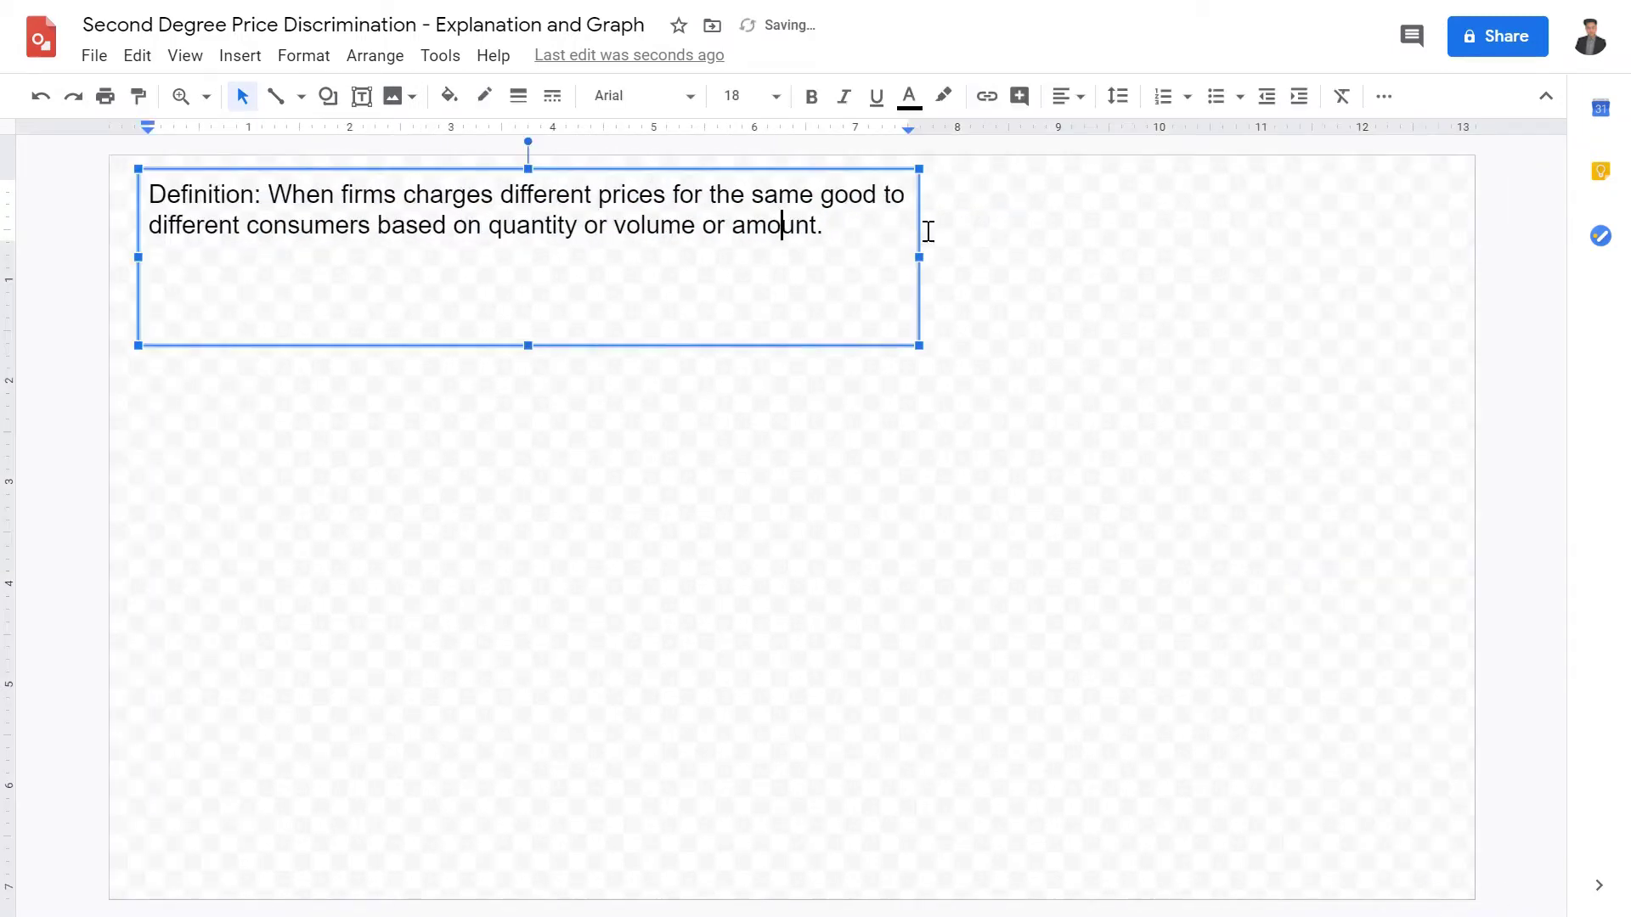
left_click_drag(928, 257, 1325, 257)
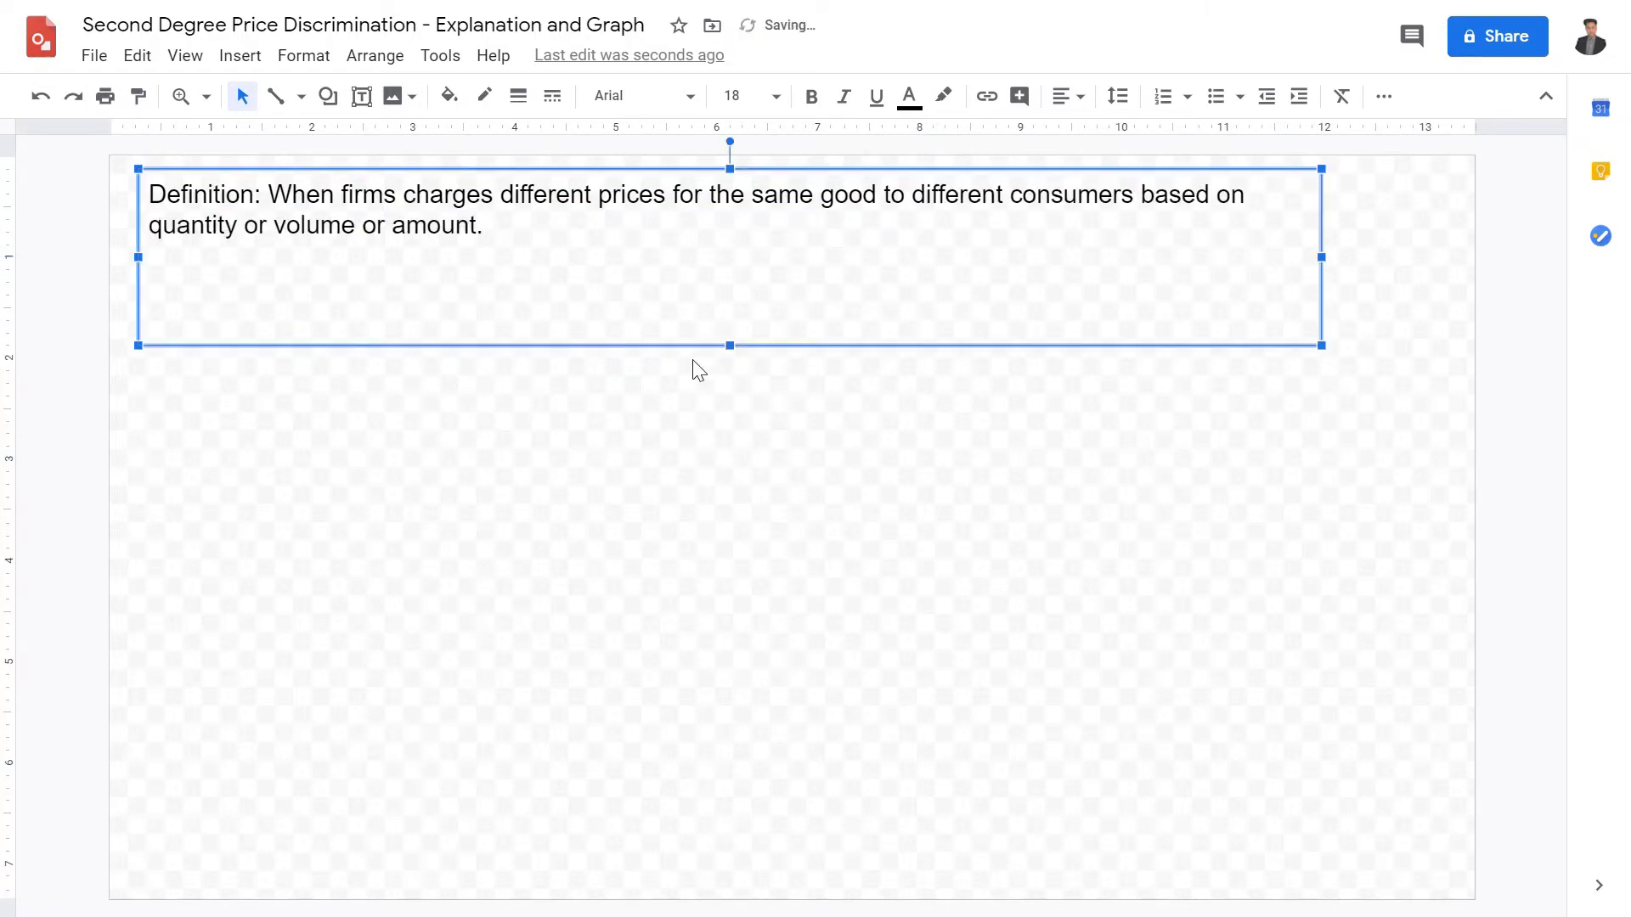
left_click_drag(736, 348, 738, 299)
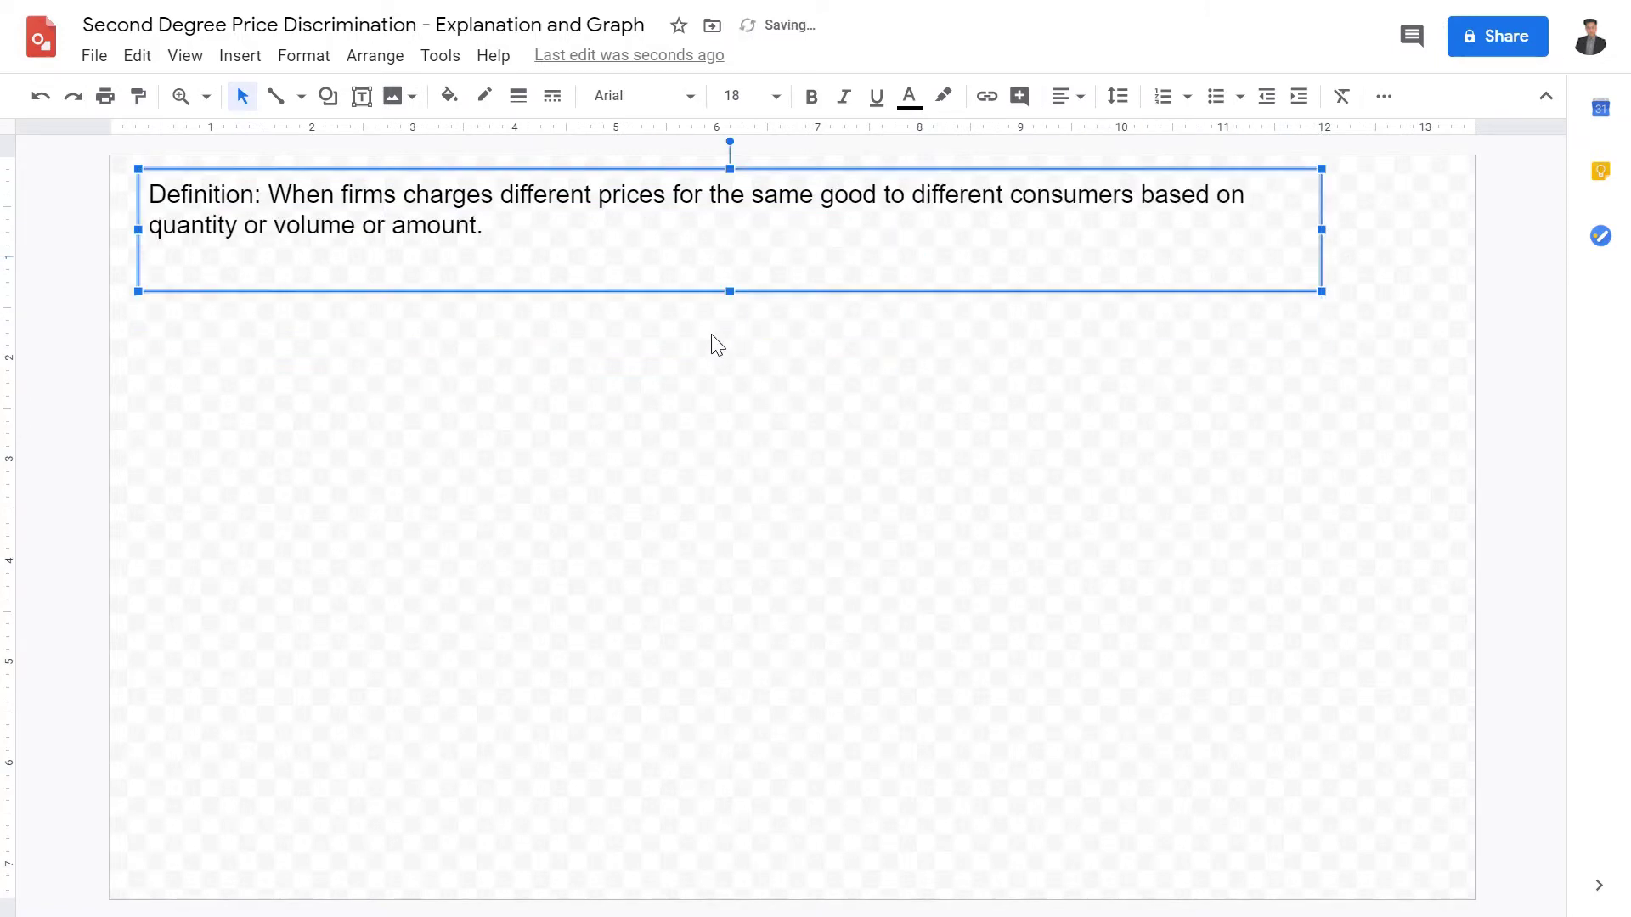
left_click(609, 247)
left_click(577, 497)
left_click(362, 96)
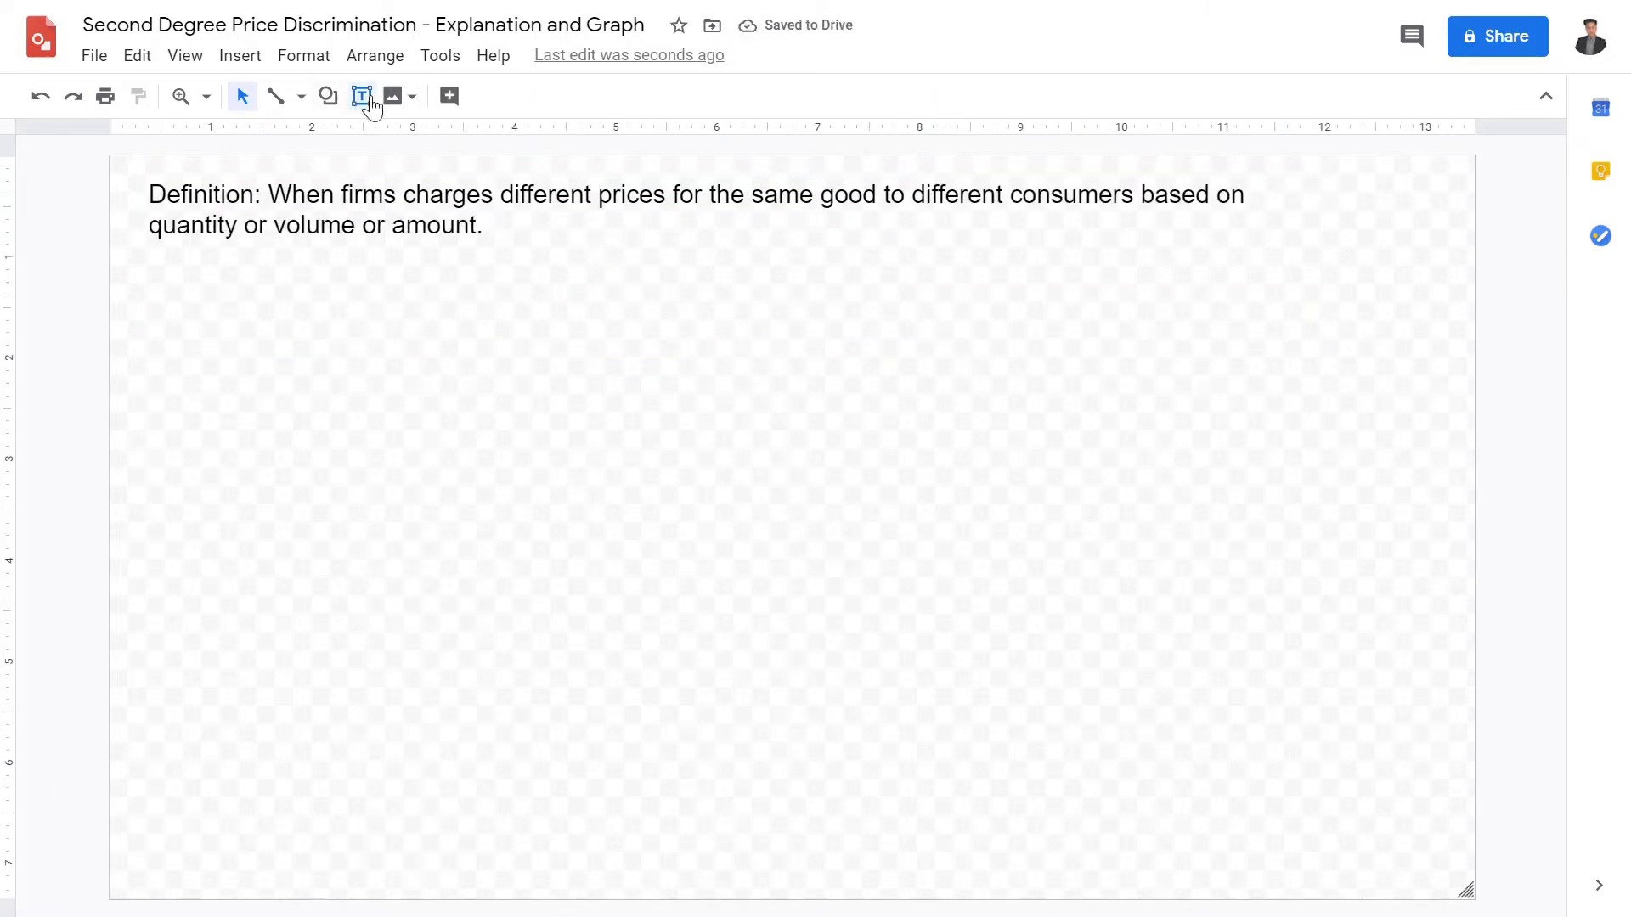
Add a text box listing 'Common Examples:' with '- Bulk discounts' and 'Buy 3 get 1 free'.
mouse_move(146, 255)
left_mouse_down()
mouse_move(473, 472)
mouse_move(702, 506)
mouse_move(685, 493)
left_mouse_up()
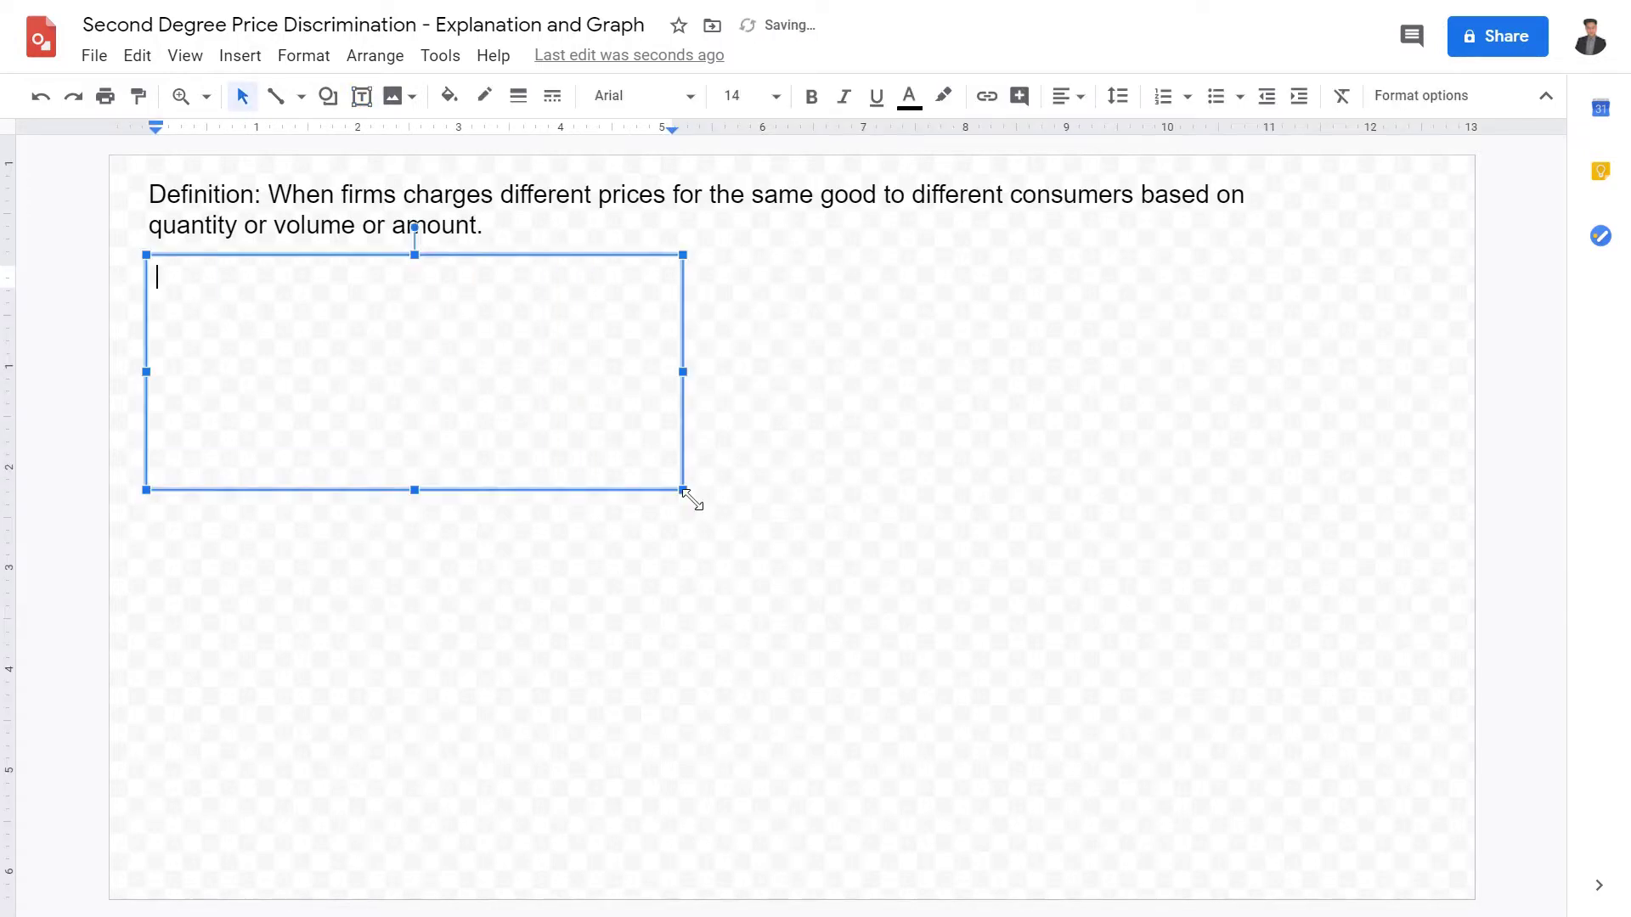
type("Common Examples:")
key("Return")
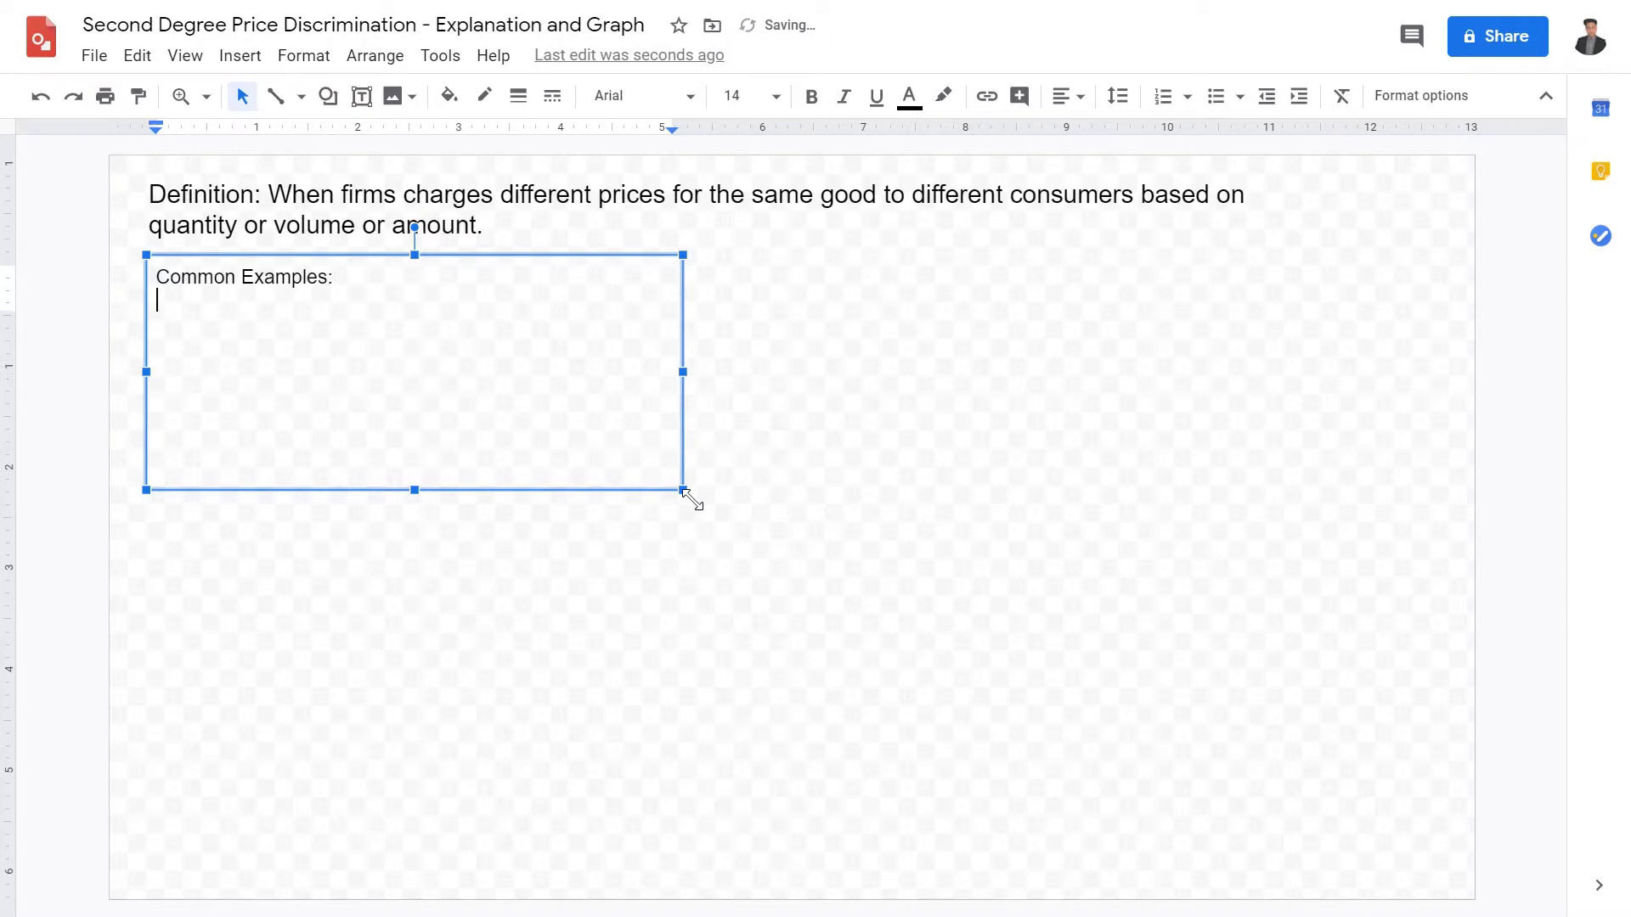
type("1)")
key("ctrl+z")
type("- ")
type("Bulk ")
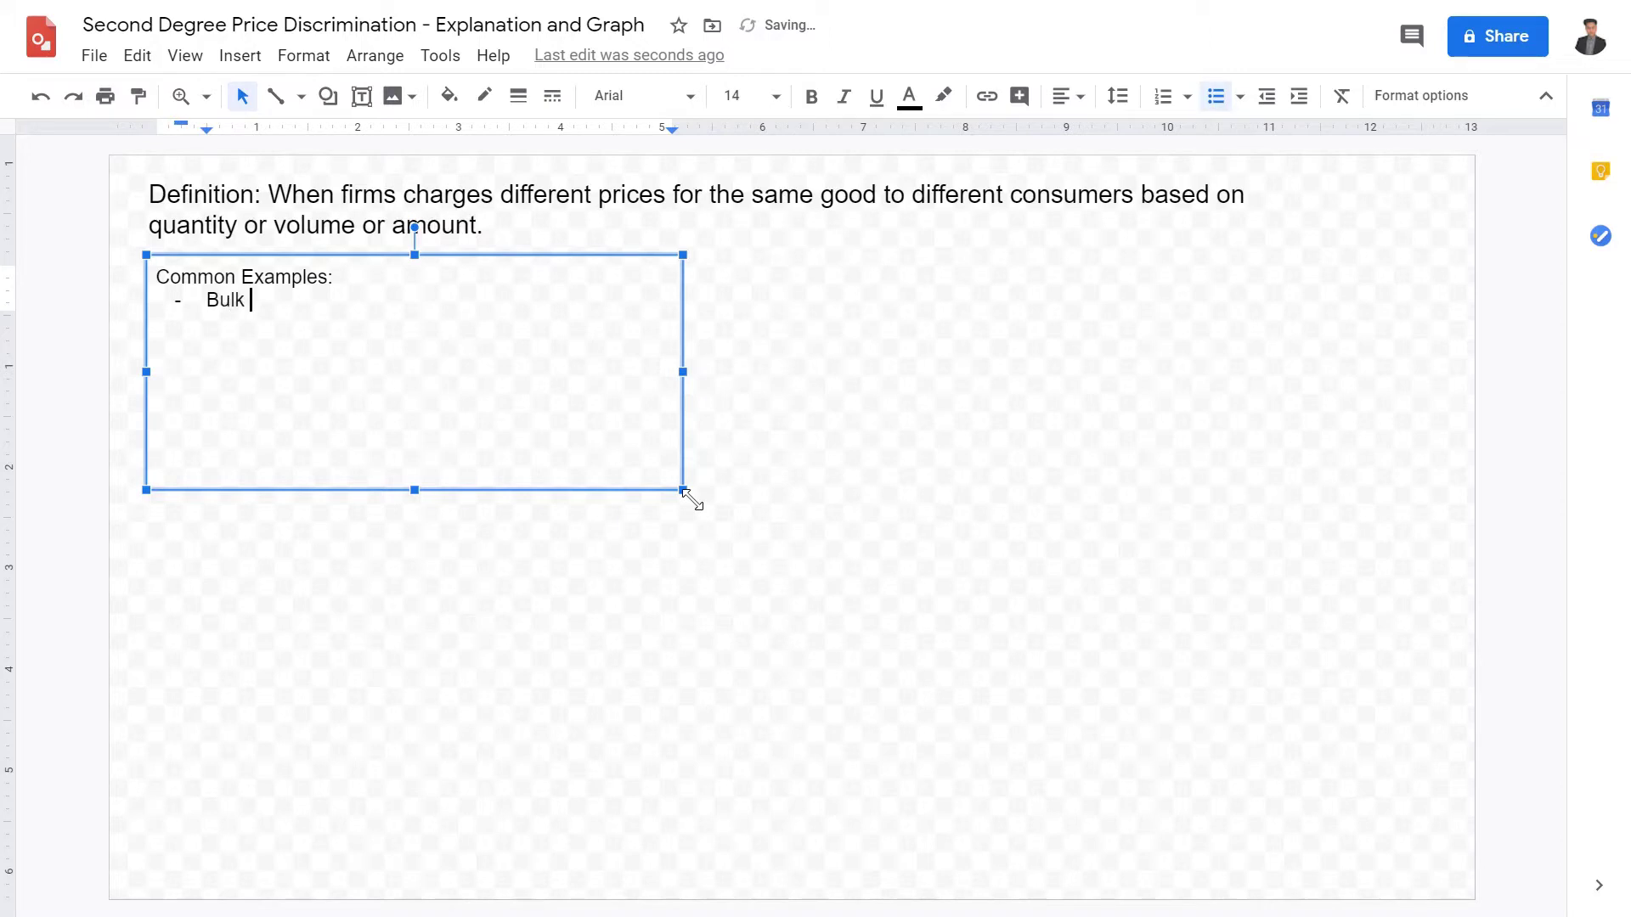
type("discounts")
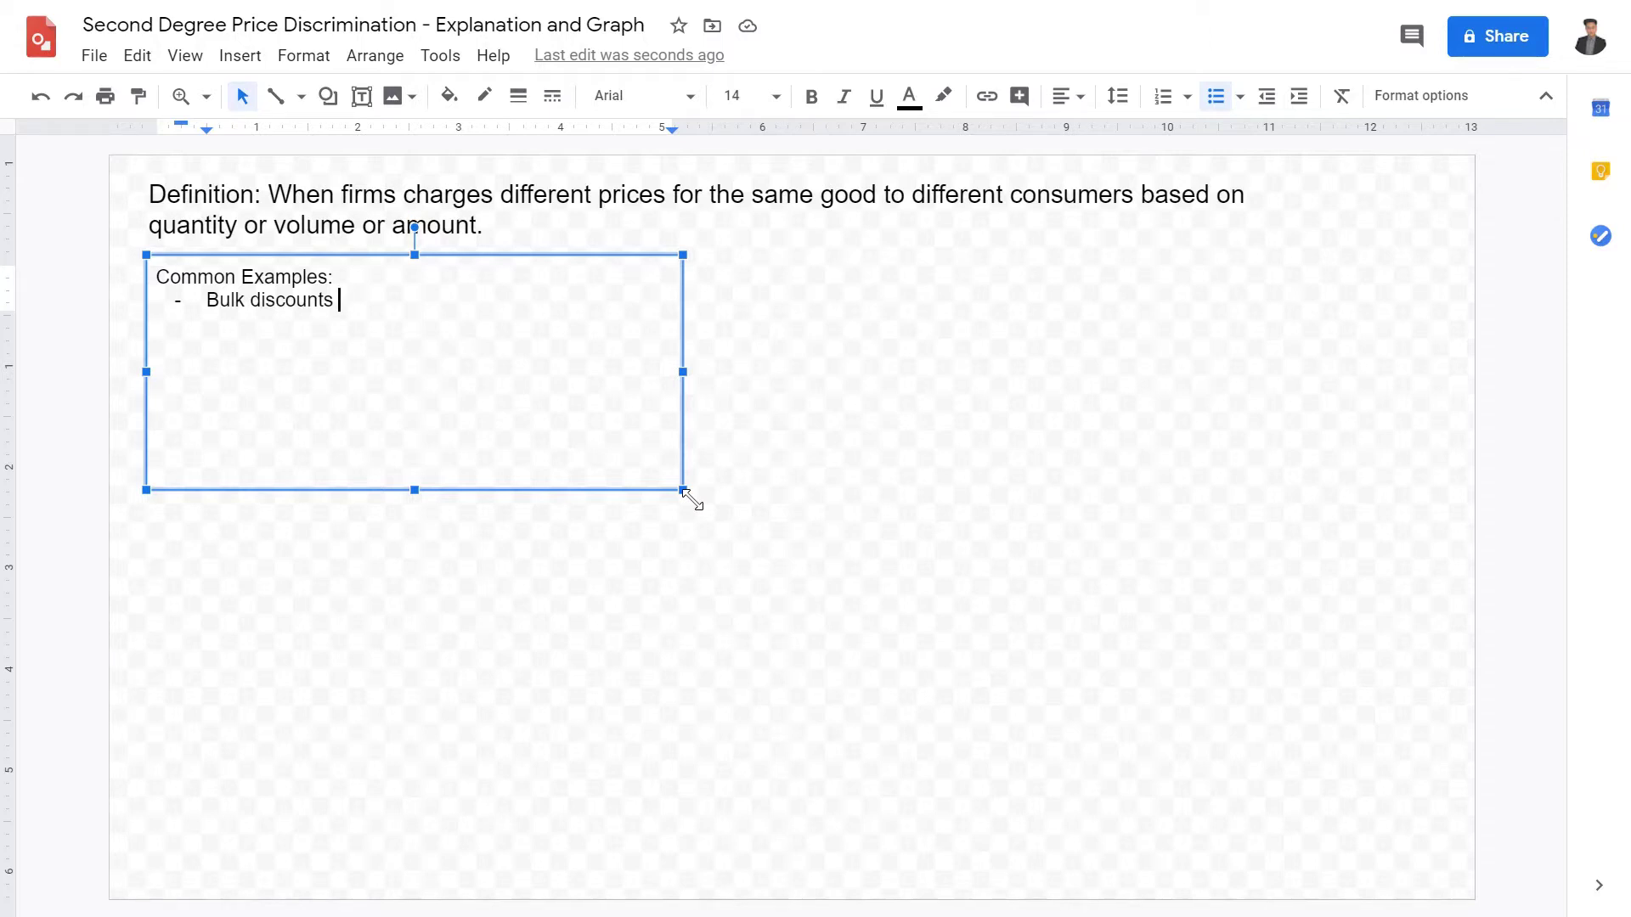
key("Return")
type("Buy 3 g")
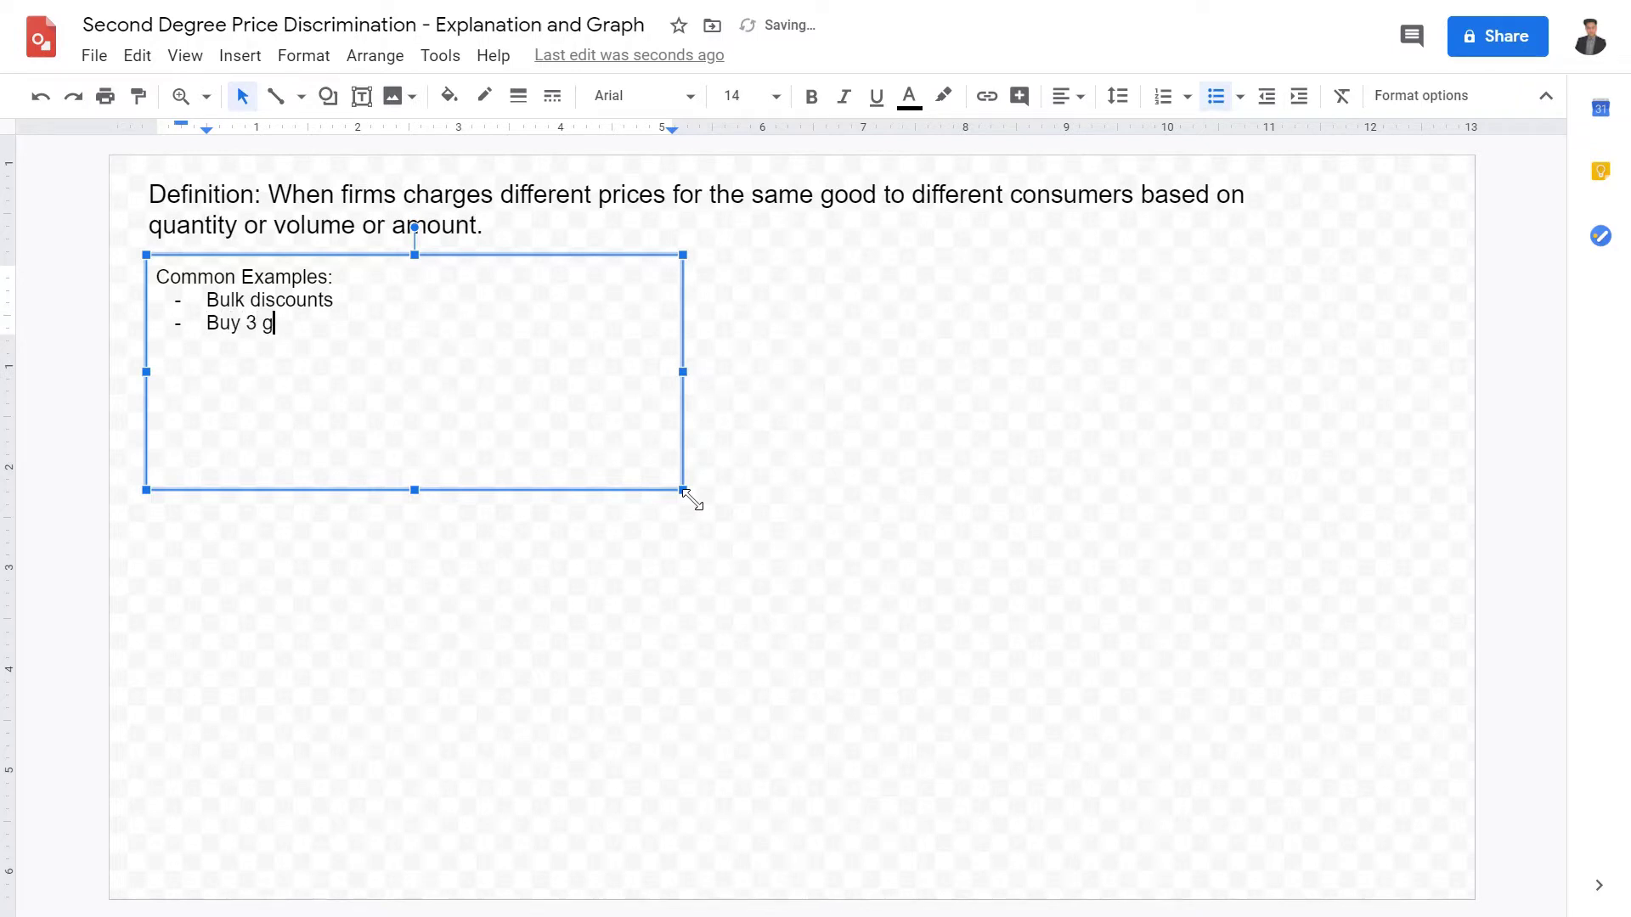
type("et 1 free")
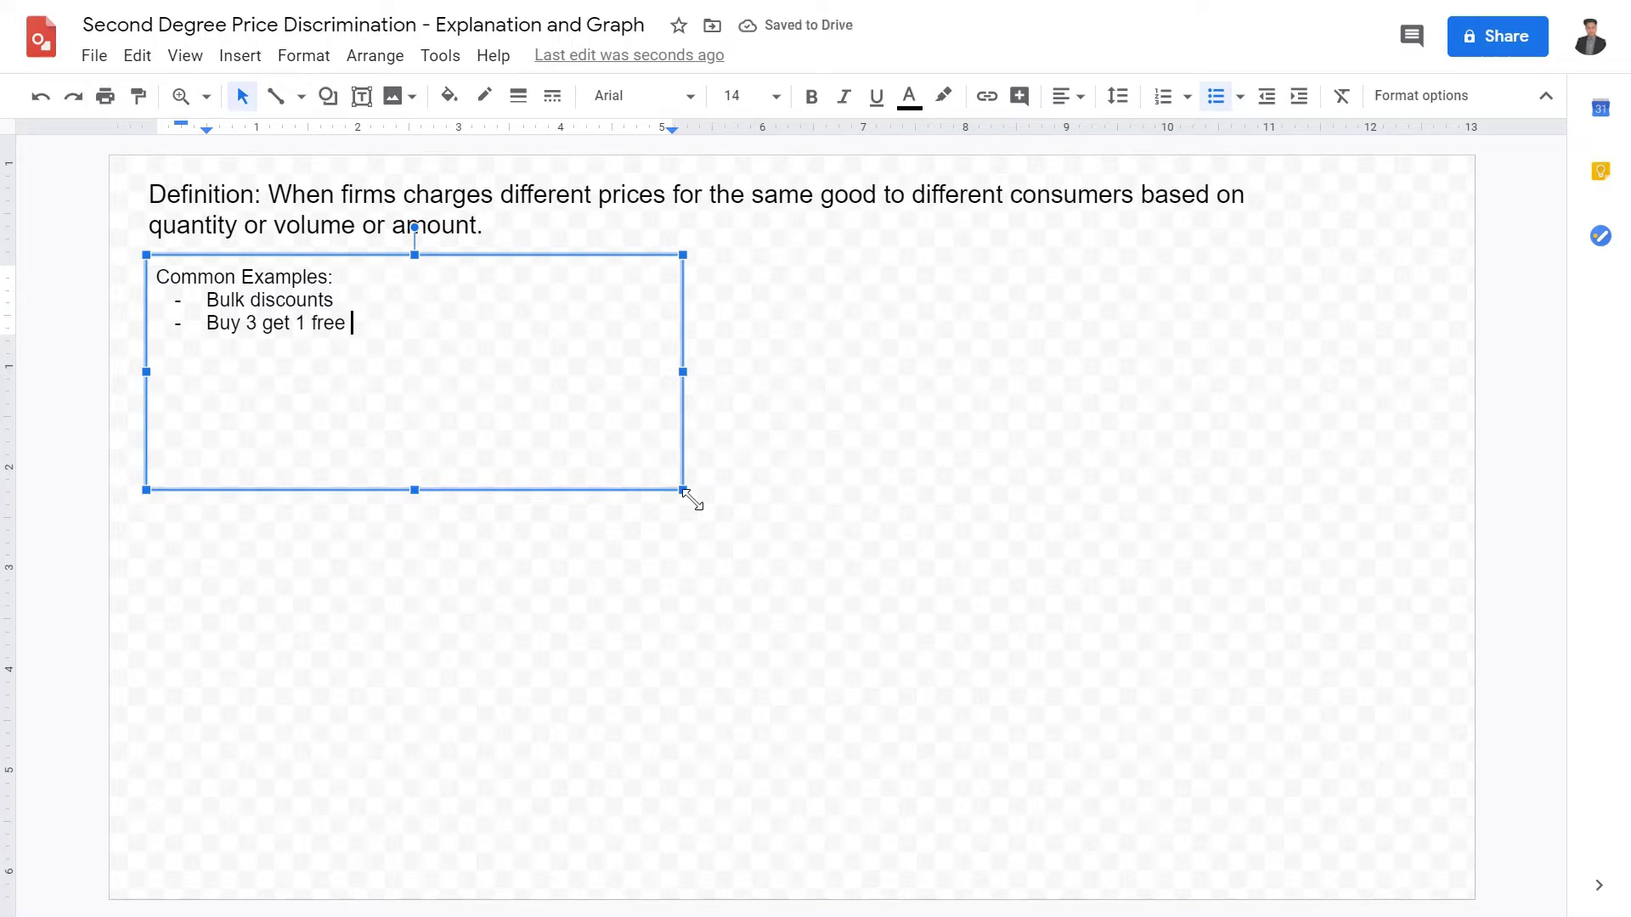
key("Return")
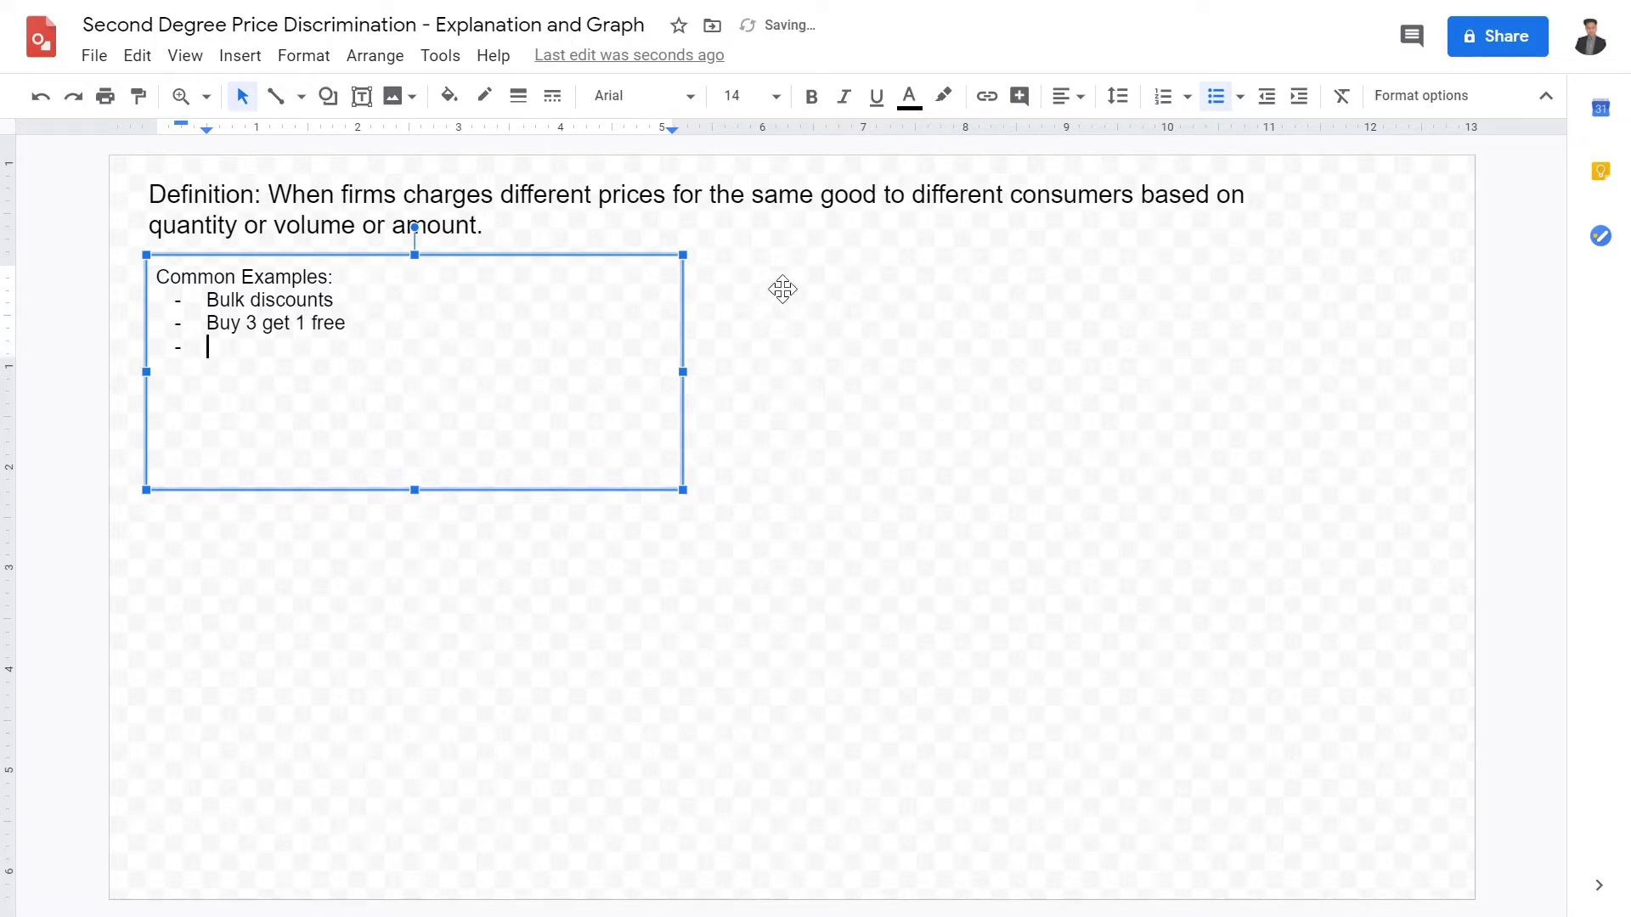
Set the examples text to size 18 and delete the empty trailing bullet line.
key("ctrl+a")
left_click(769, 95)
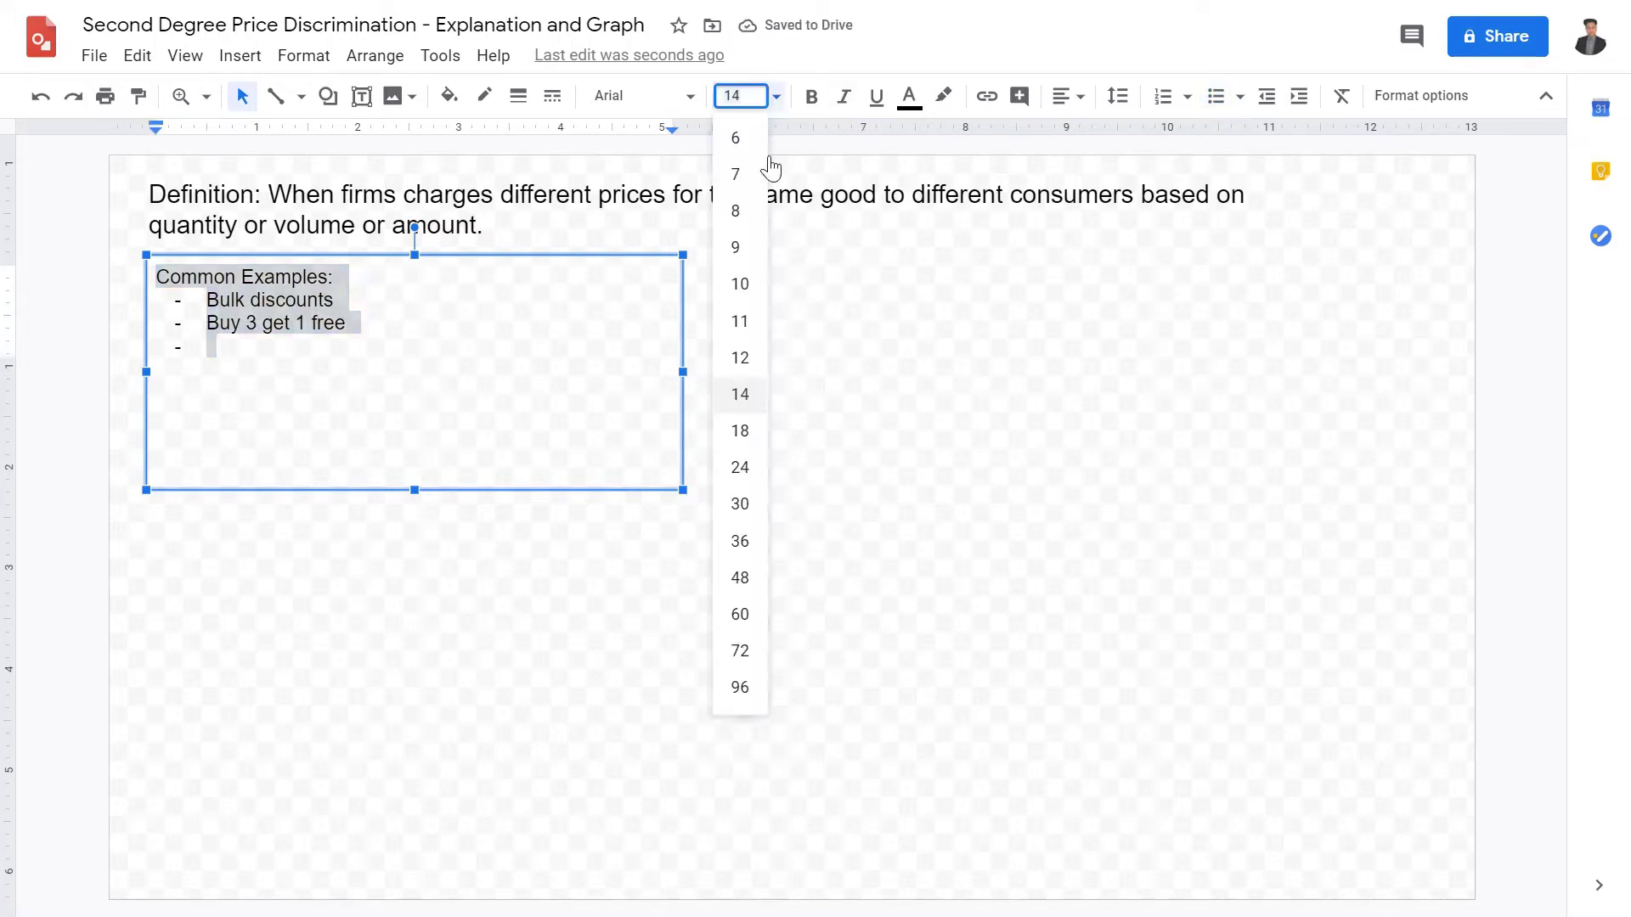
left_click(768, 430)
left_click(386, 399)
key("BackSpace")
key("BackSpace")
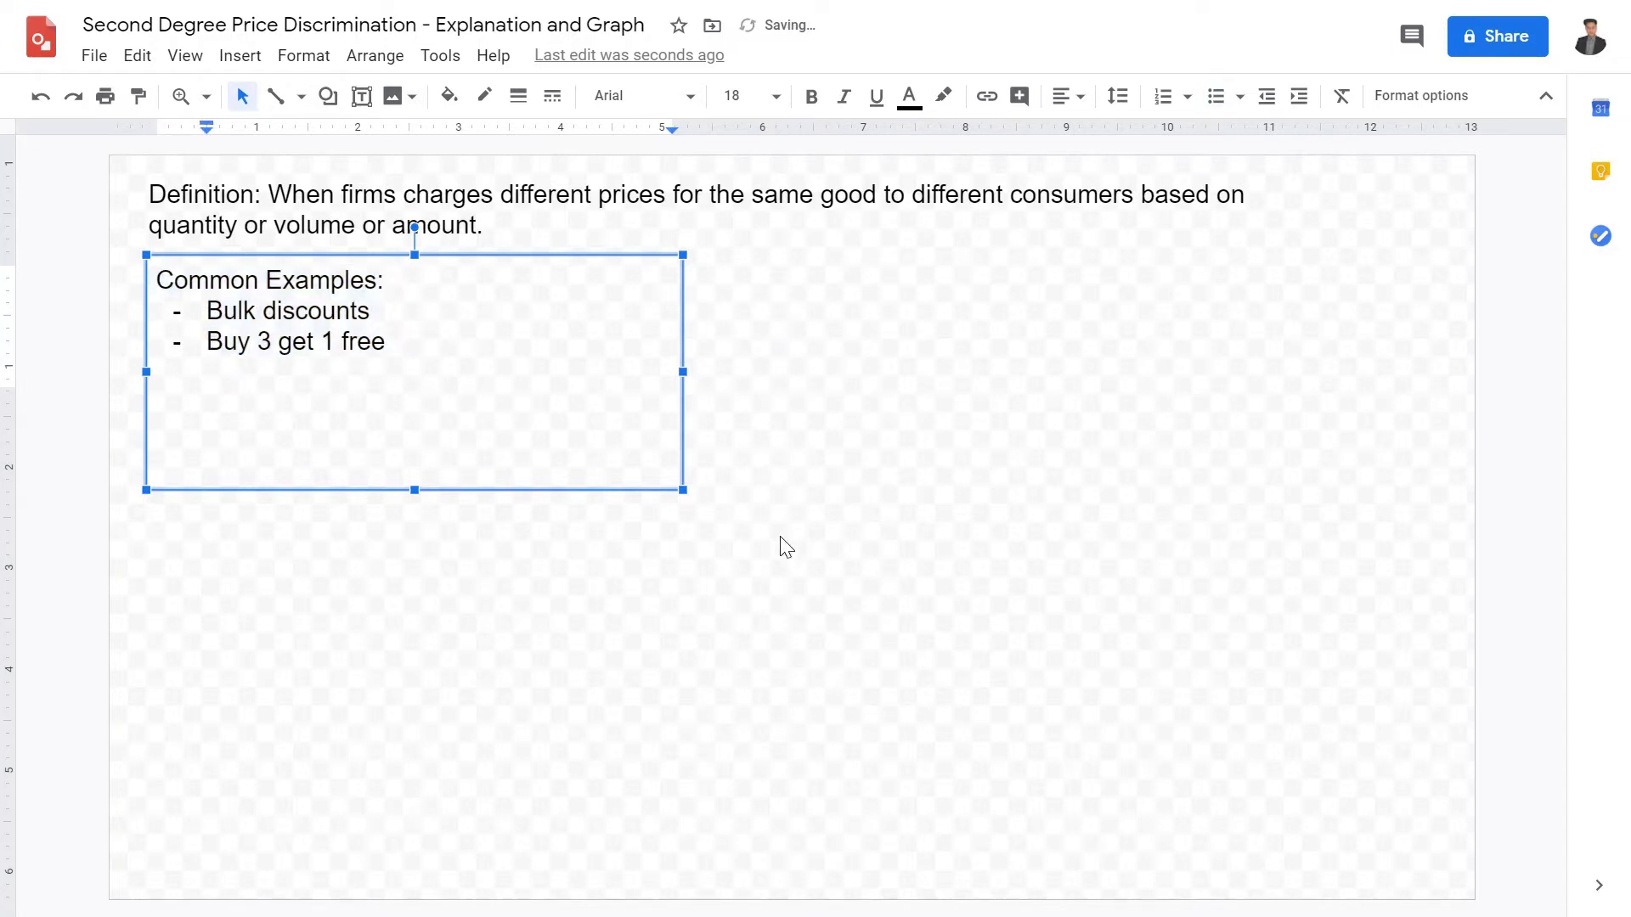
left_click(780, 509)
Narrow and shorten the examples box and move it further below the definition.
left_click(273, 344)
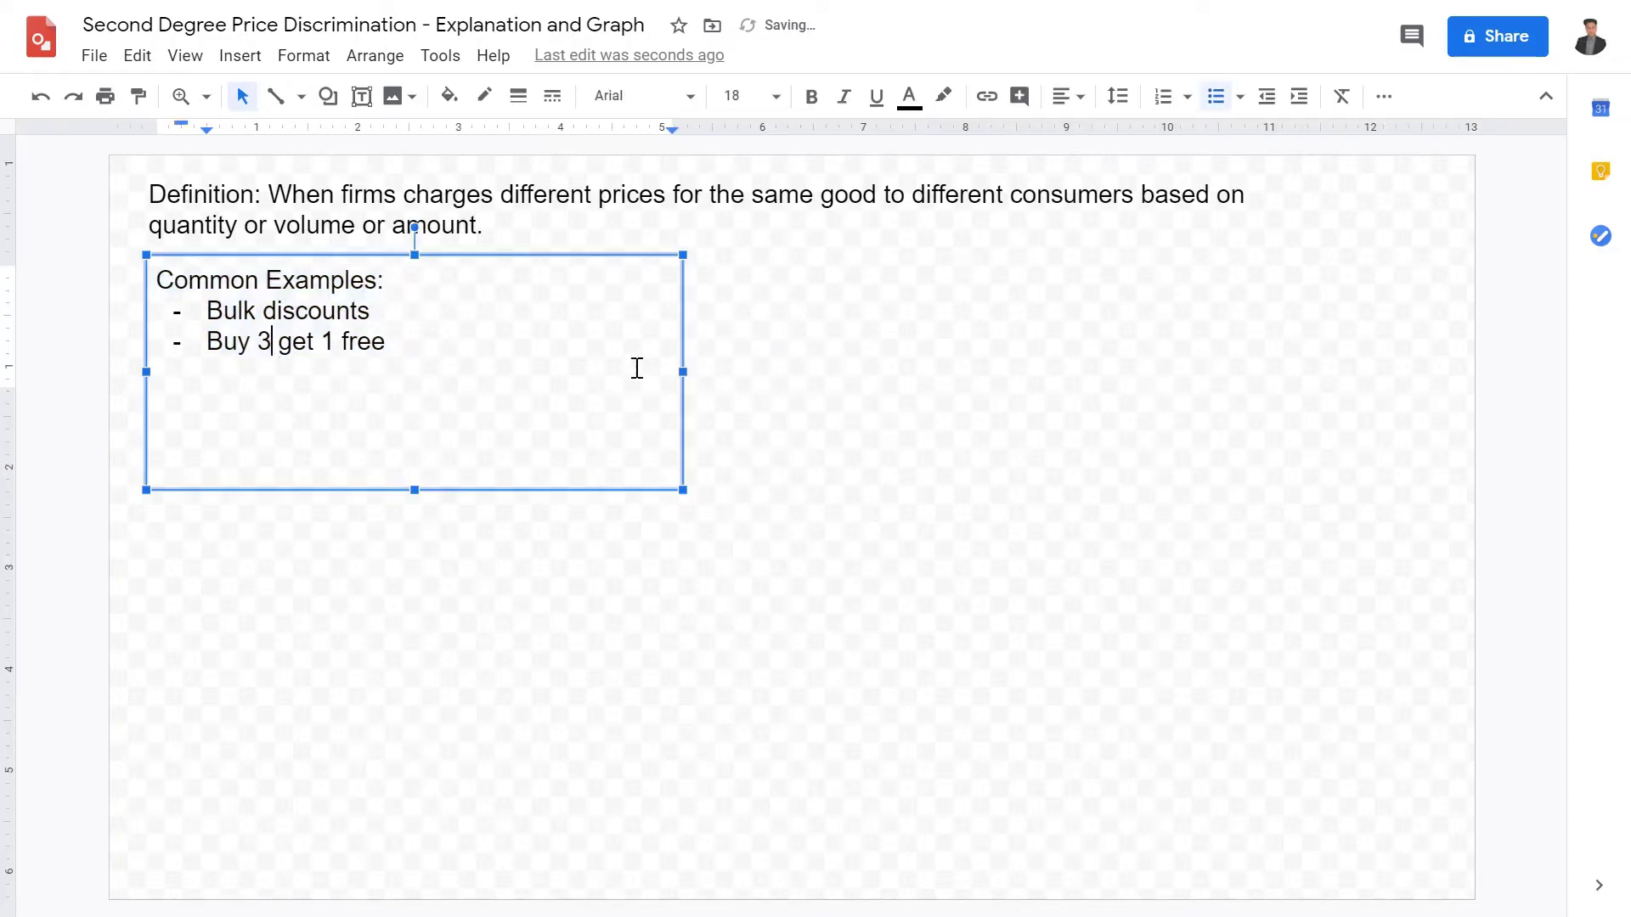
left_click(684, 378)
left_click_drag(685, 375, 445, 378)
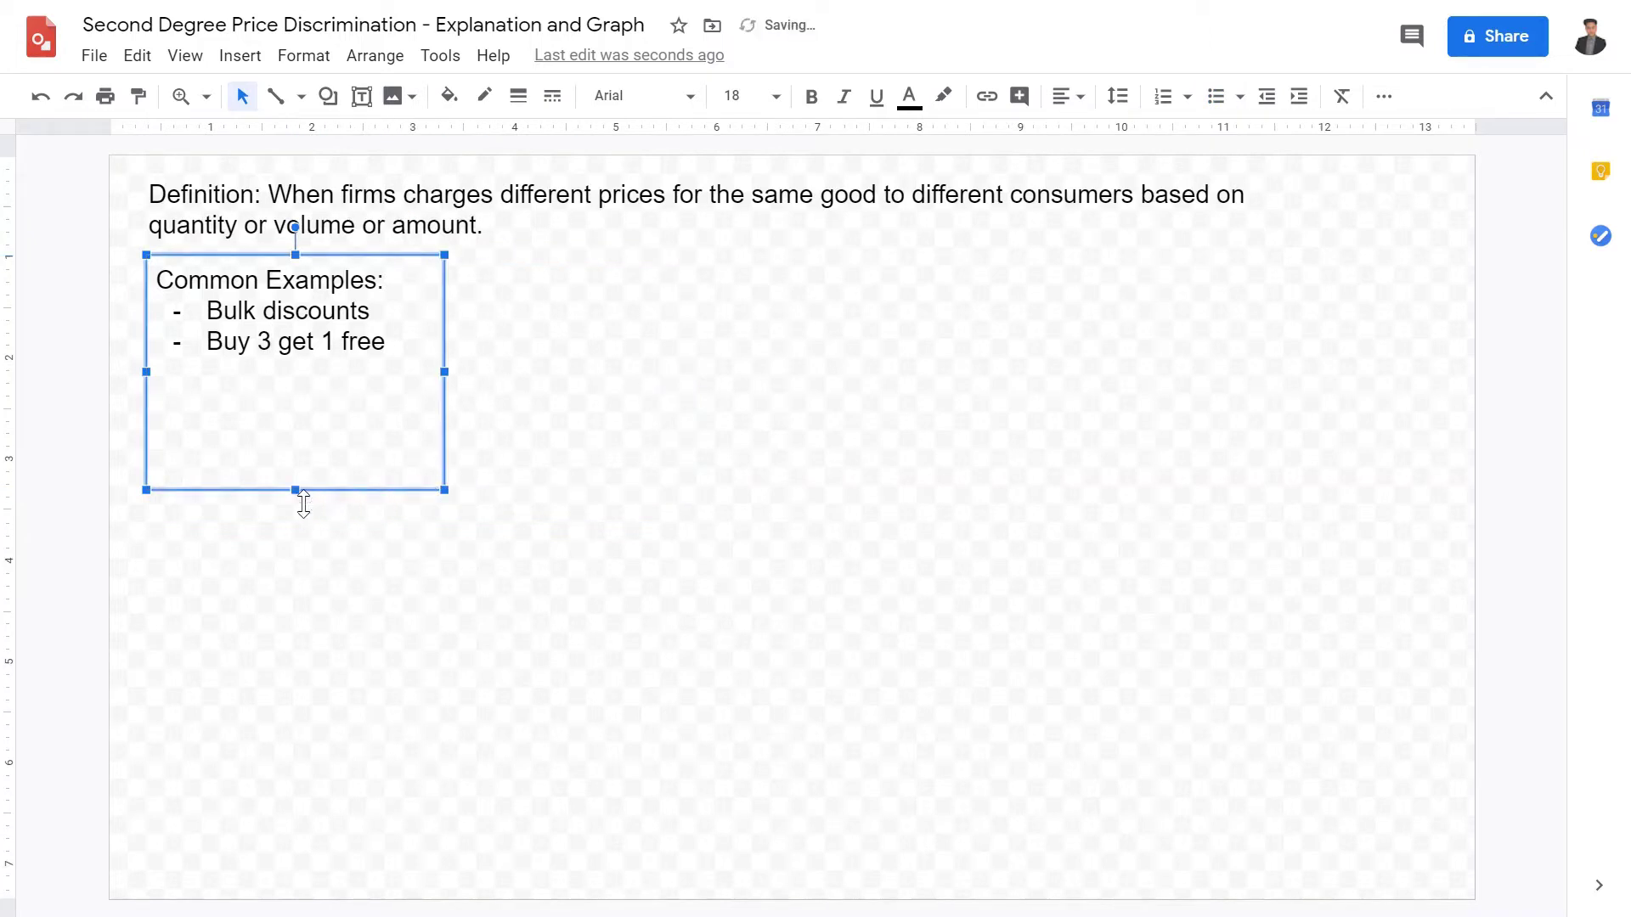
left_click_drag(297, 491, 336, 395)
left_click_drag(408, 273, 399, 366)
left_click(463, 417)
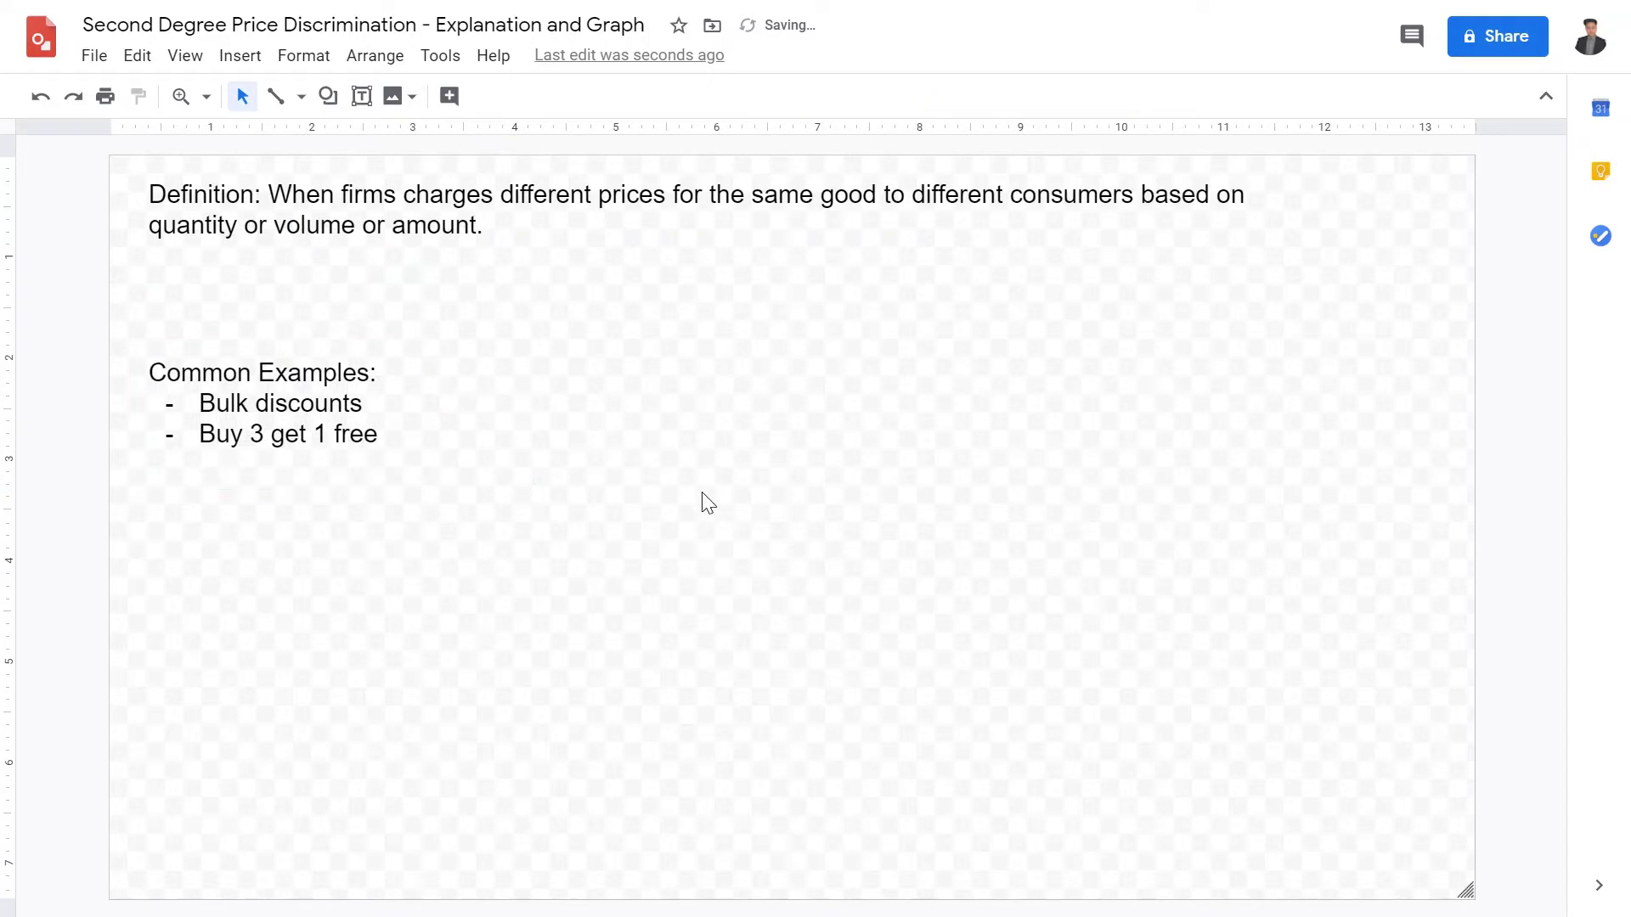
Widen the definition box so its text reflows.
left_click(869, 239)
left_click_drag(1322, 230, 1445, 229)
left_click(1196, 429)
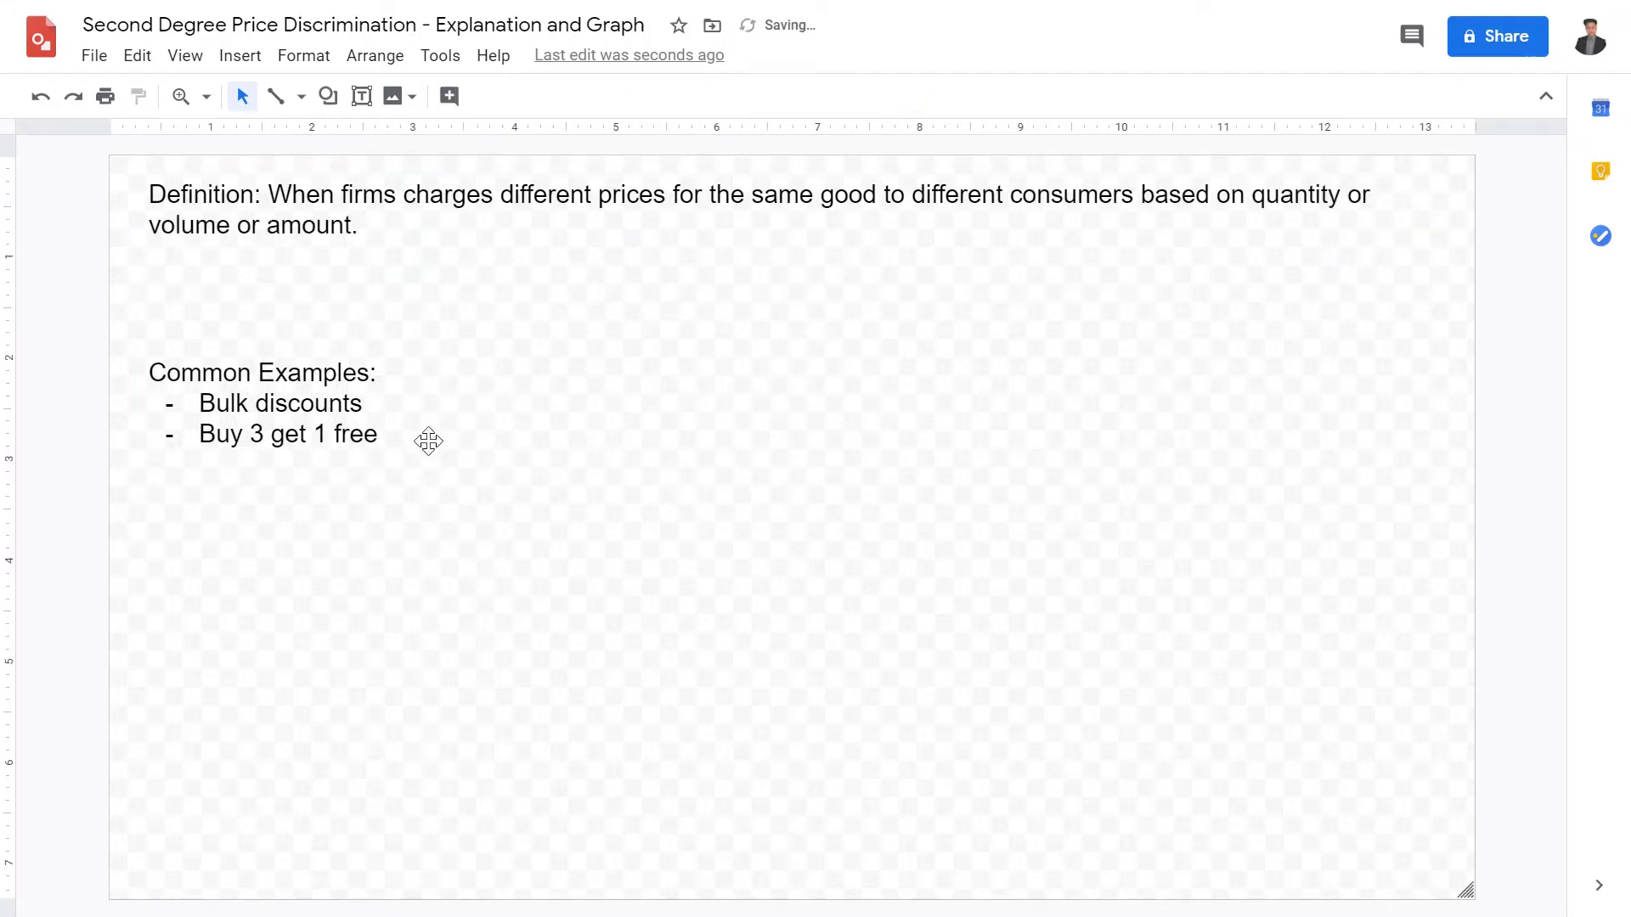
left_click(426, 441)
left_click(666, 510)
left_click(362, 96)
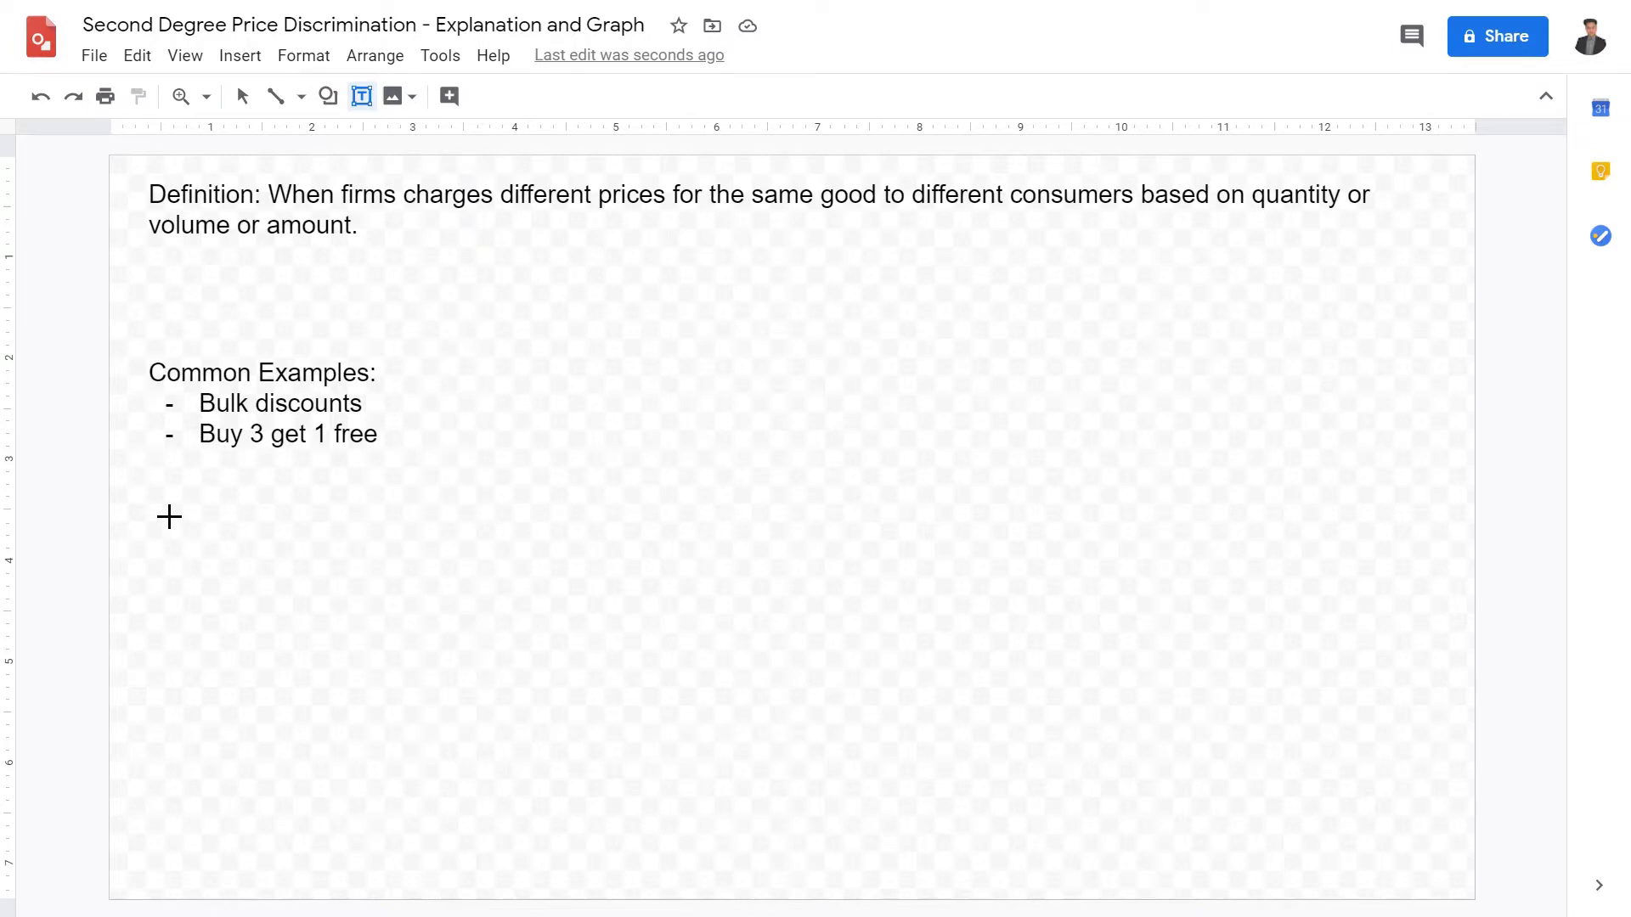
Add a text box asking 'Why does second degree price discrimination occur?'.
left_click_drag(168, 513, 413, 837)
type("Why doe")
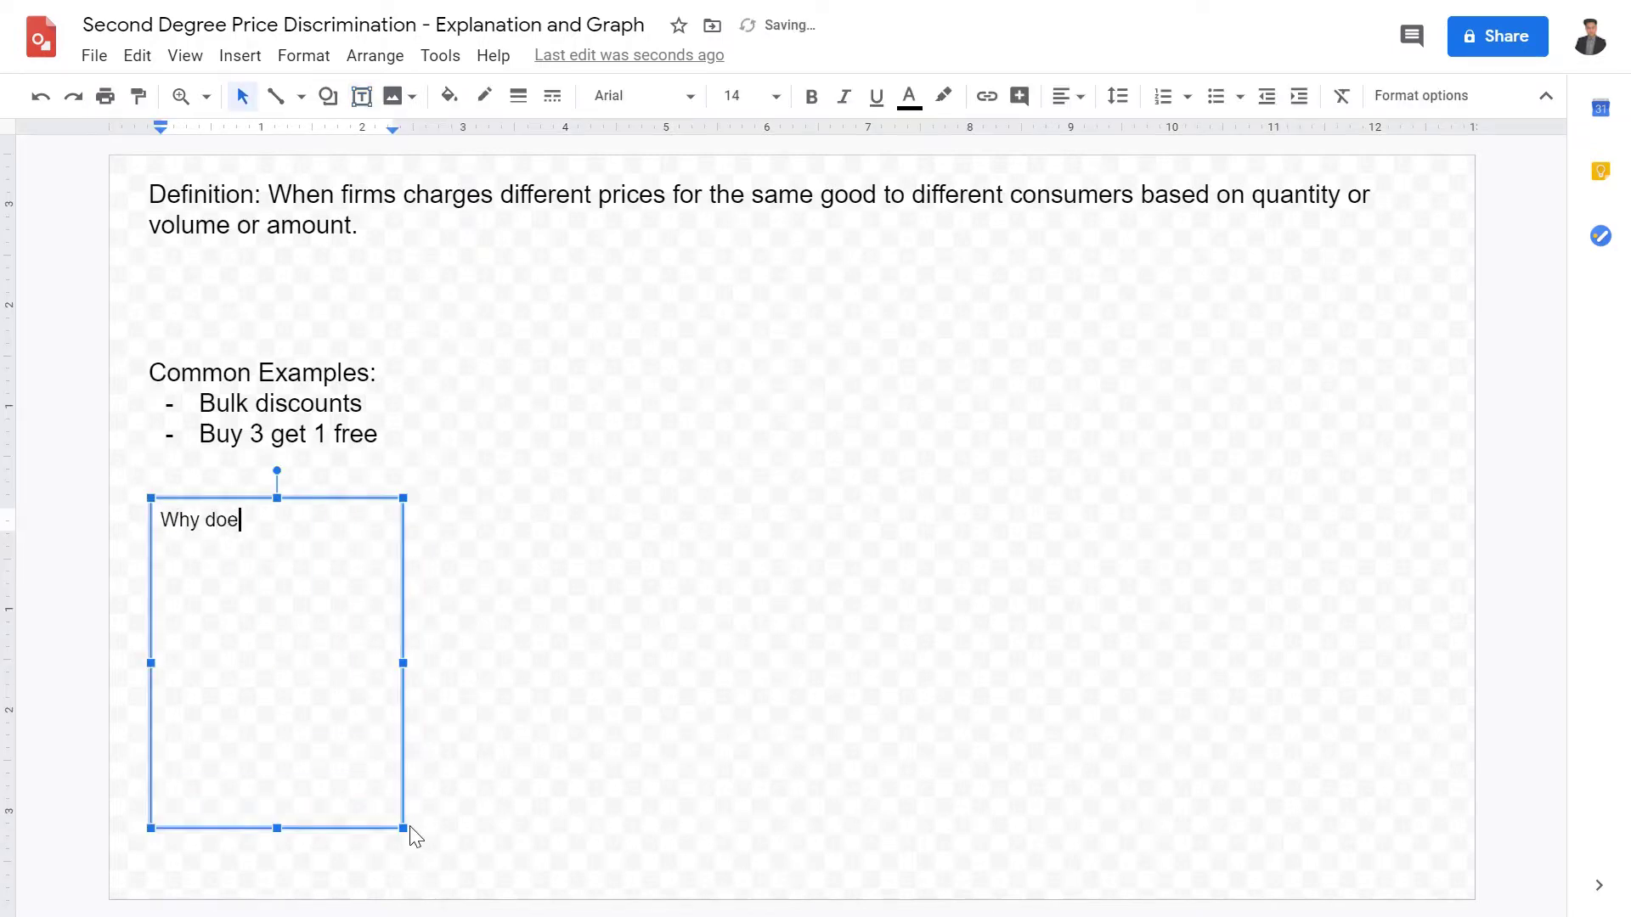
type("s second degree pr")
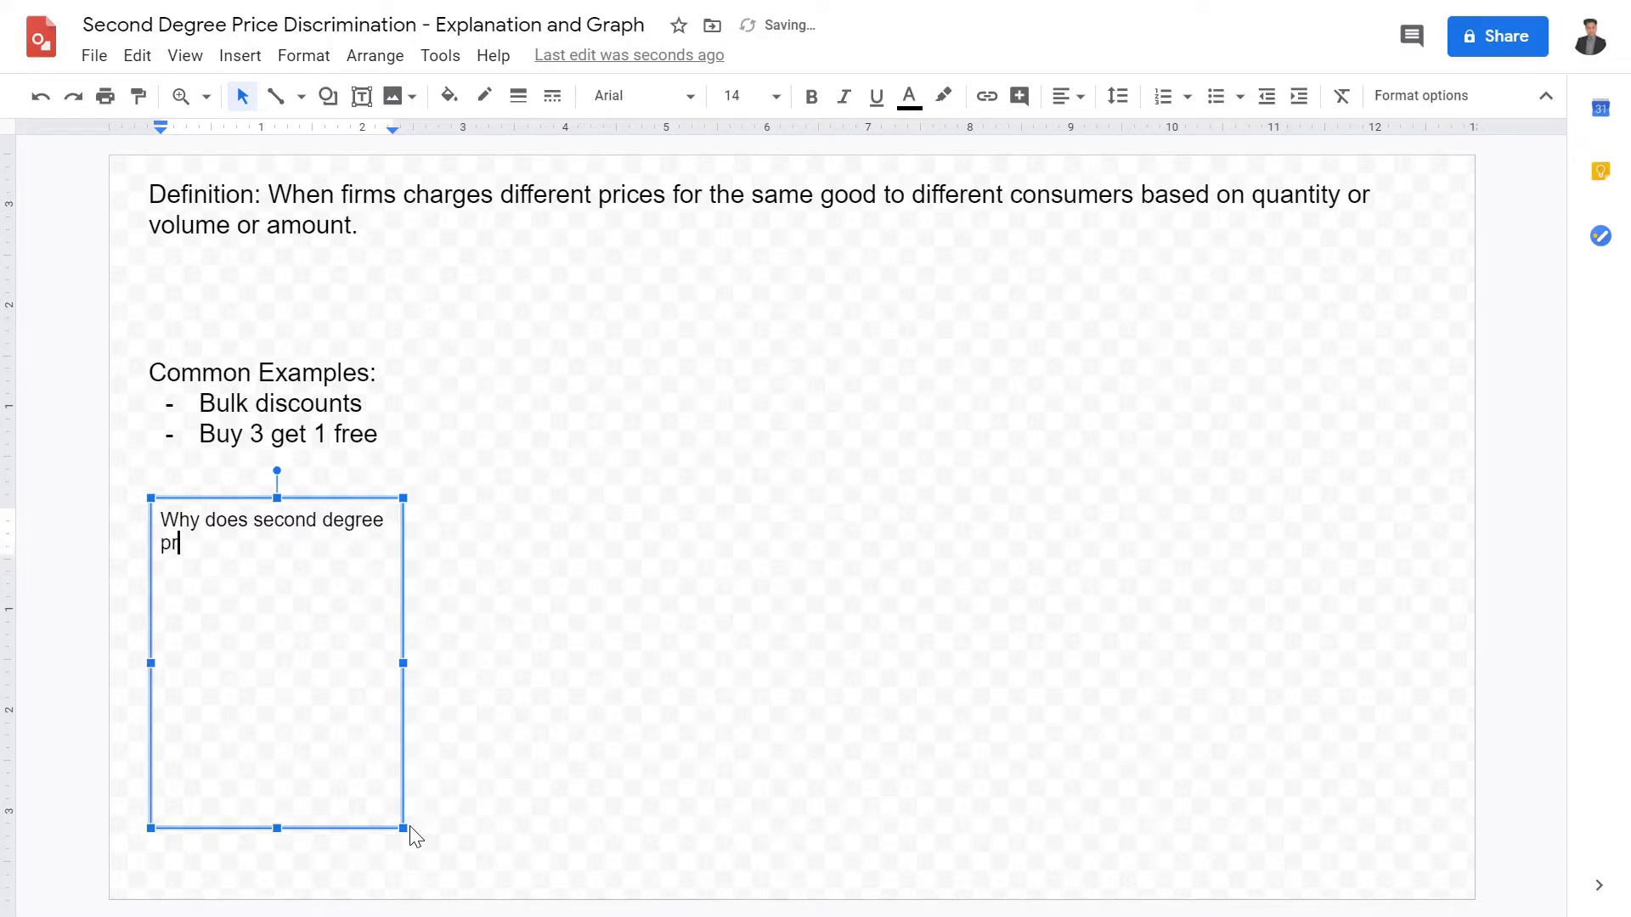
type("iee di")
key("BackSpace")
key("BackSpace")
key("BackSpace")
key("BackSpace")
key("BackSpace")
type("ce discrimination occur?")
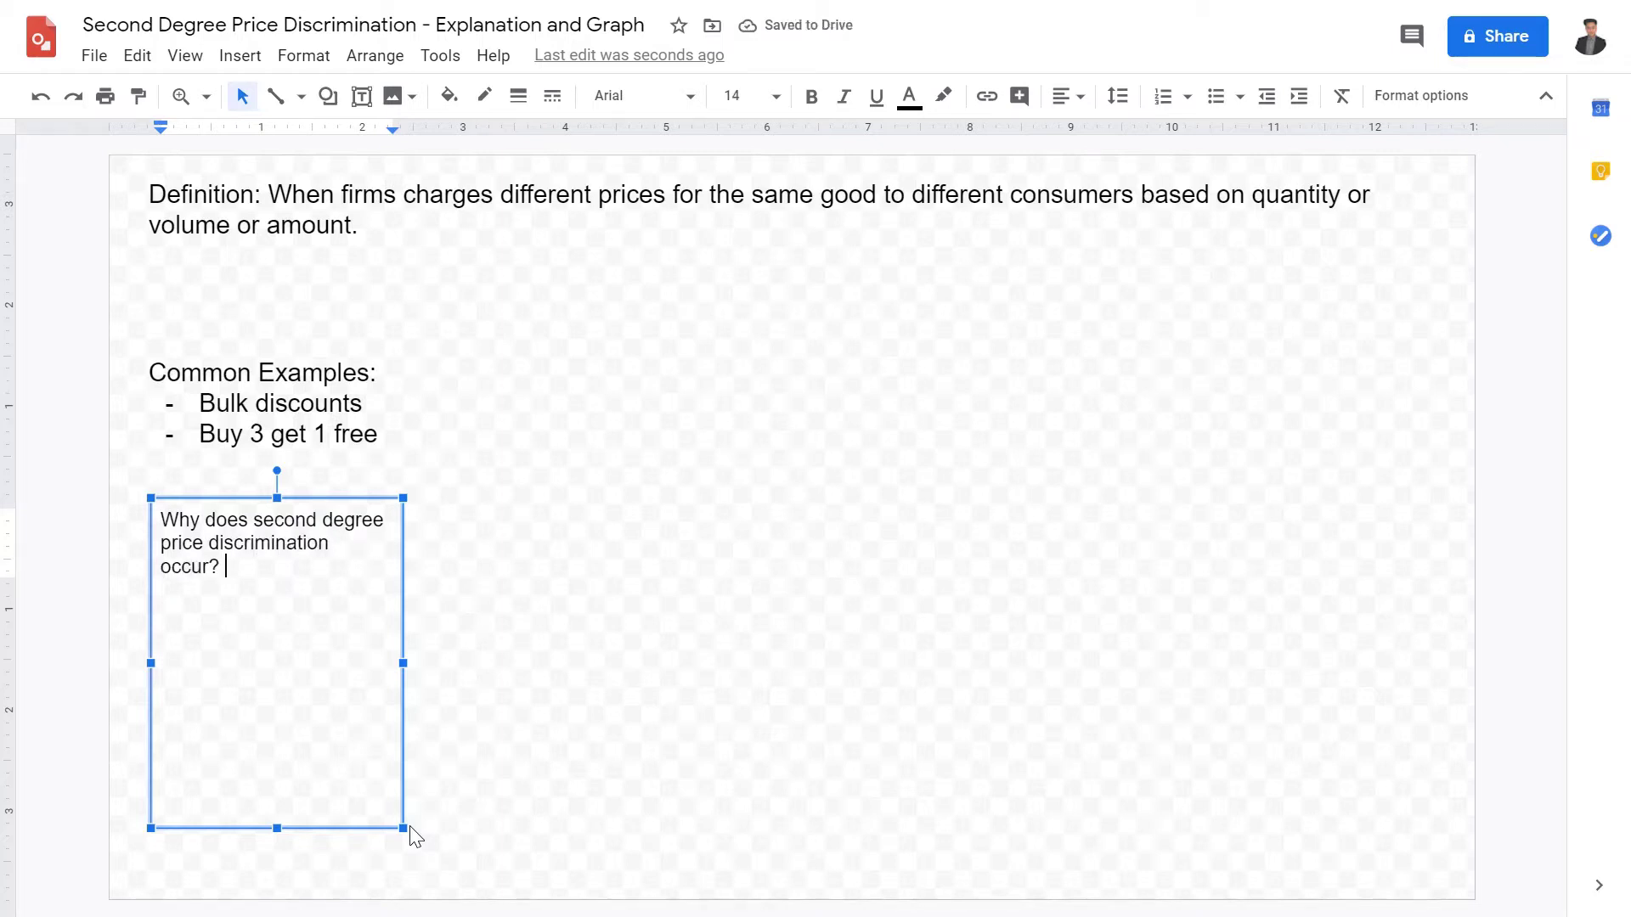
Set the question to 18 pt, widen it onto one line, and move it up and right.
key("ctrl+a")
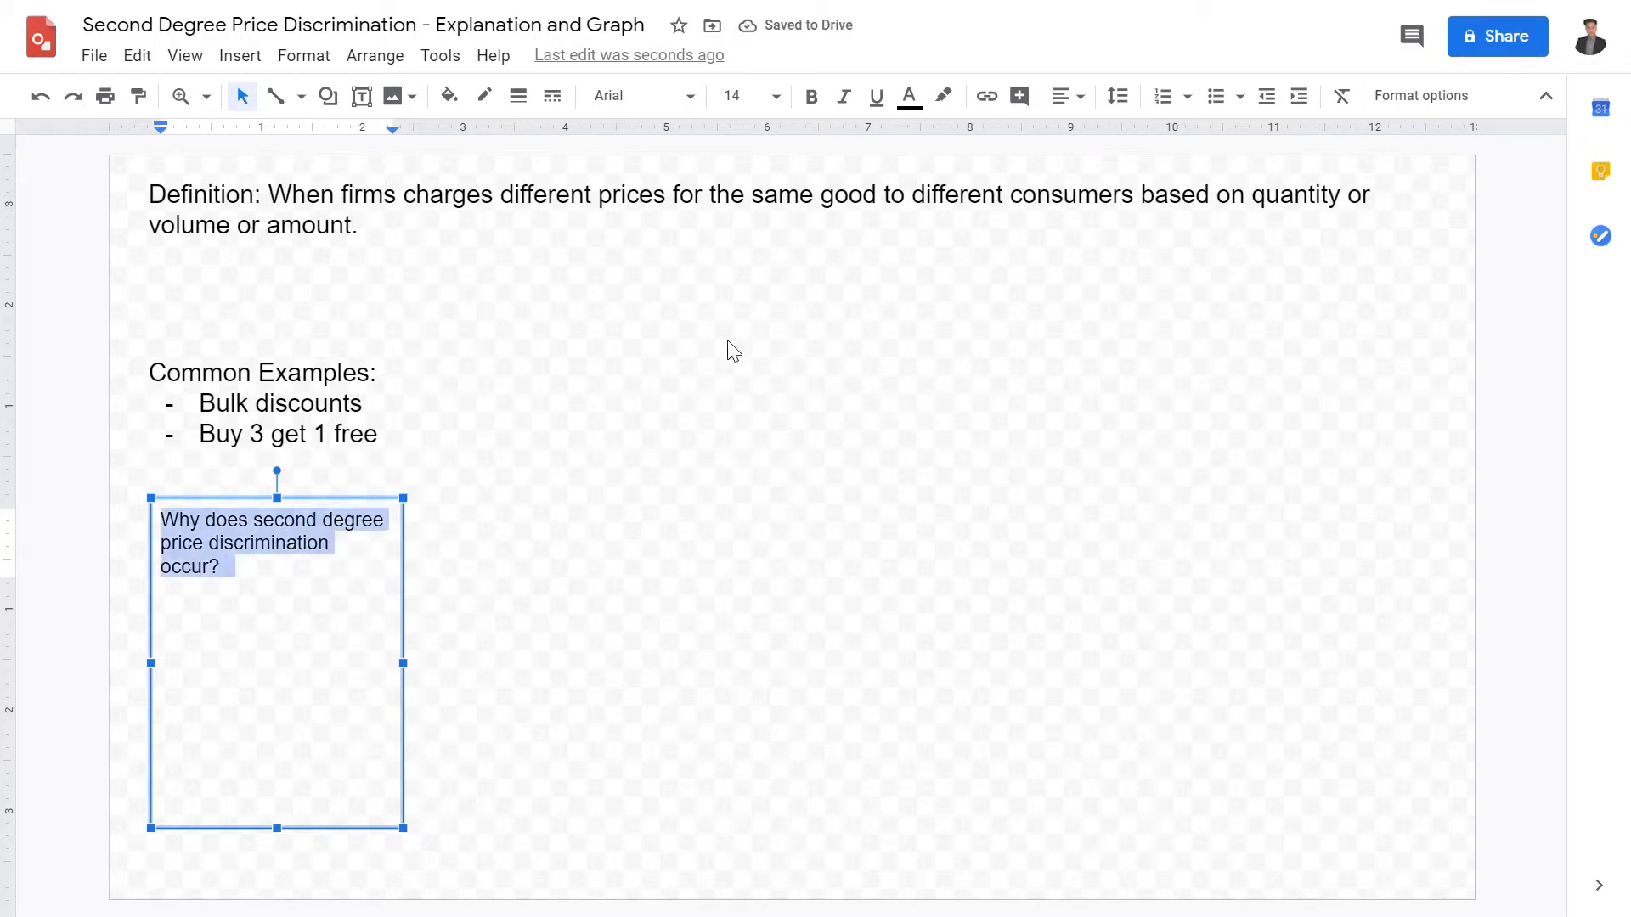
left_click(776, 95)
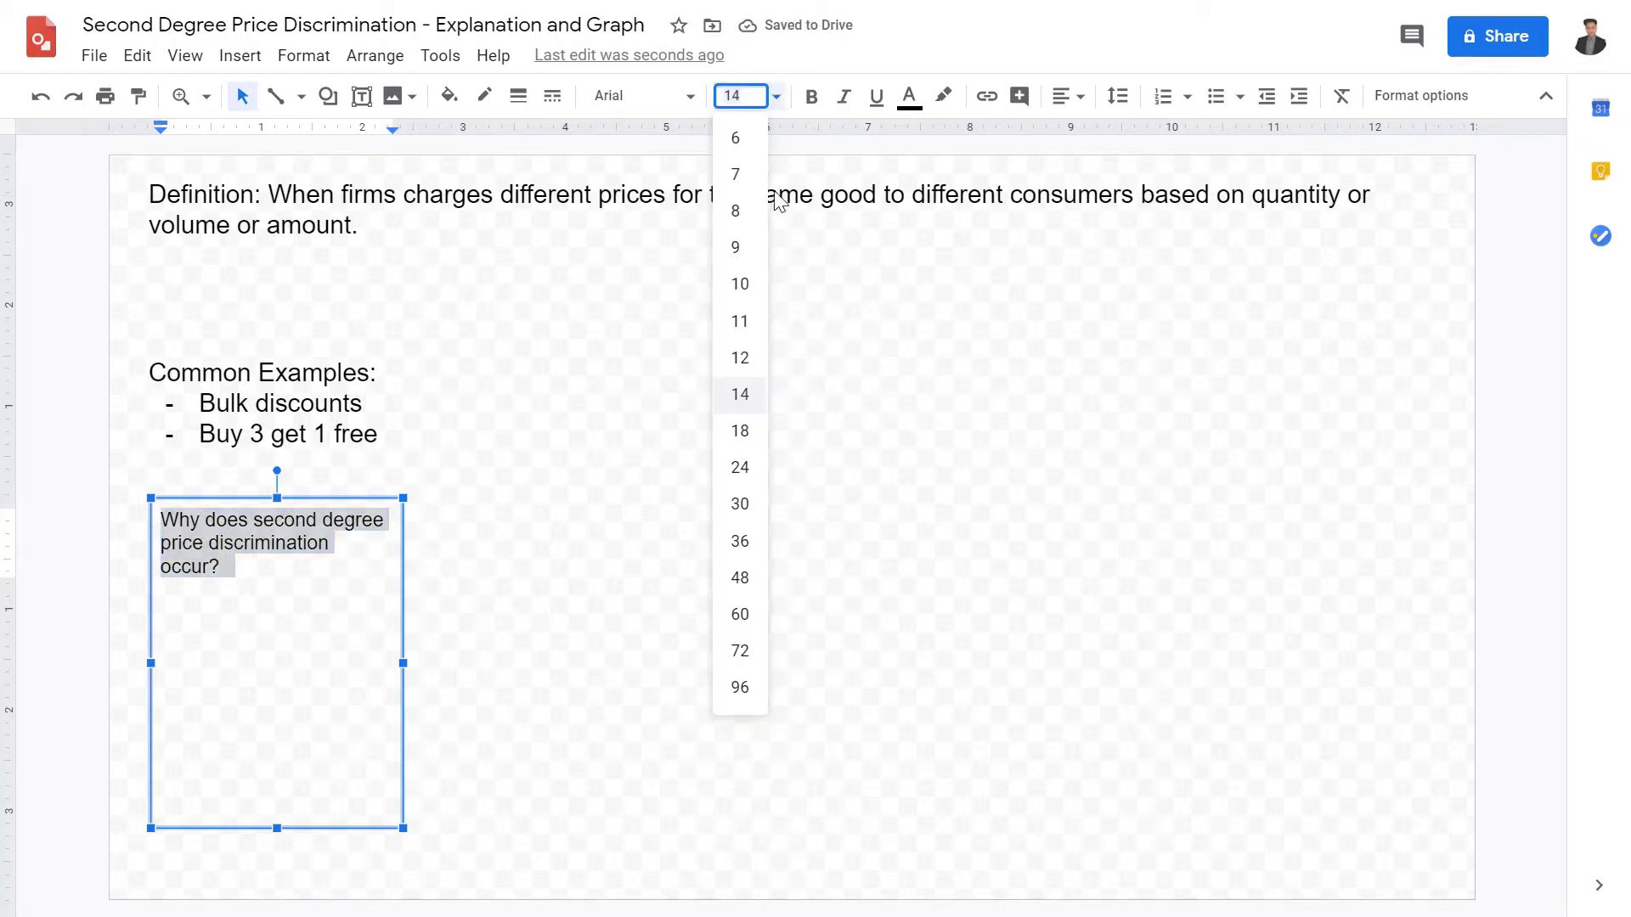
left_click(748, 431)
left_click_drag(408, 664, 863, 671)
left_click_drag(679, 518, 1002, 291)
Raise Common Examples level with the question and shorten the question box.
left_click(420, 398)
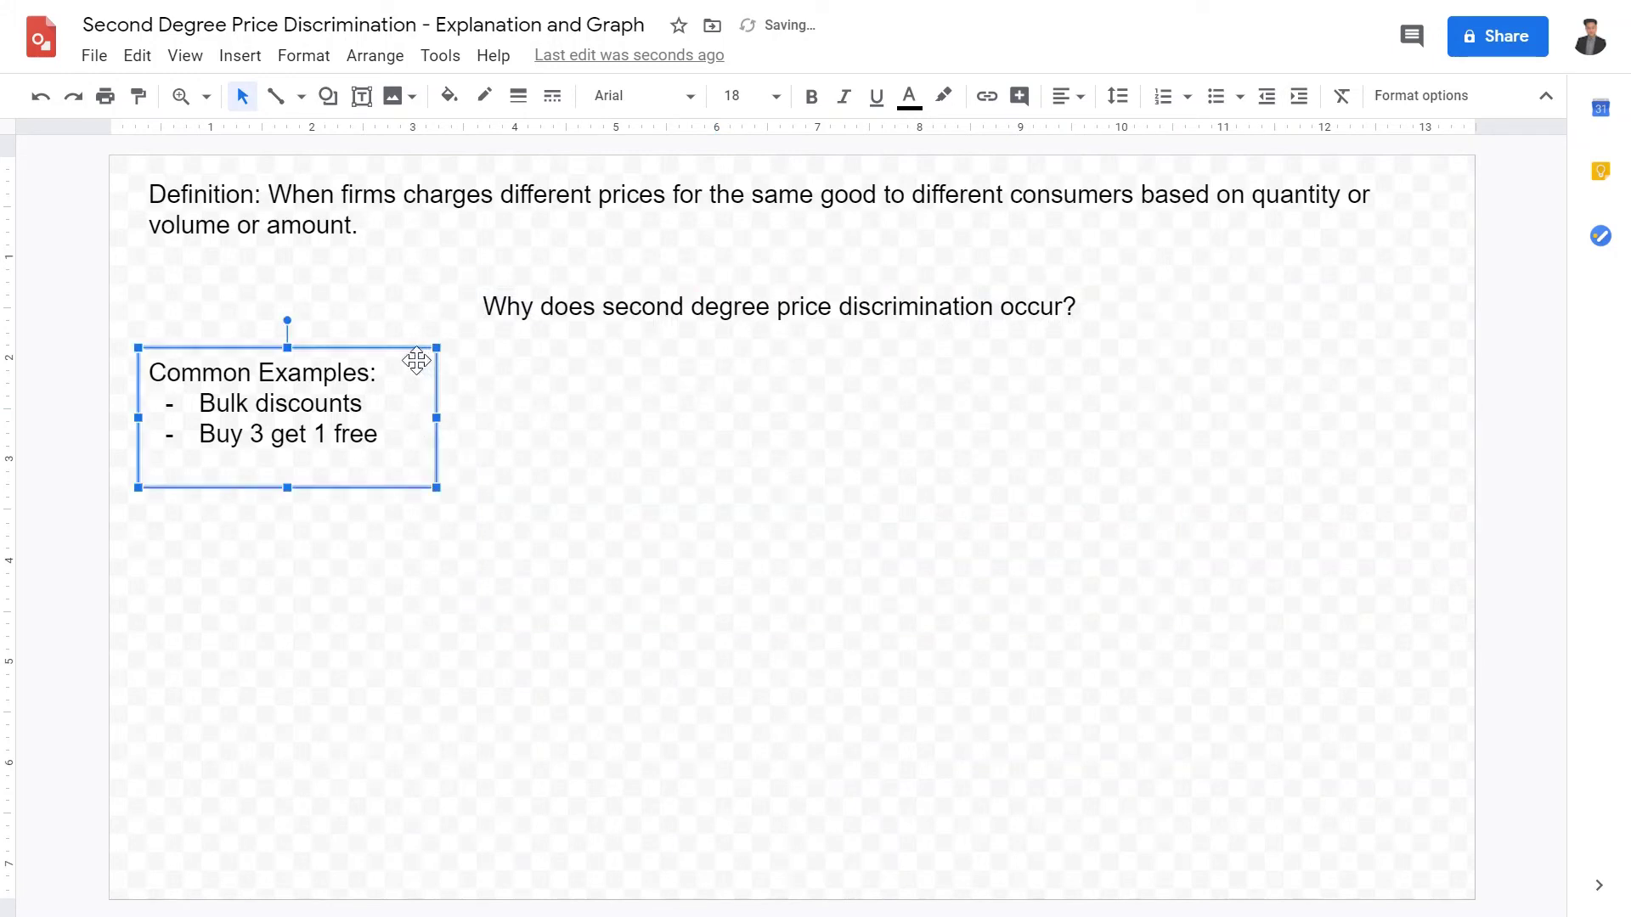
left_click_drag(405, 356, 404, 289)
left_click(743, 561)
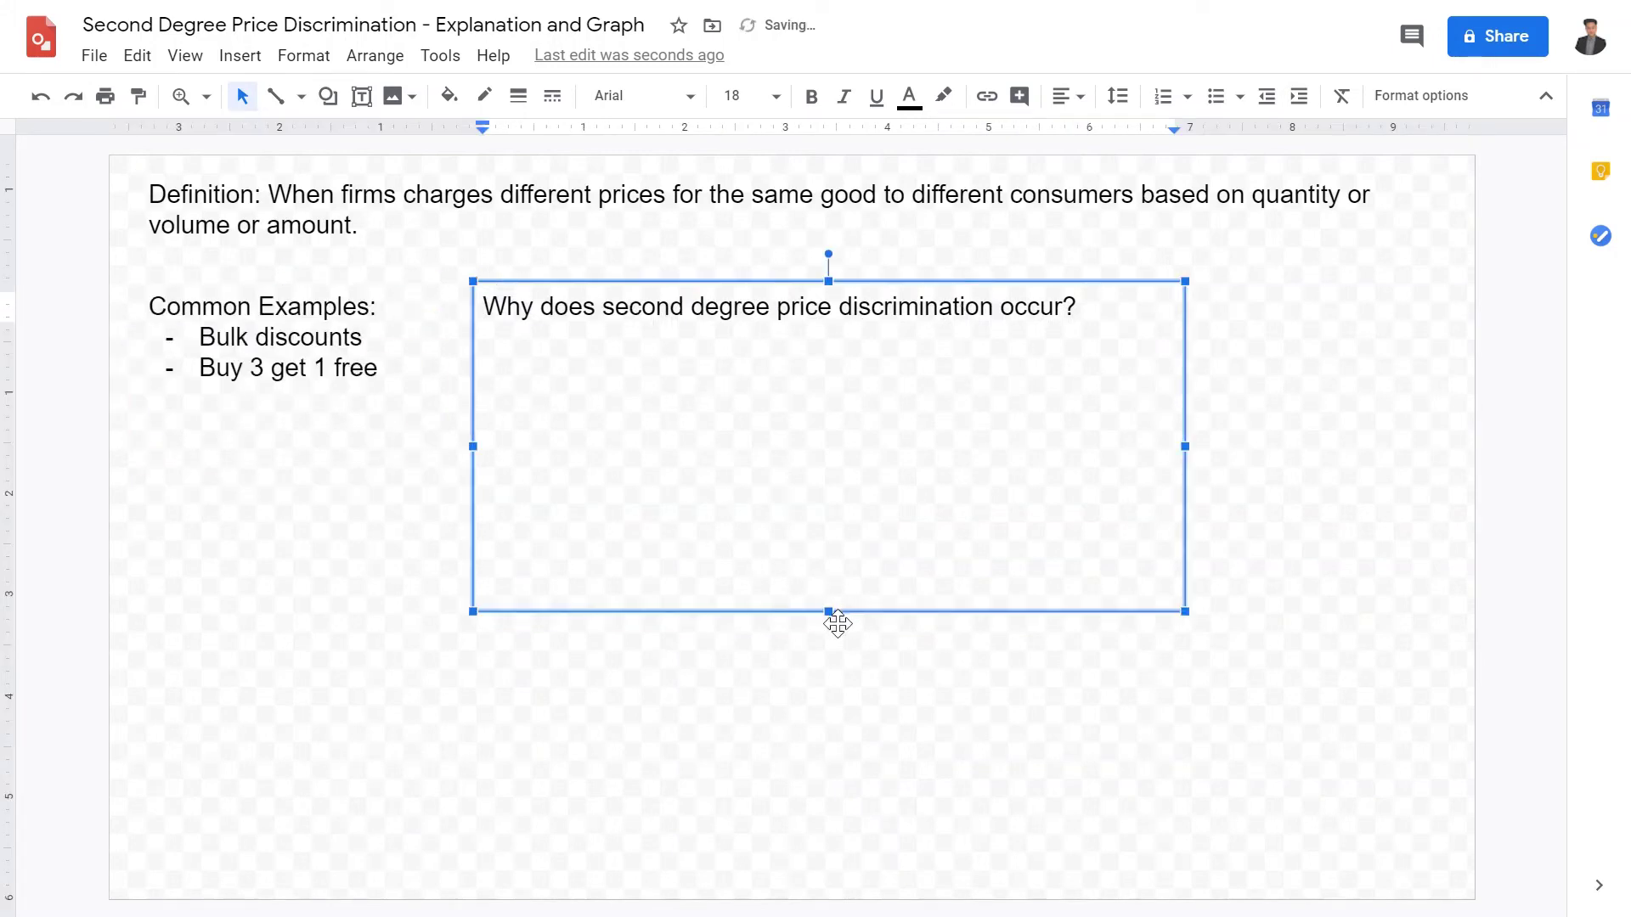
left_click_drag(836, 633, 835, 441)
left_click_drag(829, 611, 856, 429)
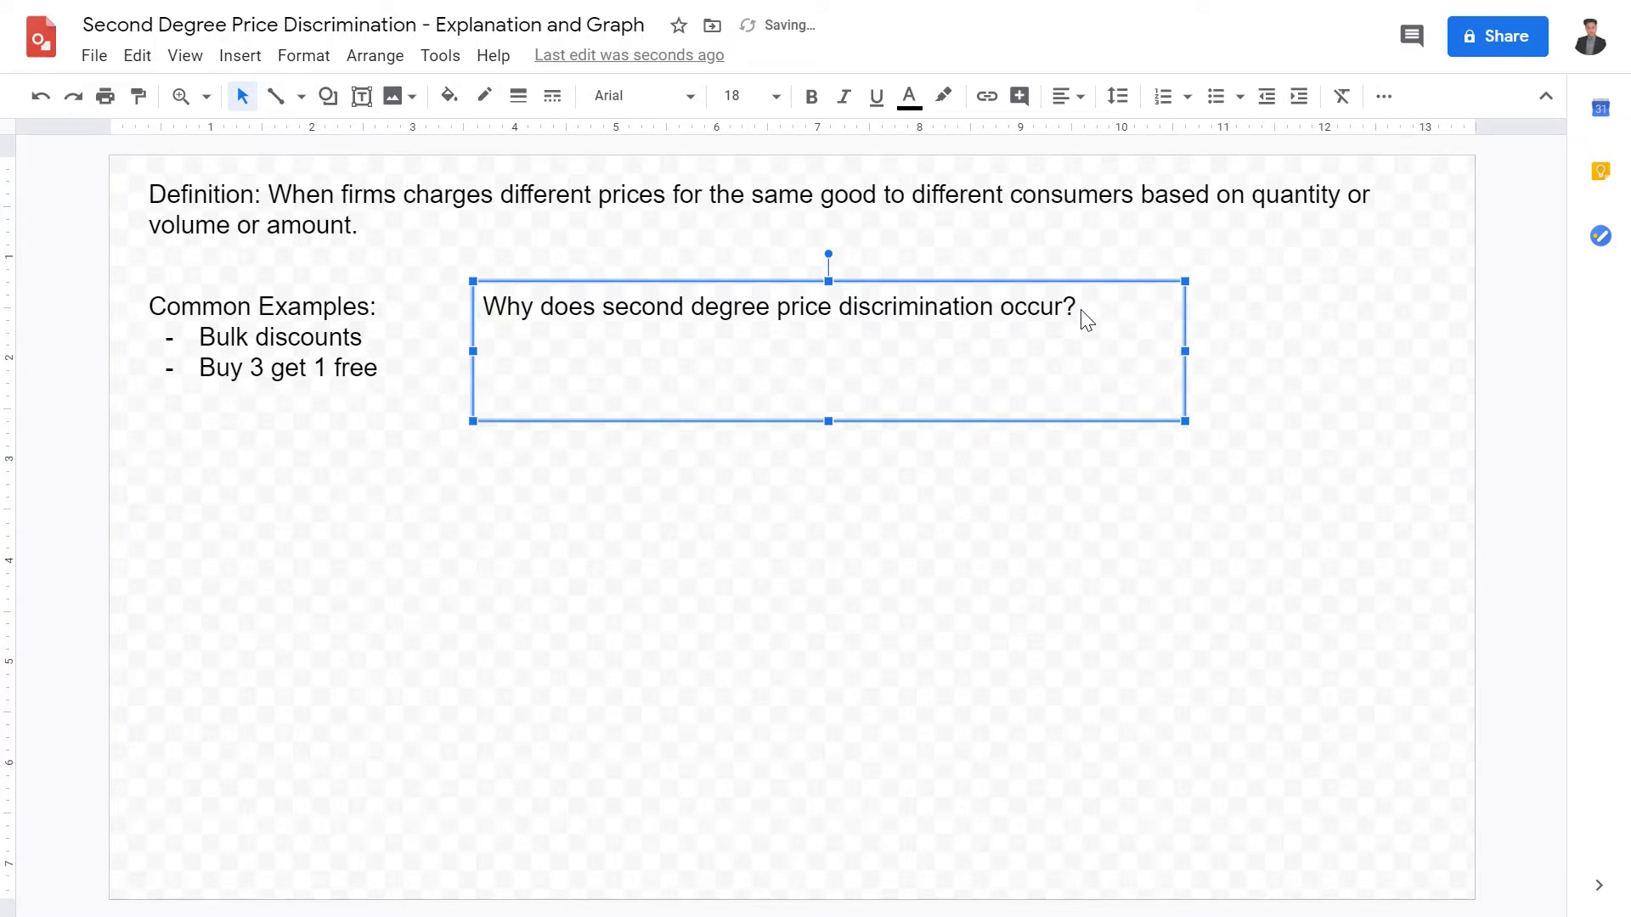
Add the bullet 'Consumers looking to buy in bulk usually has higher elasticities.' and widen the box.
left_click(1094, 327)
key("Return")
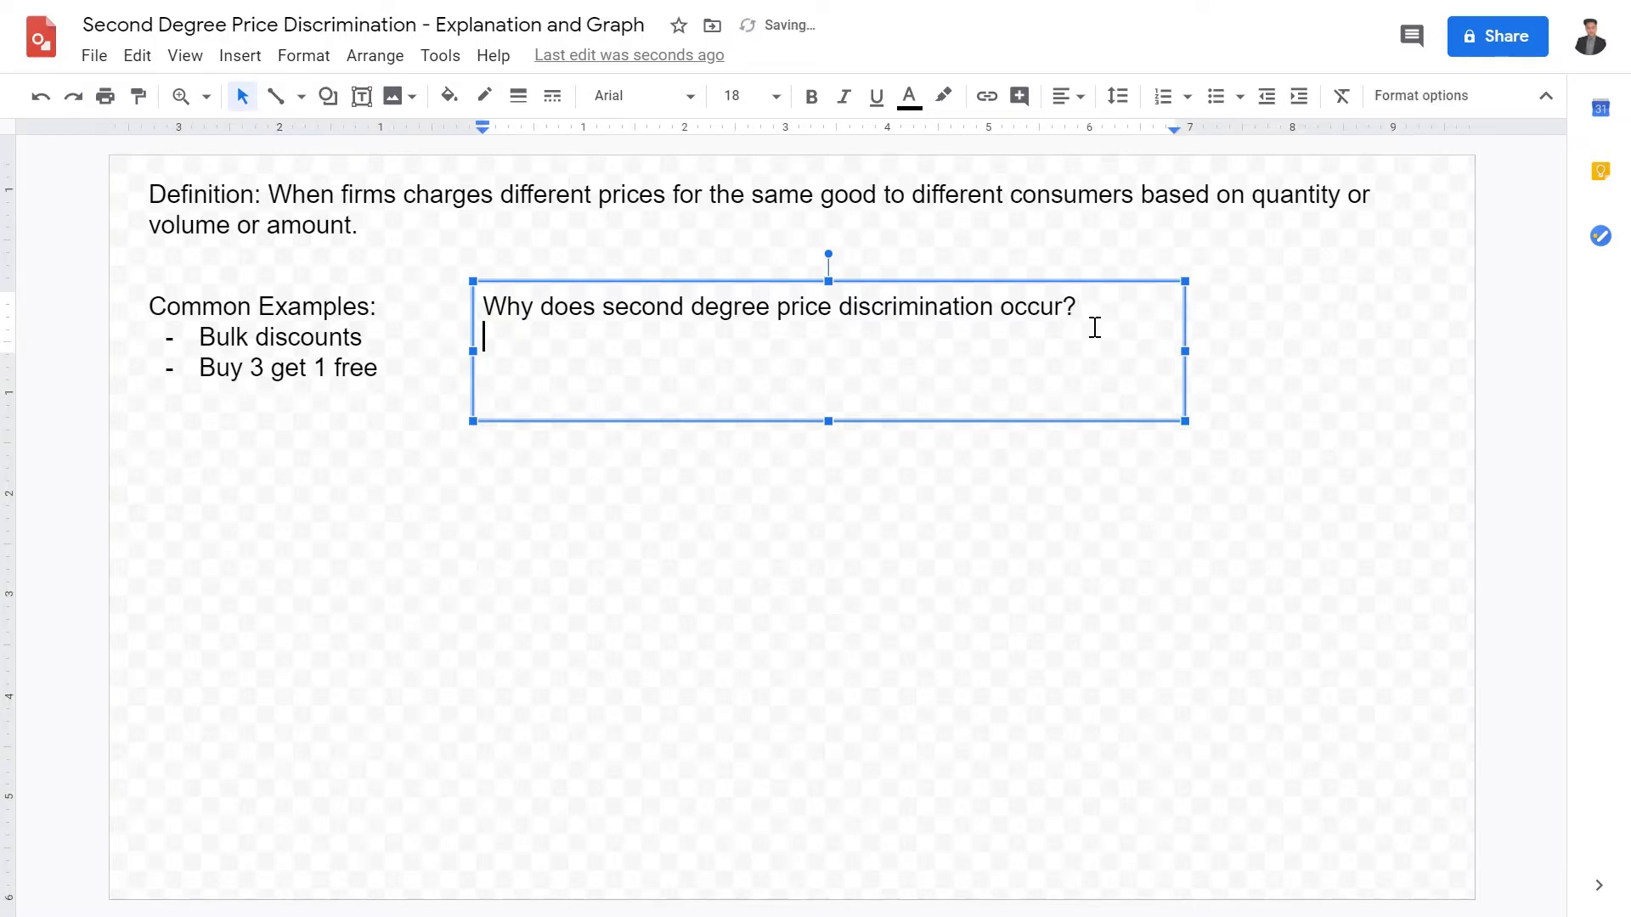
left_click(1228, 97)
type("Con")
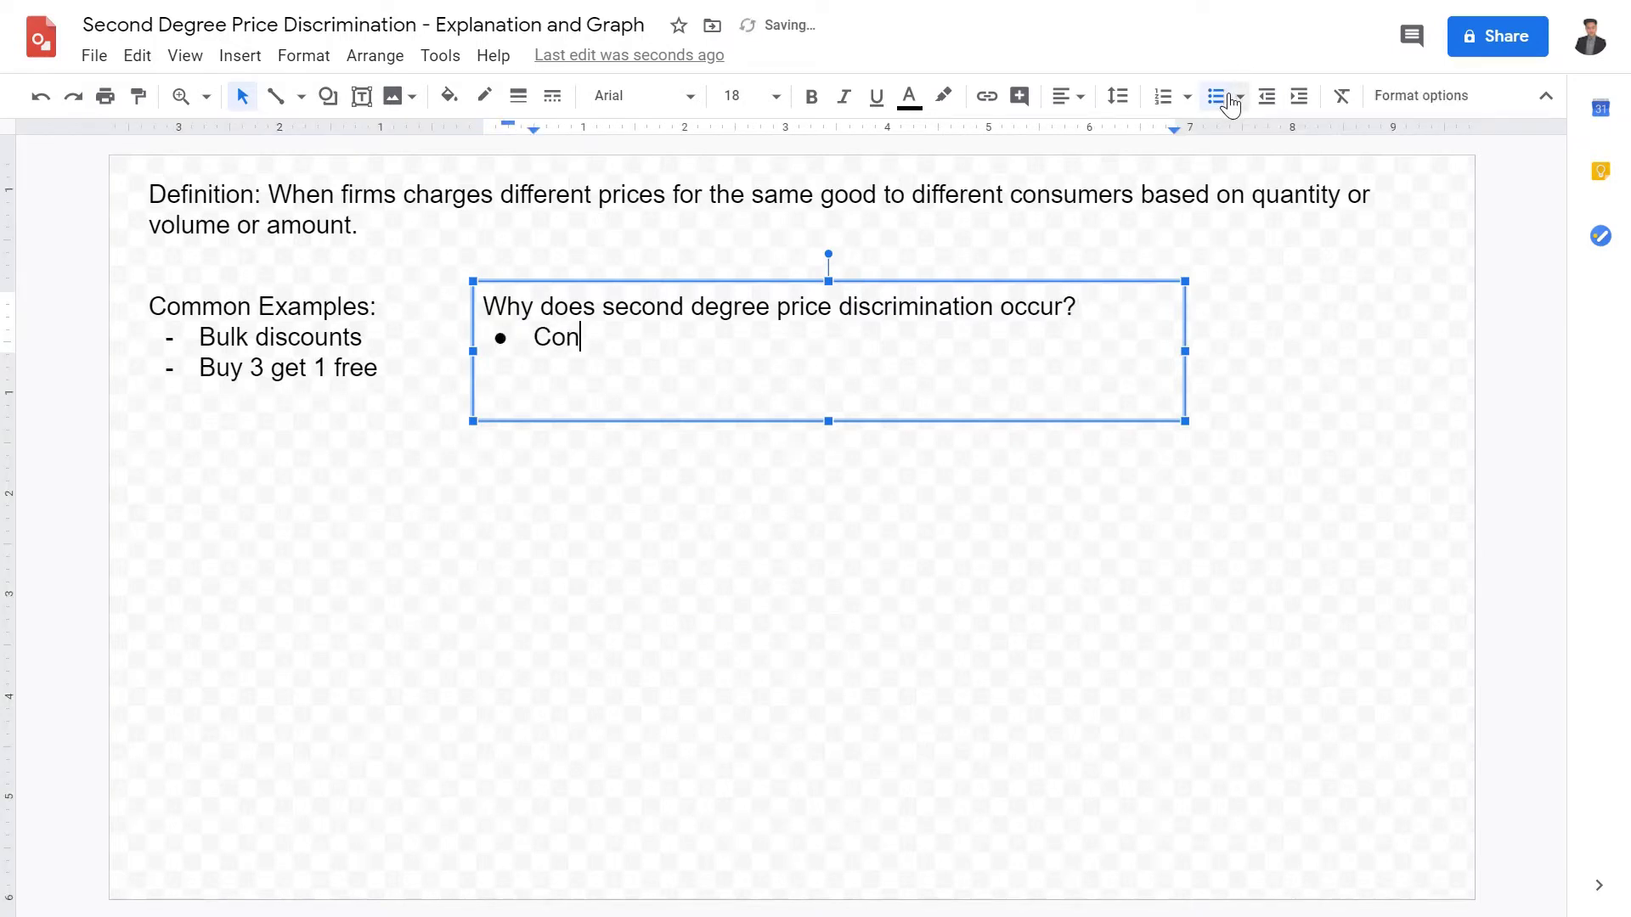
type("csumers looking to buy in")
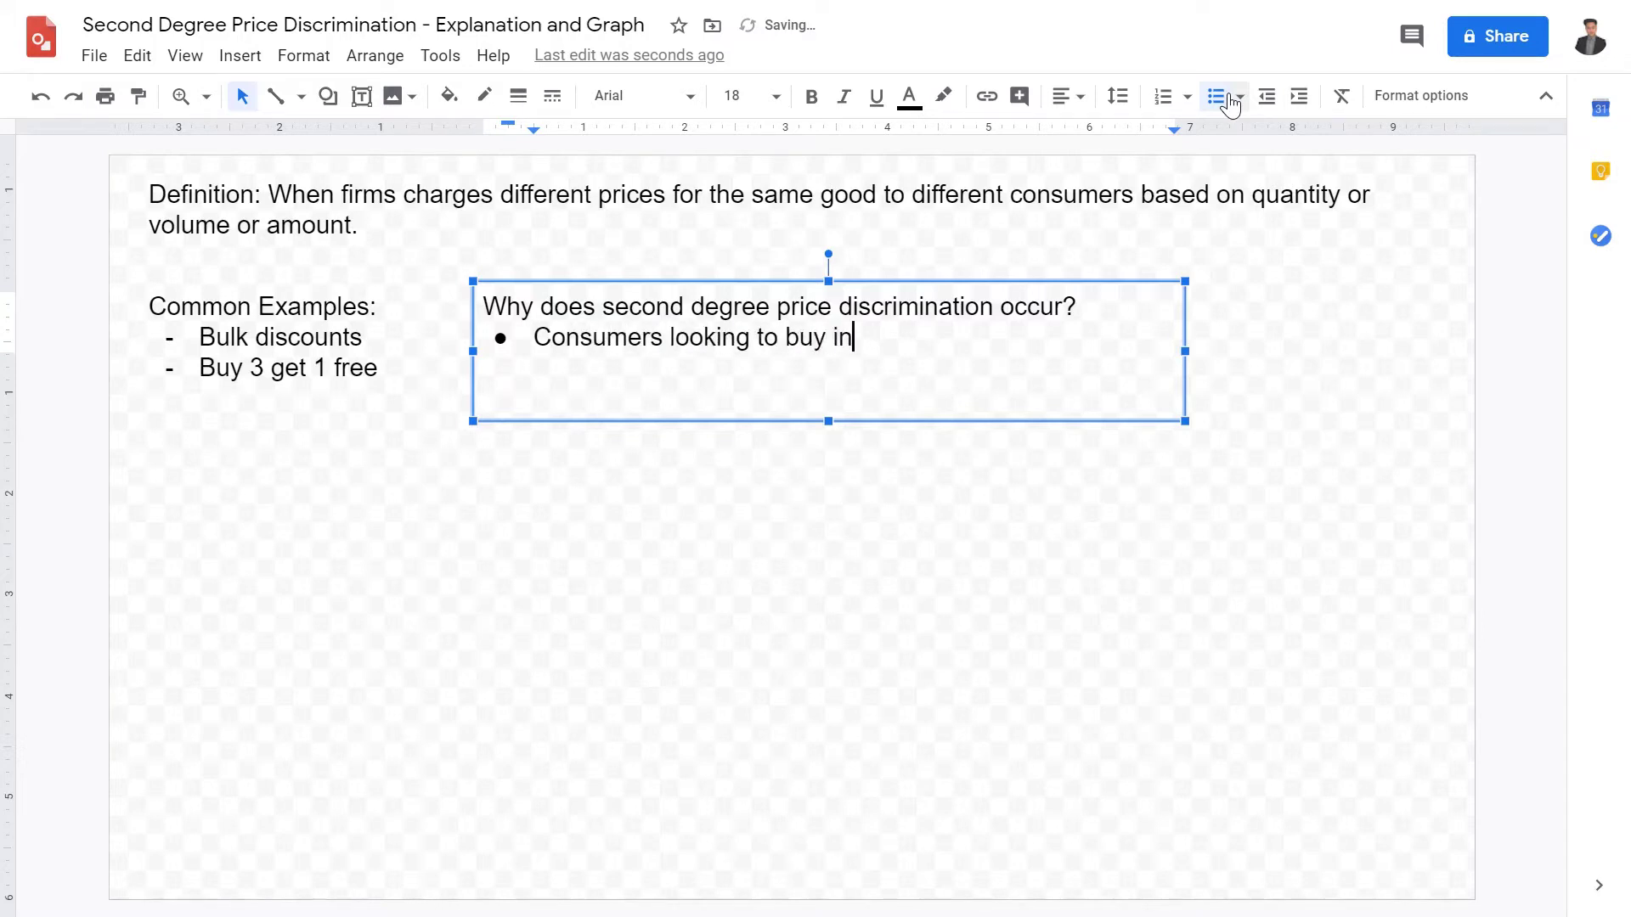
type(" bulk usually ha")
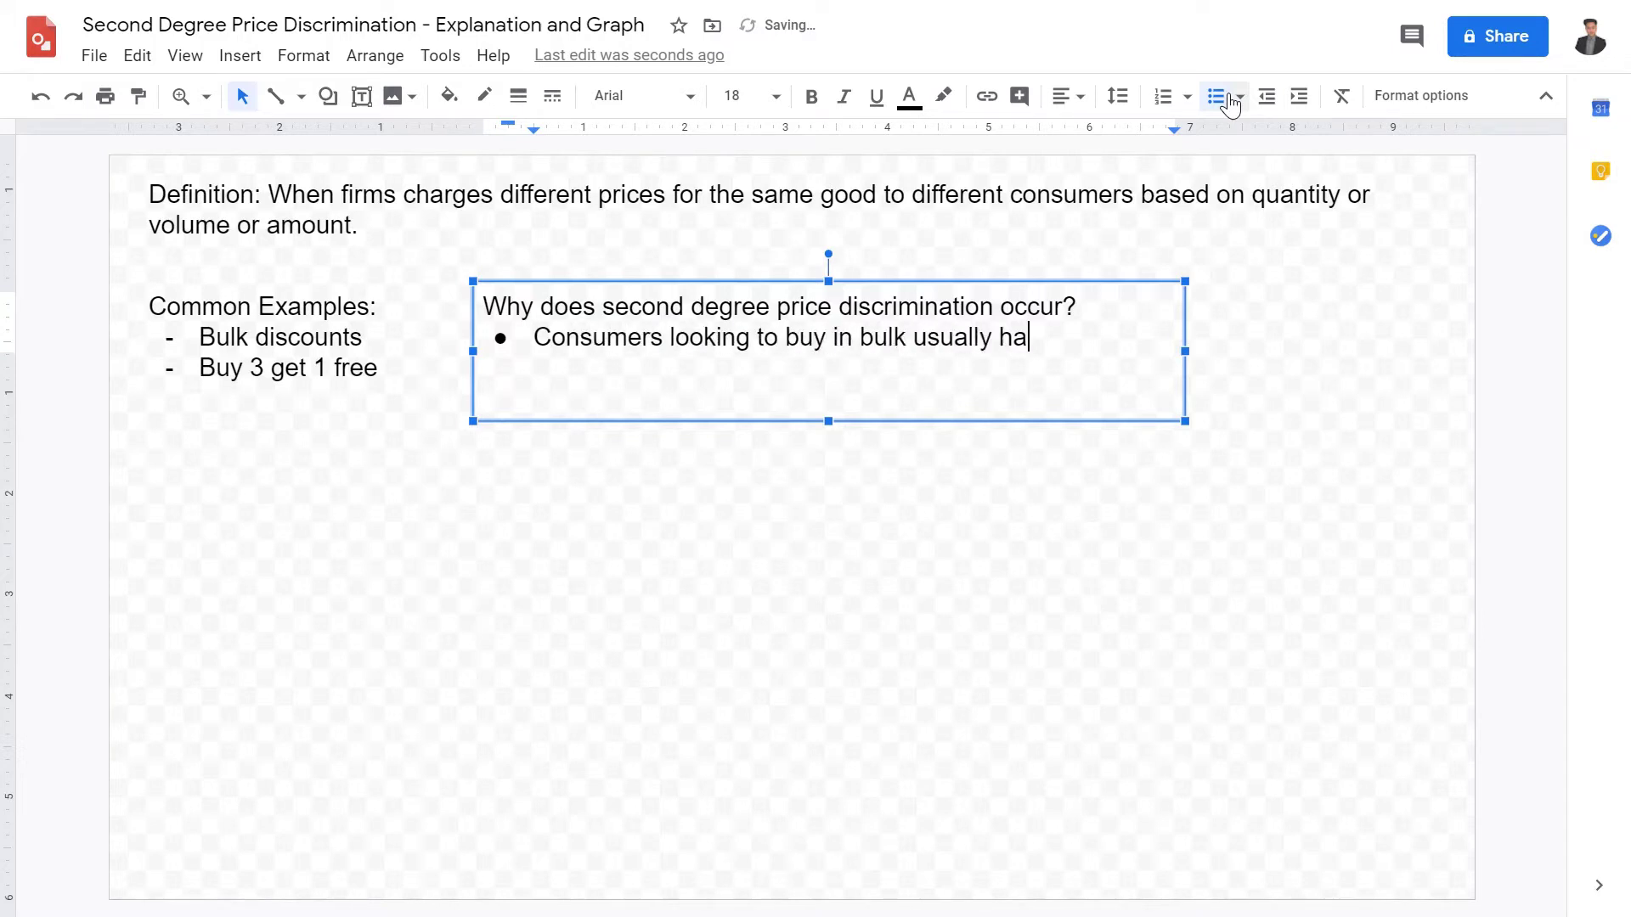
type("s higher eal")
key("BackSpace")
key("BackSpace")
type("lasticities.")
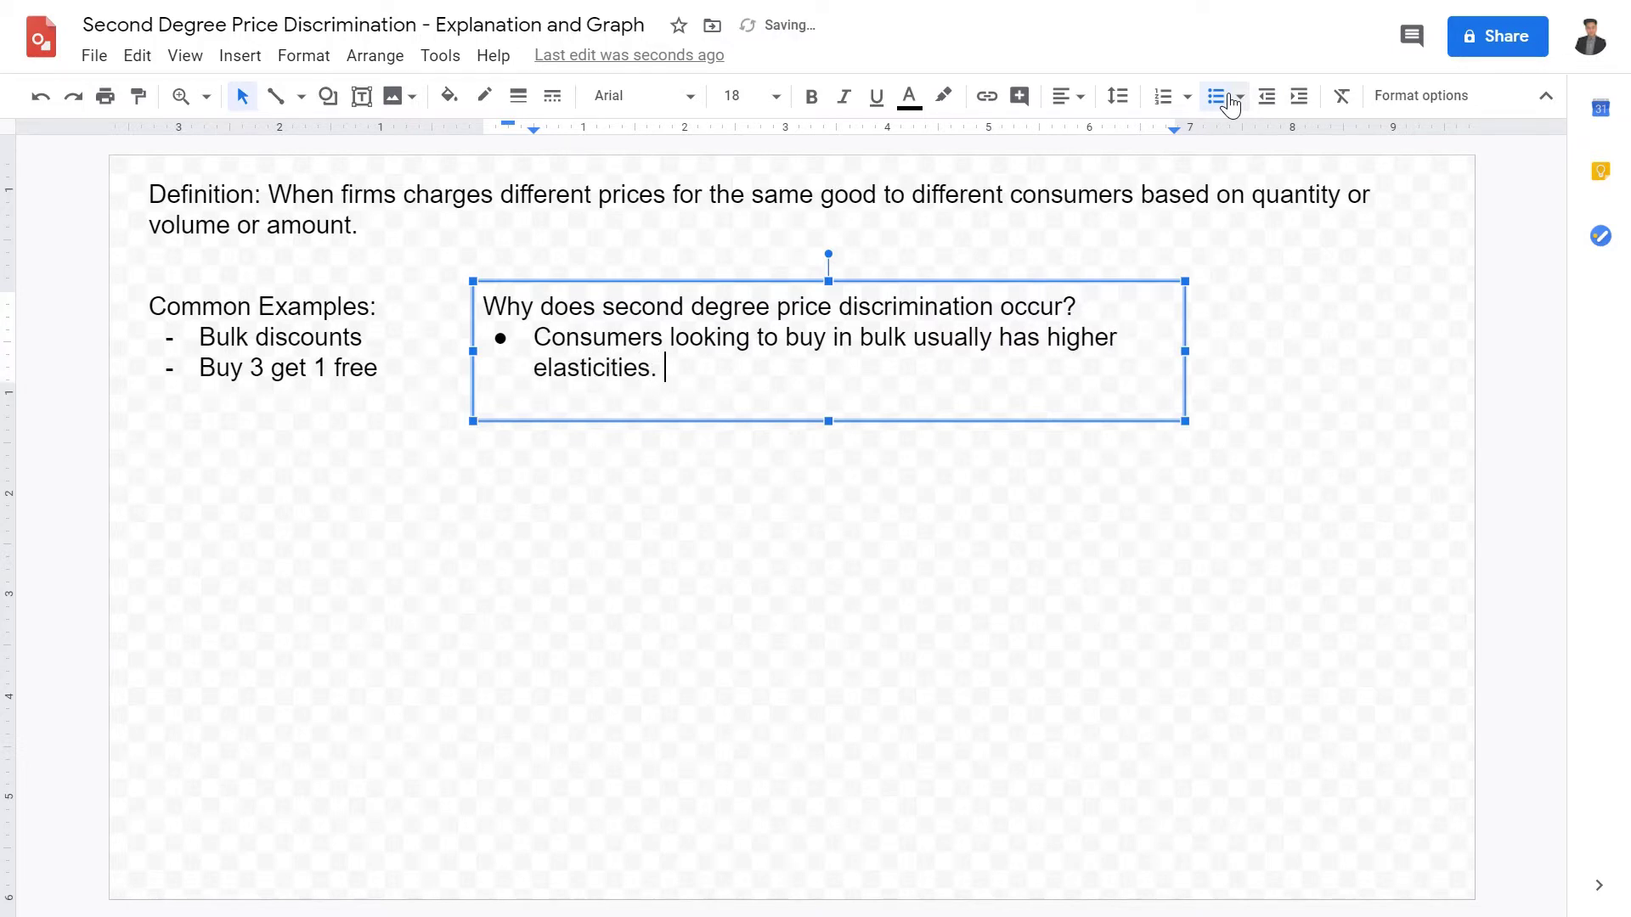
key("Return")
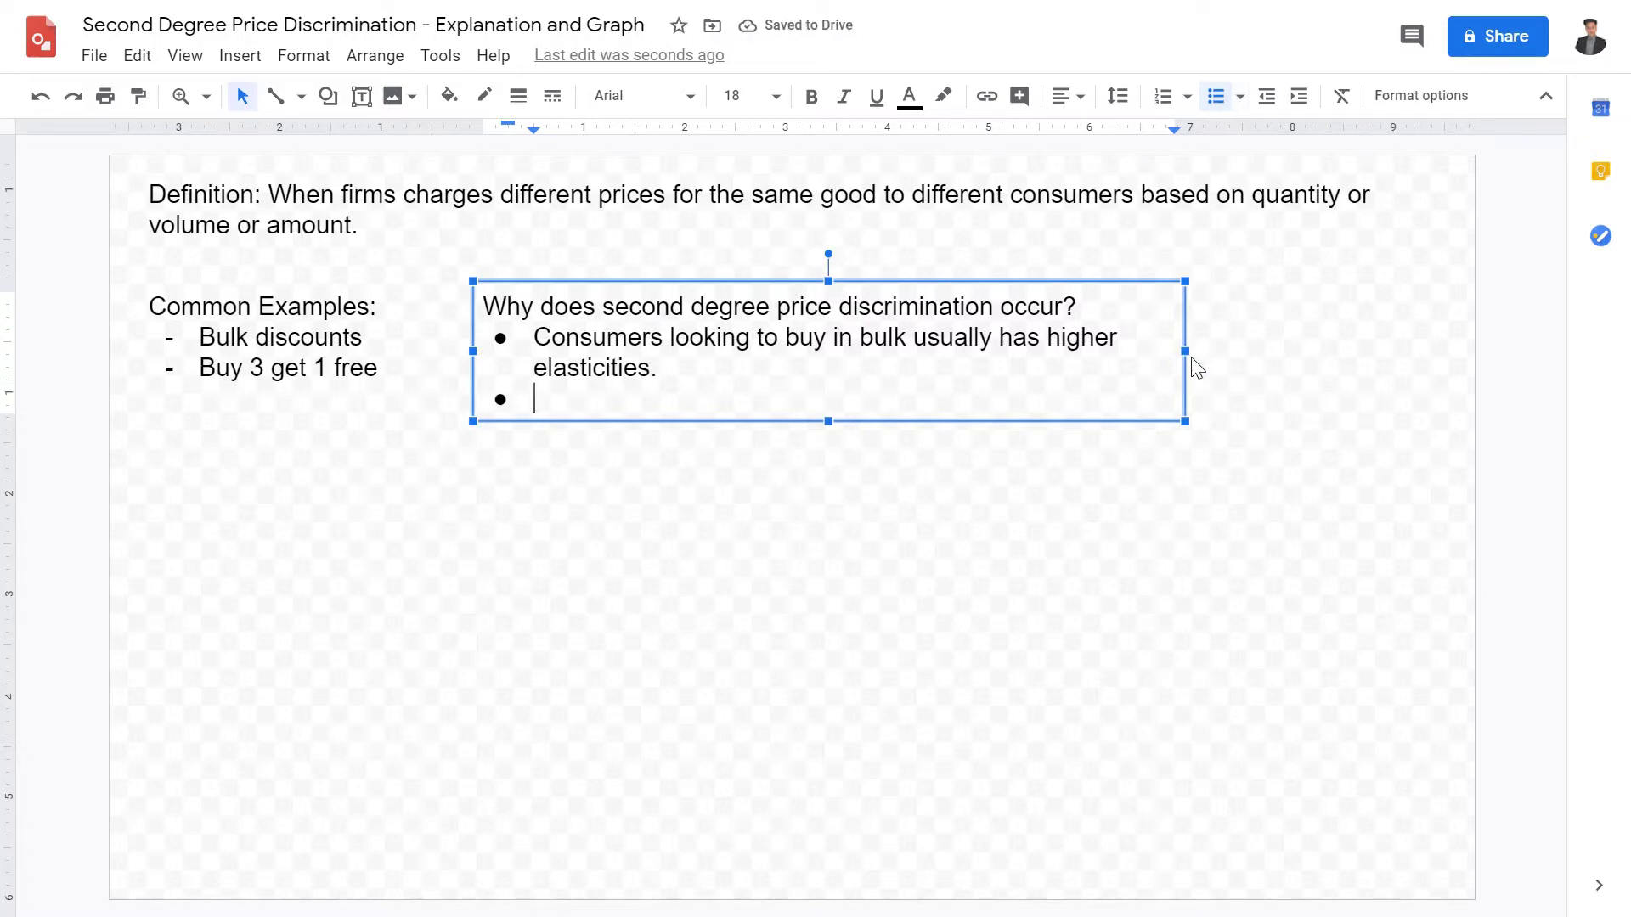
left_click_drag(1185, 351, 1478, 355)
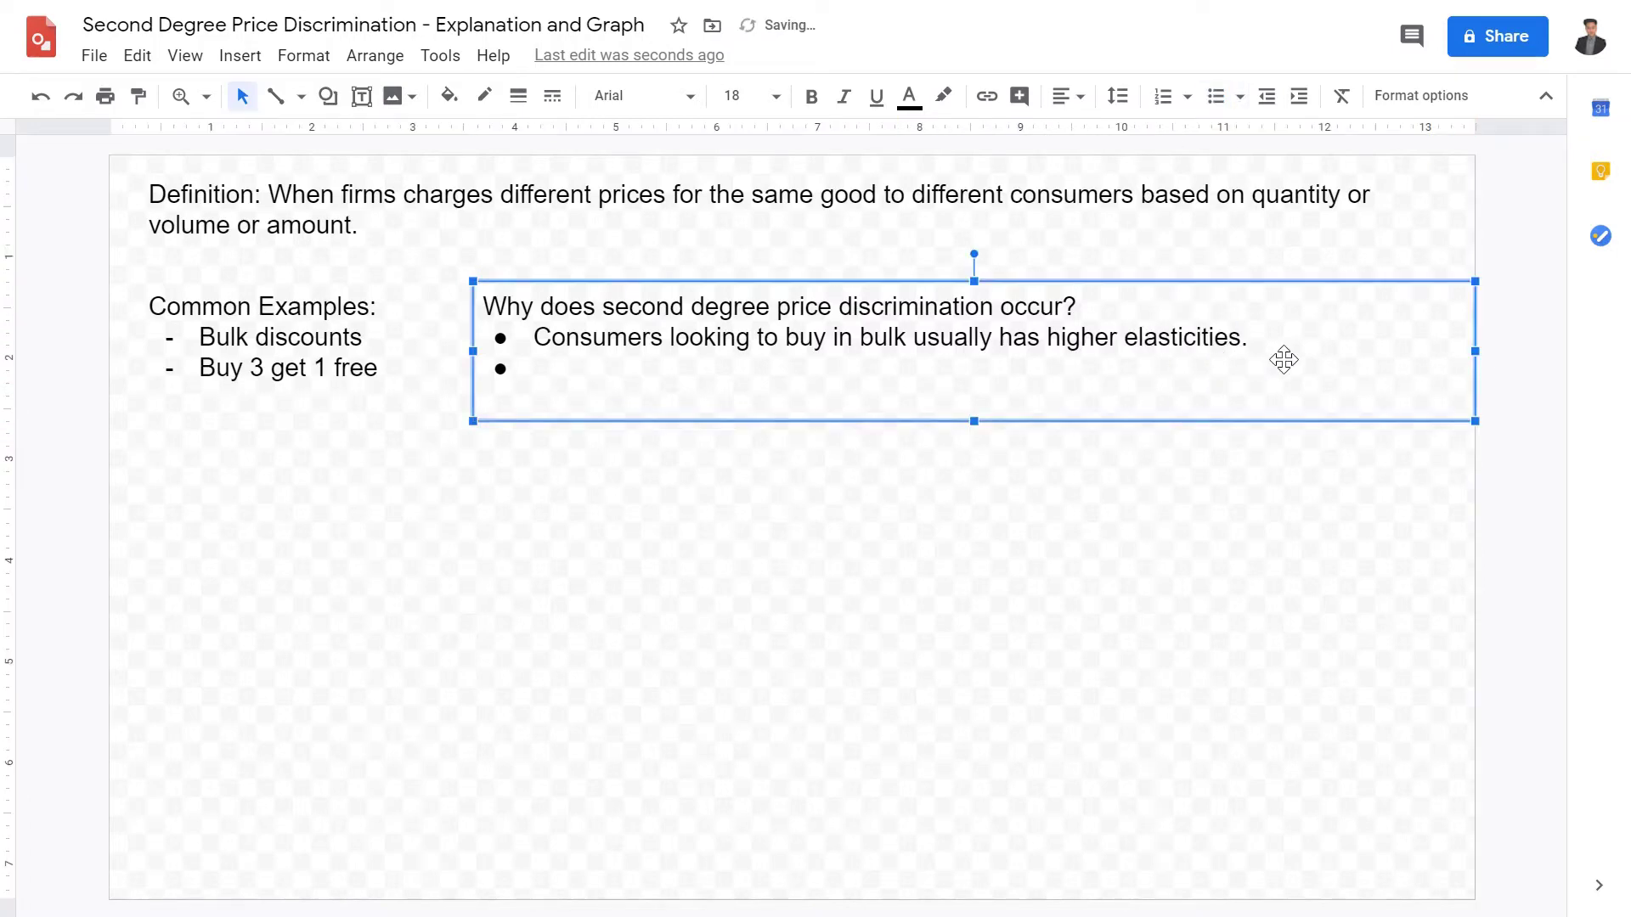
Type a 'Professional/business vs domestic consumers' second bullet, then erase it.
left_click(1269, 388)
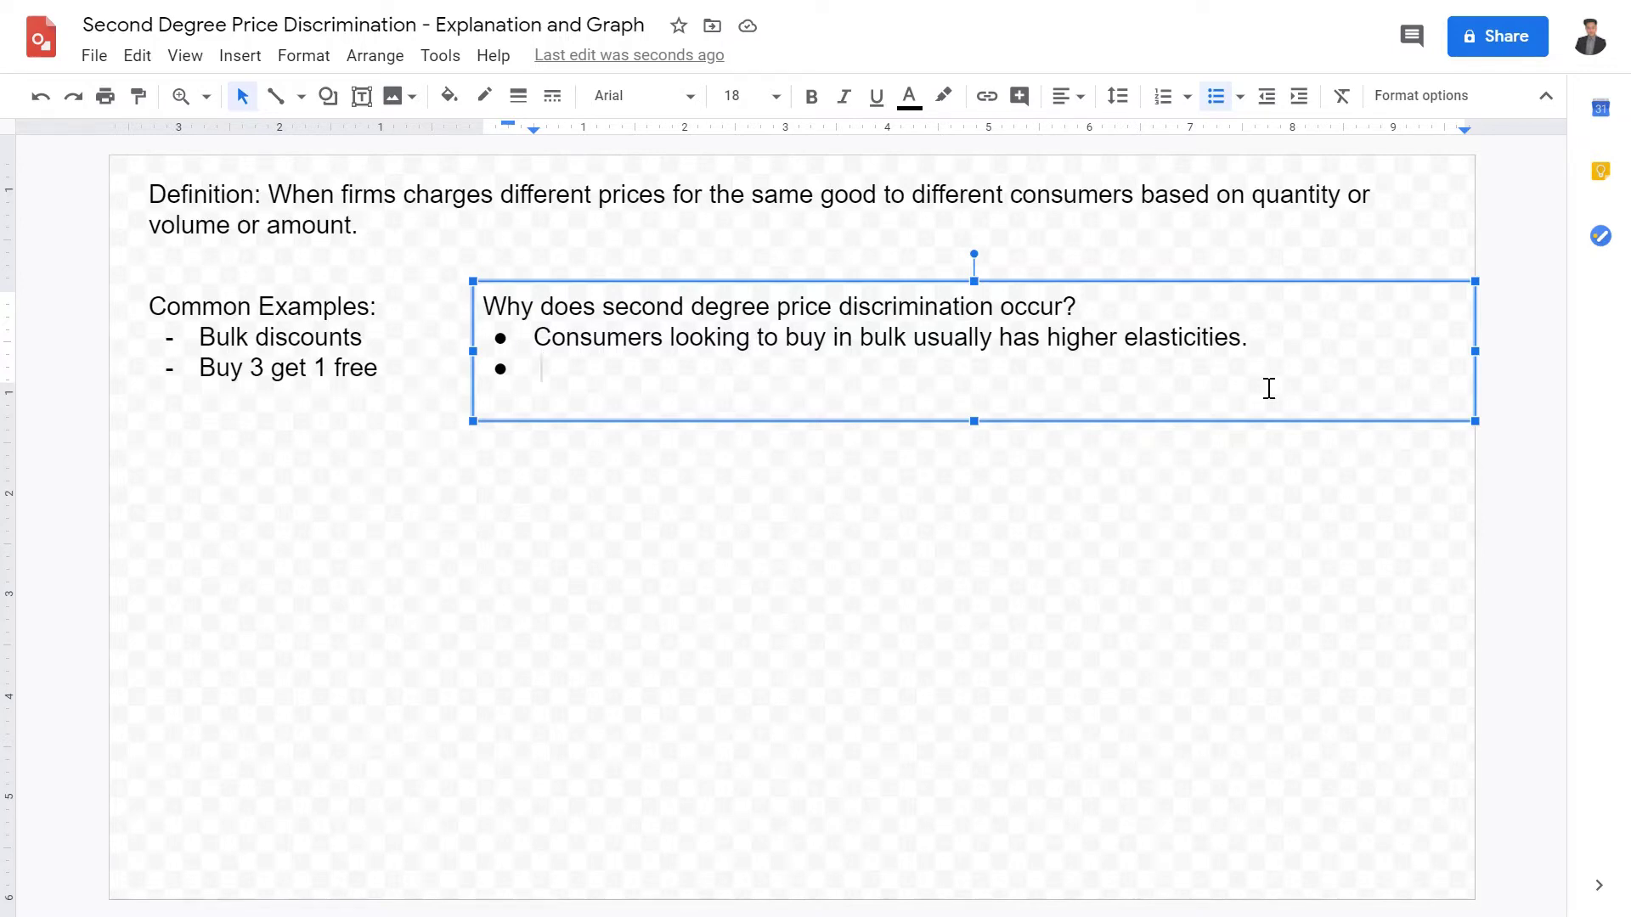
type("Profes")
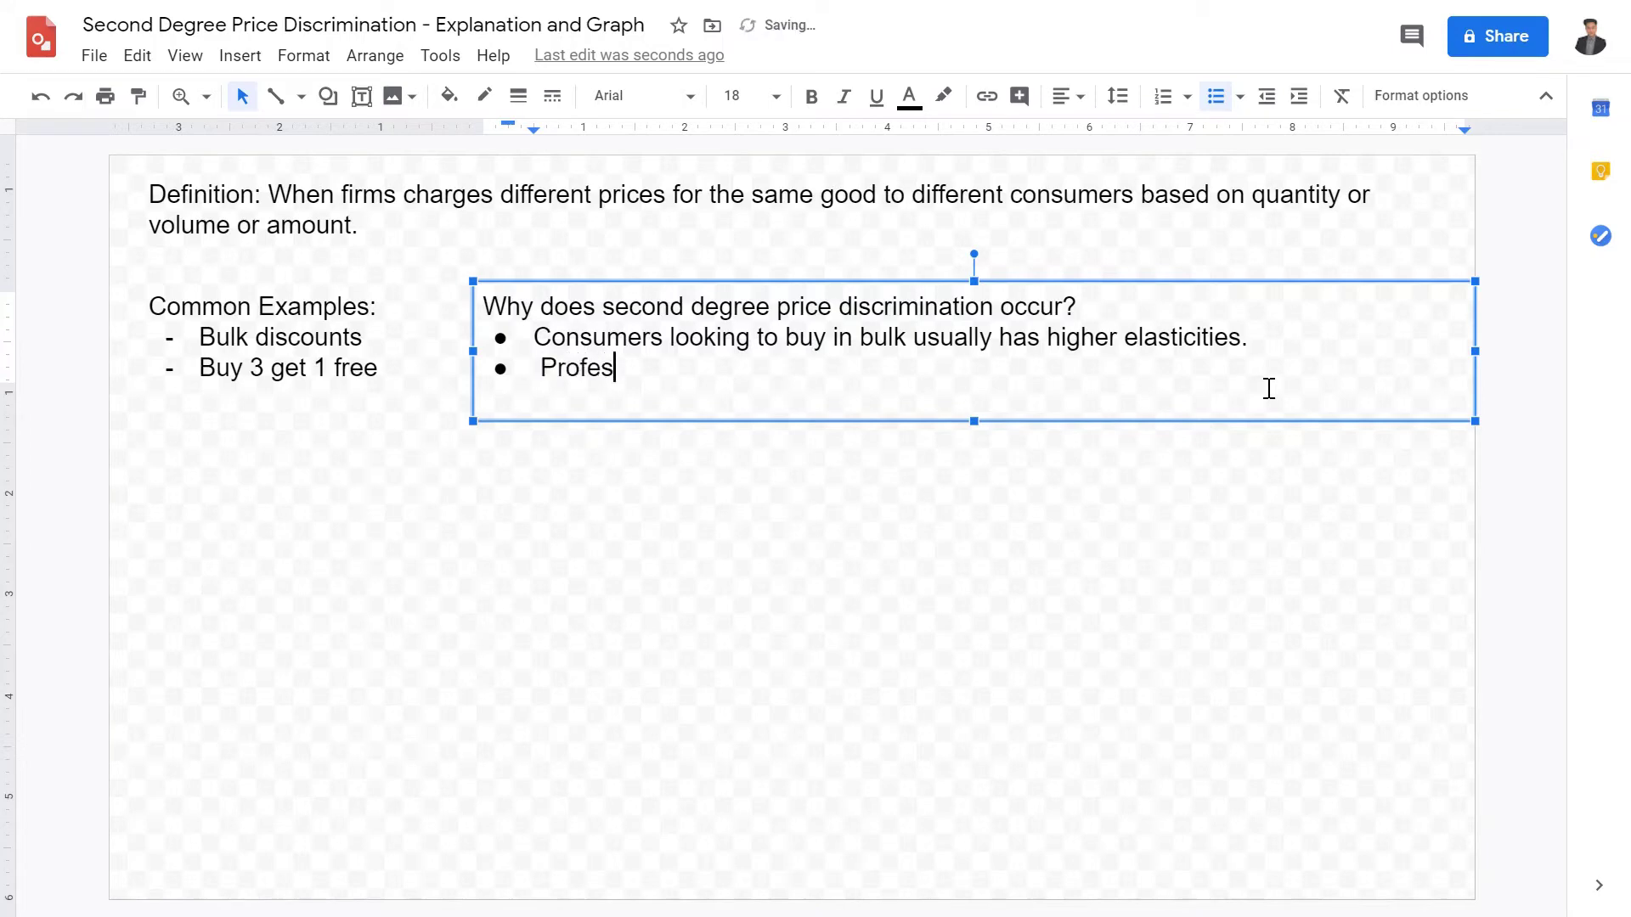
type("sional/business vs do")
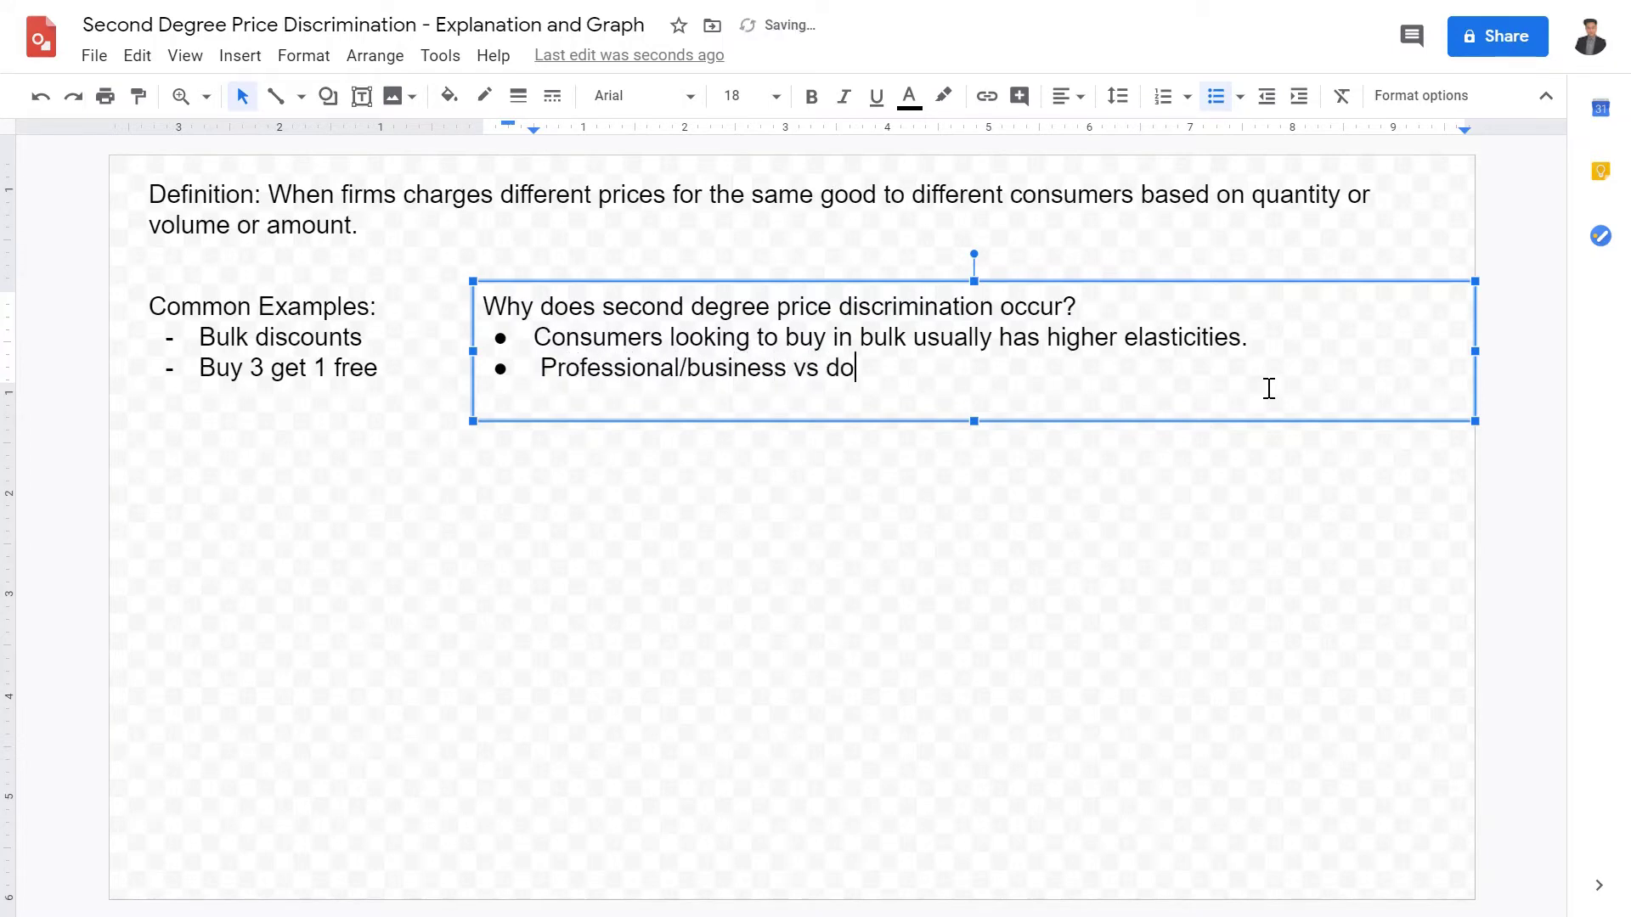
type("mestic consumers")
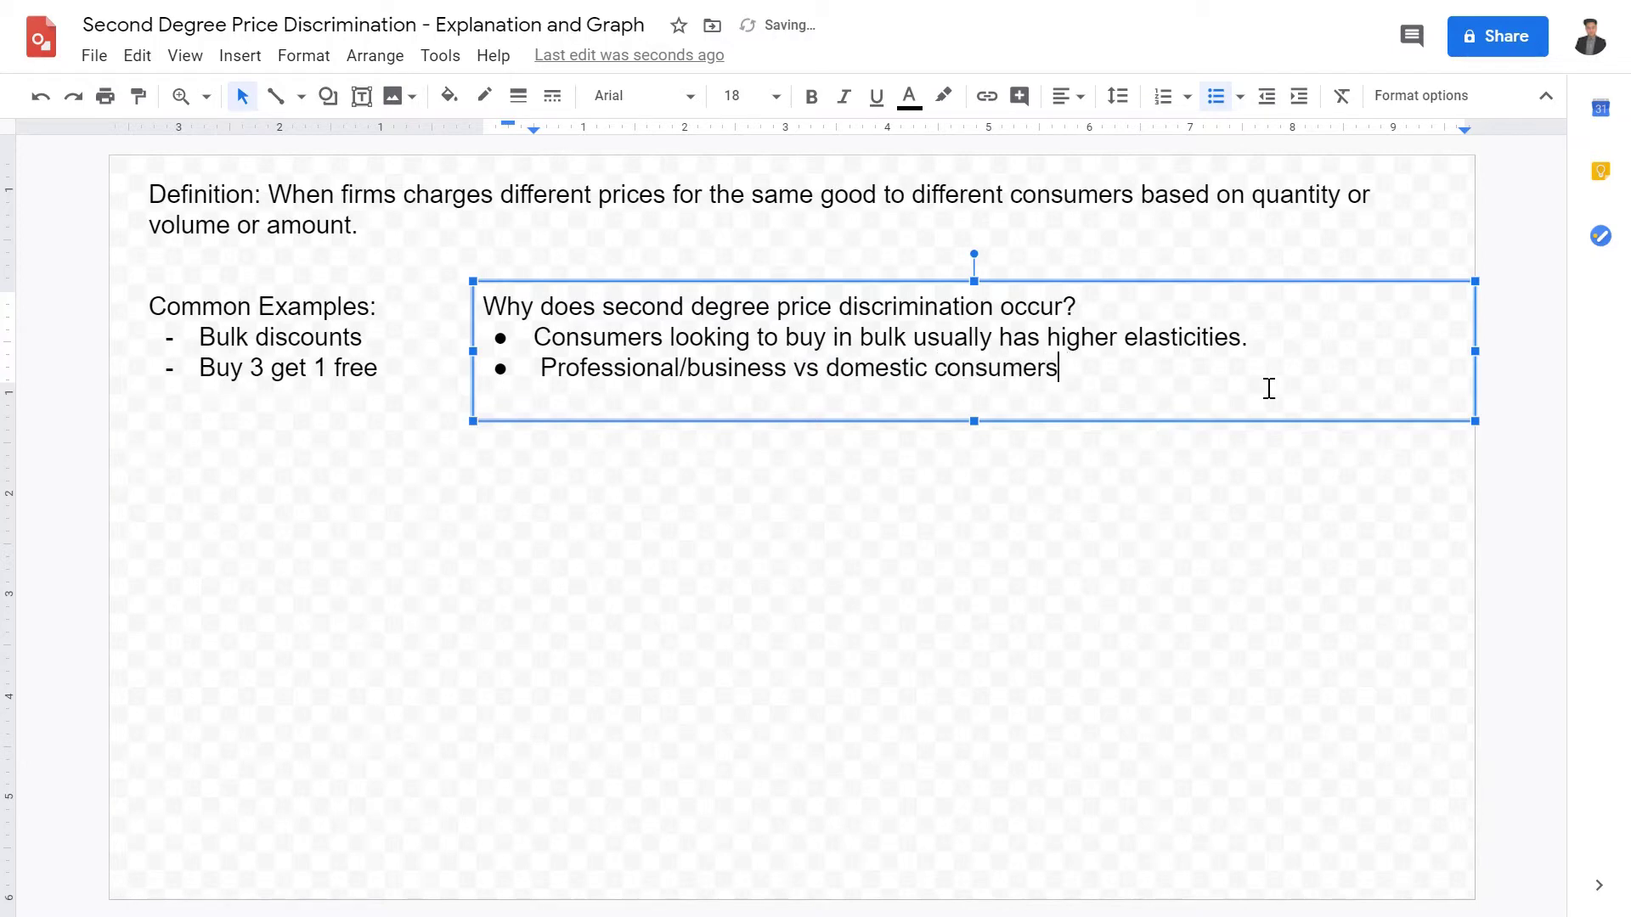
key("BackSpace")
key("BackSpace")
key("BackSpace")
key("BackSpace")
key("BackSpace")
key("BackSpace")
key("BackSpace")
key("BackSpace")
key("BackSpace")
key("BackSpace")
key("BackSpace")
key("BackSpace")
key("BackSpace")
key("BackSpace")
key("BackSpace")
key("BackSpace")
key("BackSpace")
key("BackSpace")
key("BackSpace")
key("BackSpace")
key("BackSpace")
key("BackSpace")
key("BackSpace")
key("BackSpace")
key("BackSpace")
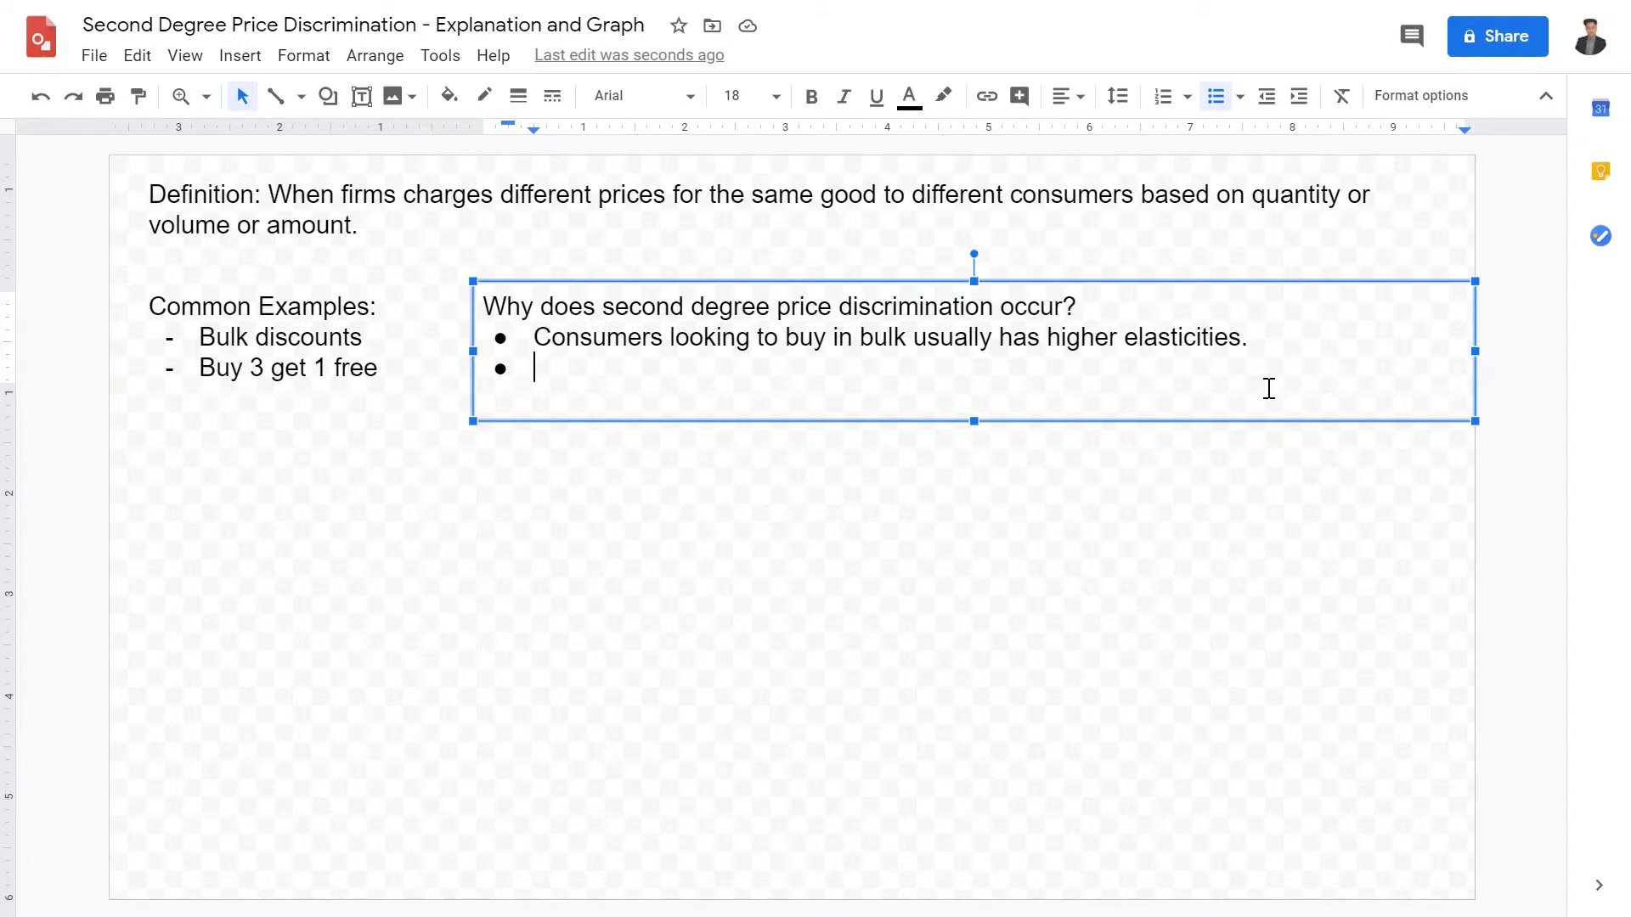
Write the second bullet: 'Consumers looking to buy in lower quantities usually have lower elasticities.'.
type("Consumers loking ")
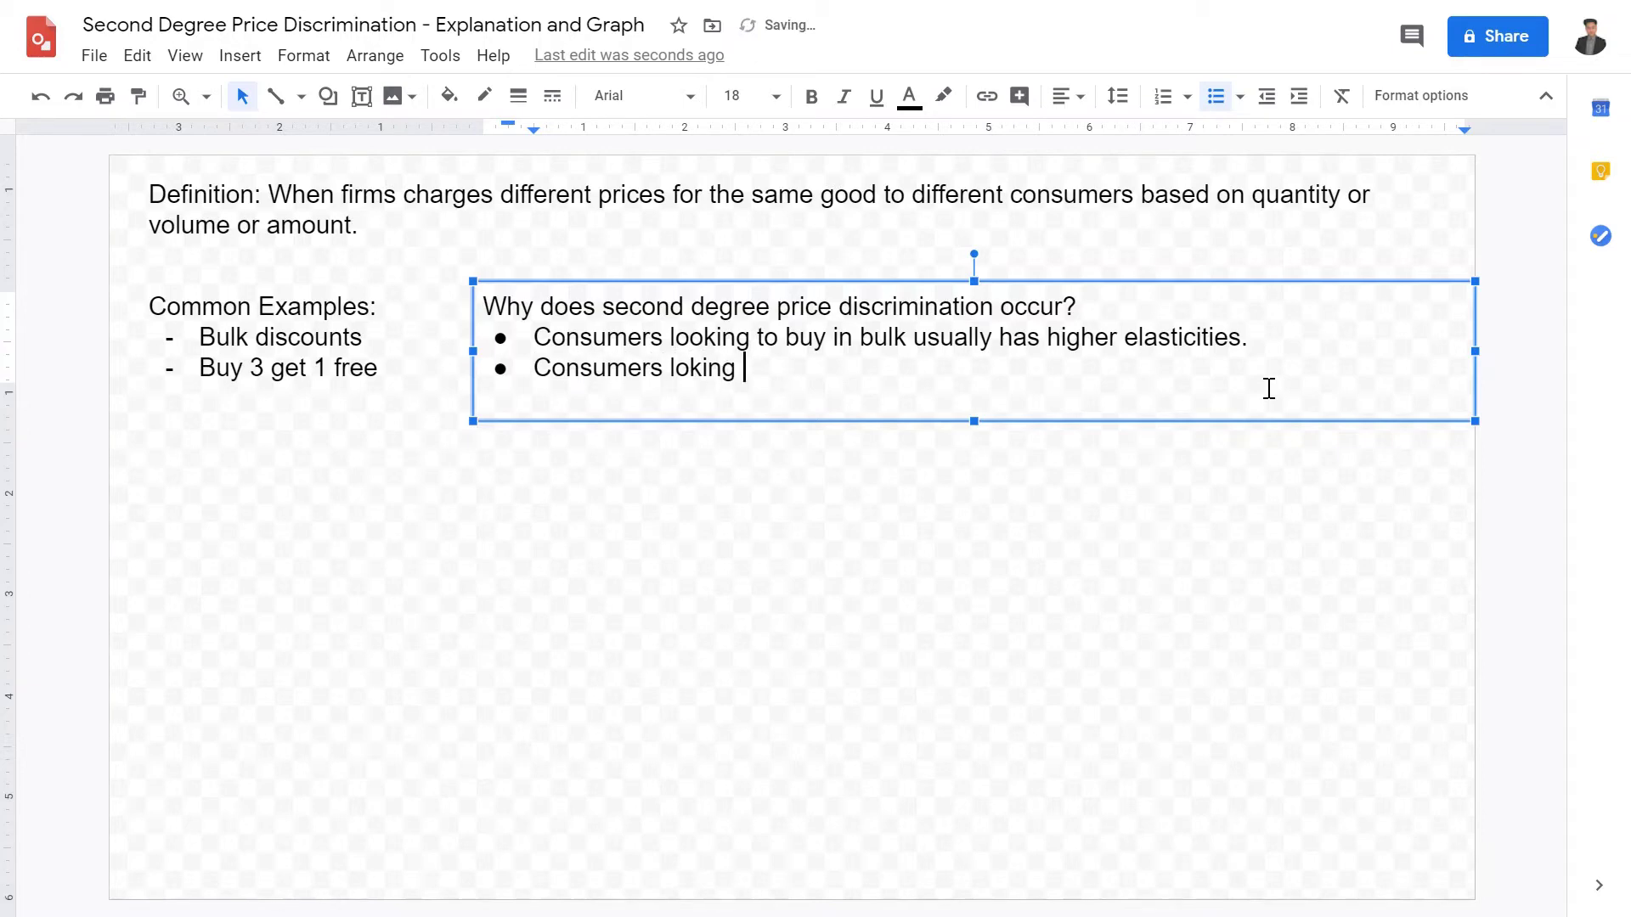
type("to buy at")
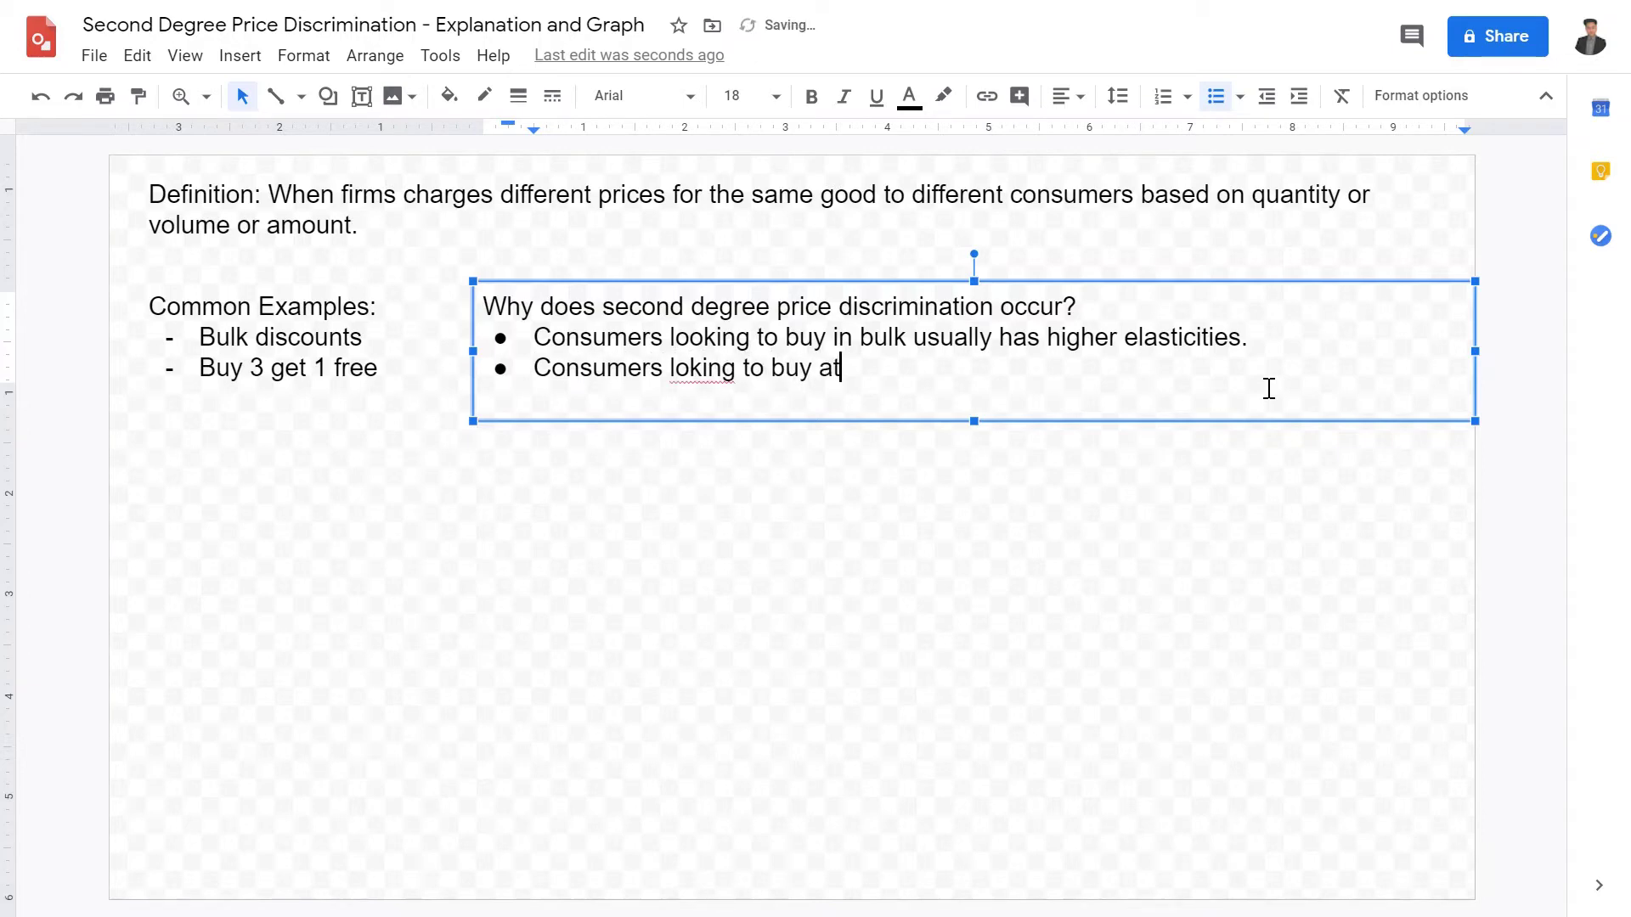
key("BackSpace")
key("BackSpace")
key("BackSpace")
key("BackSpace")
key("BackSpace")
key("BackSpace")
key("BackSpace")
key("BackSpace")
key("BackSpace")
key("BackSpace")
key("BackSpace")
key("BackSpace")
type("o")
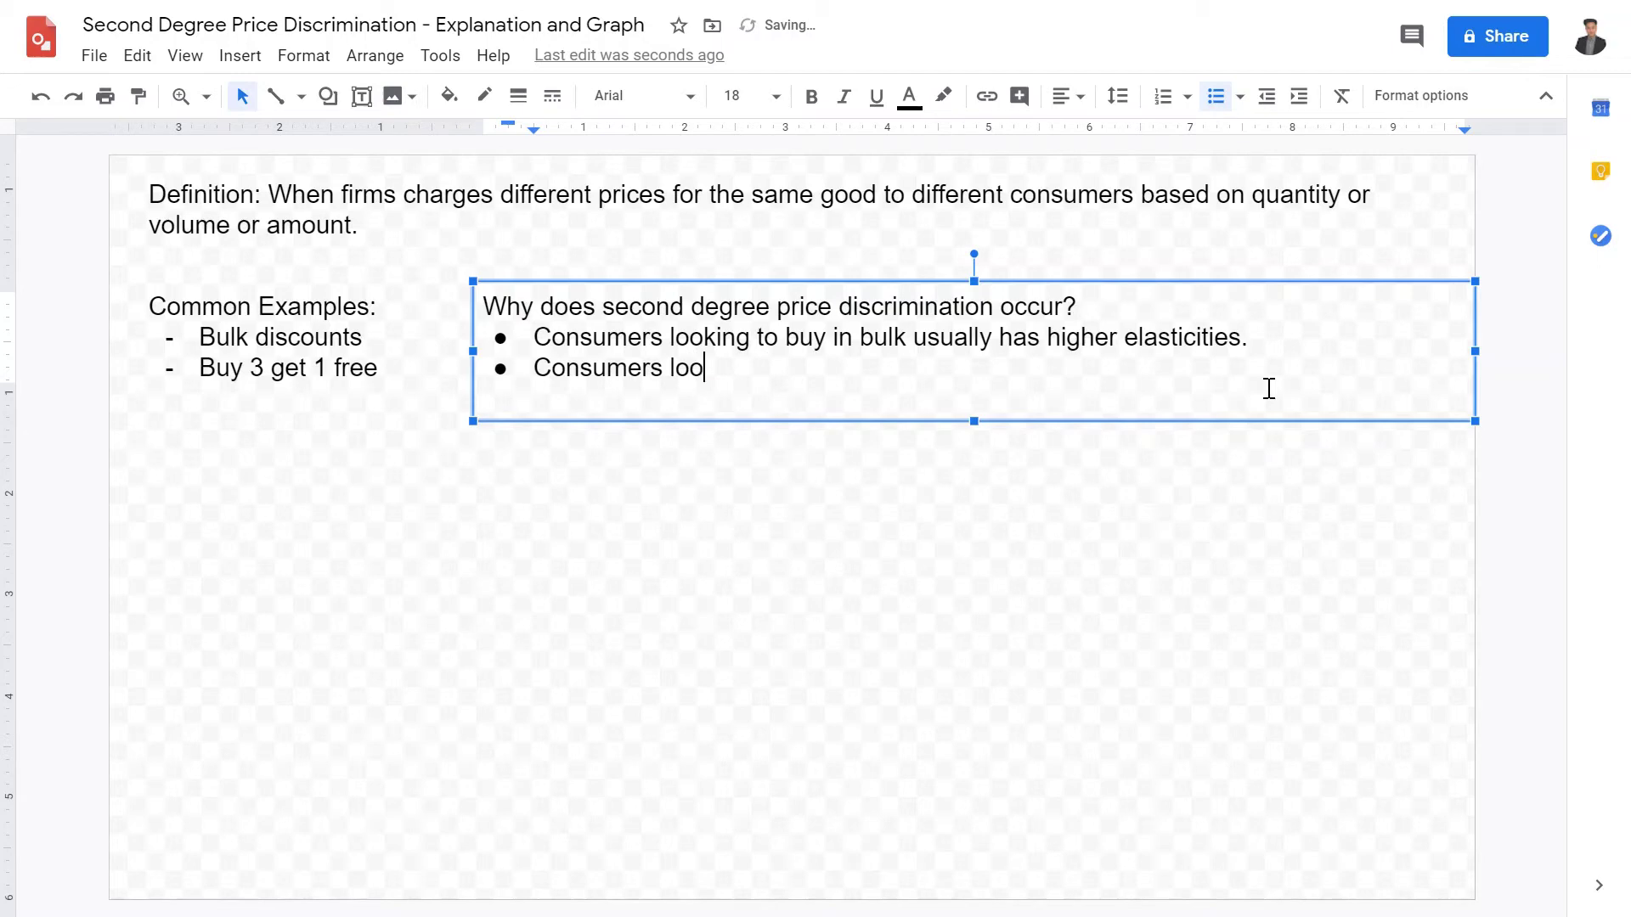
type("king to buy in ")
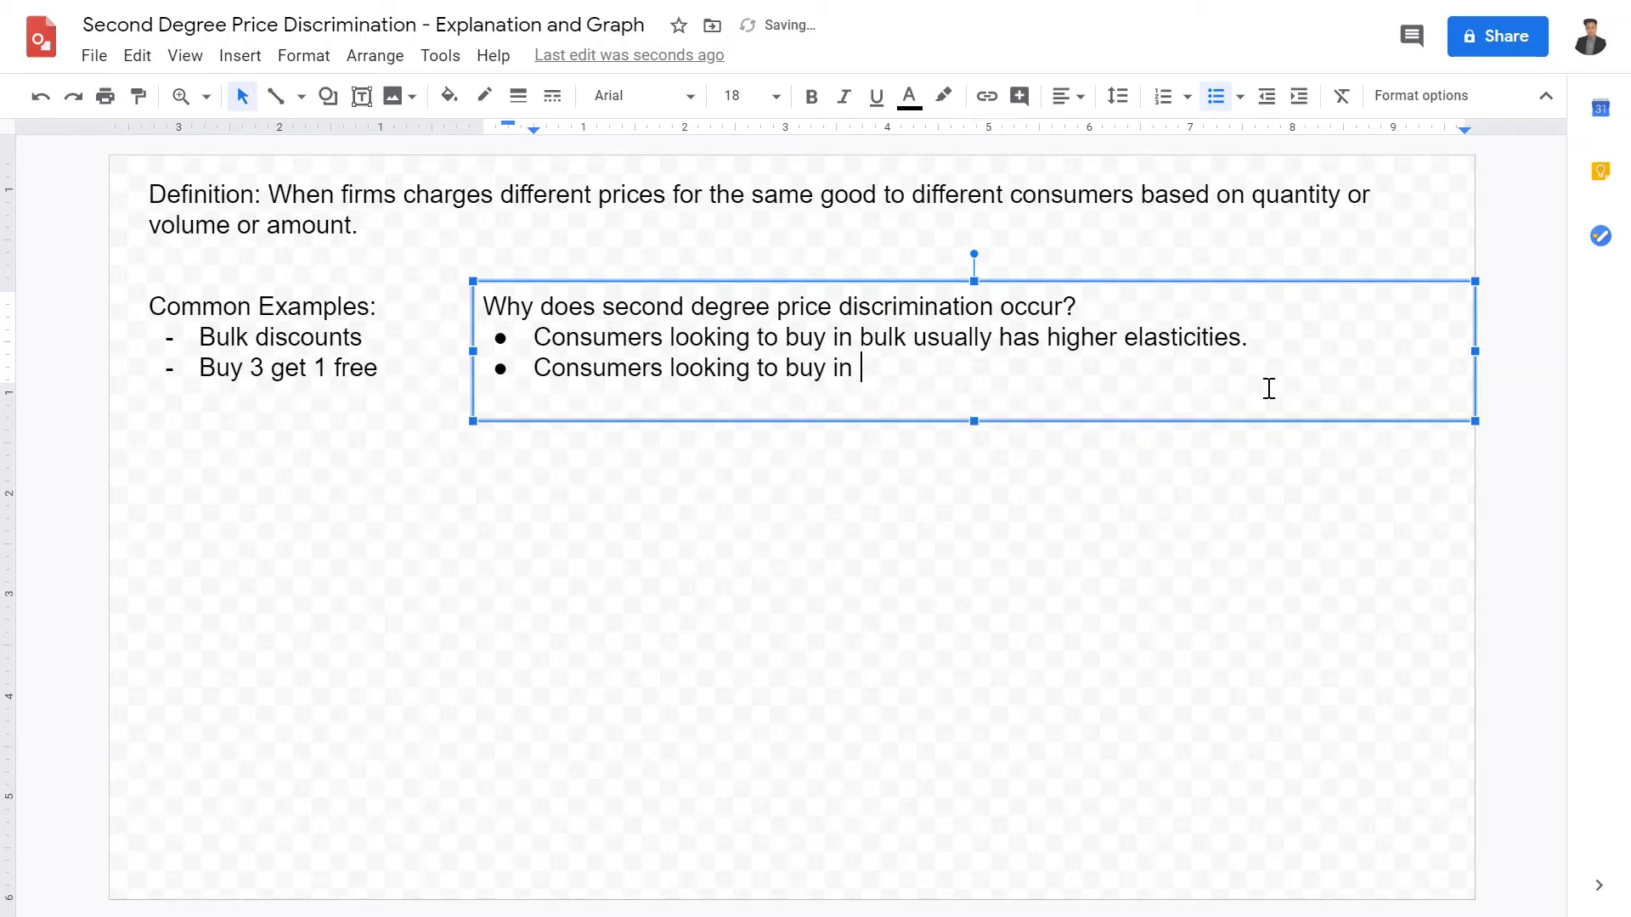
type("lower quantities")
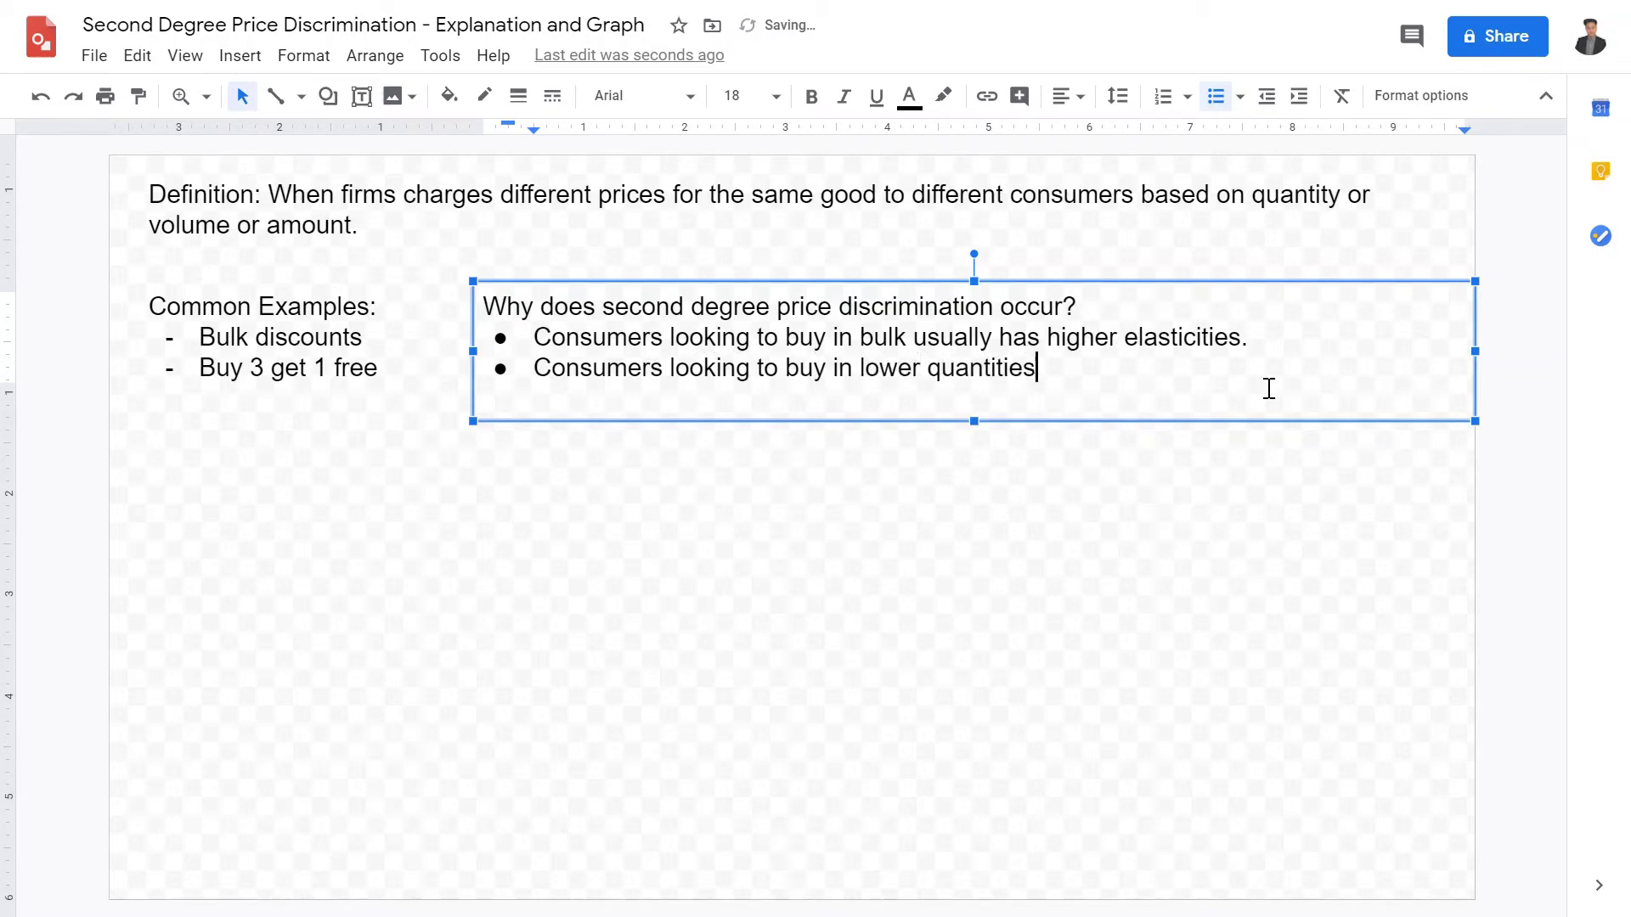
type(" h")
key("BackSpace")
type("usla")
key("BackSpace")
type("lly have h;")
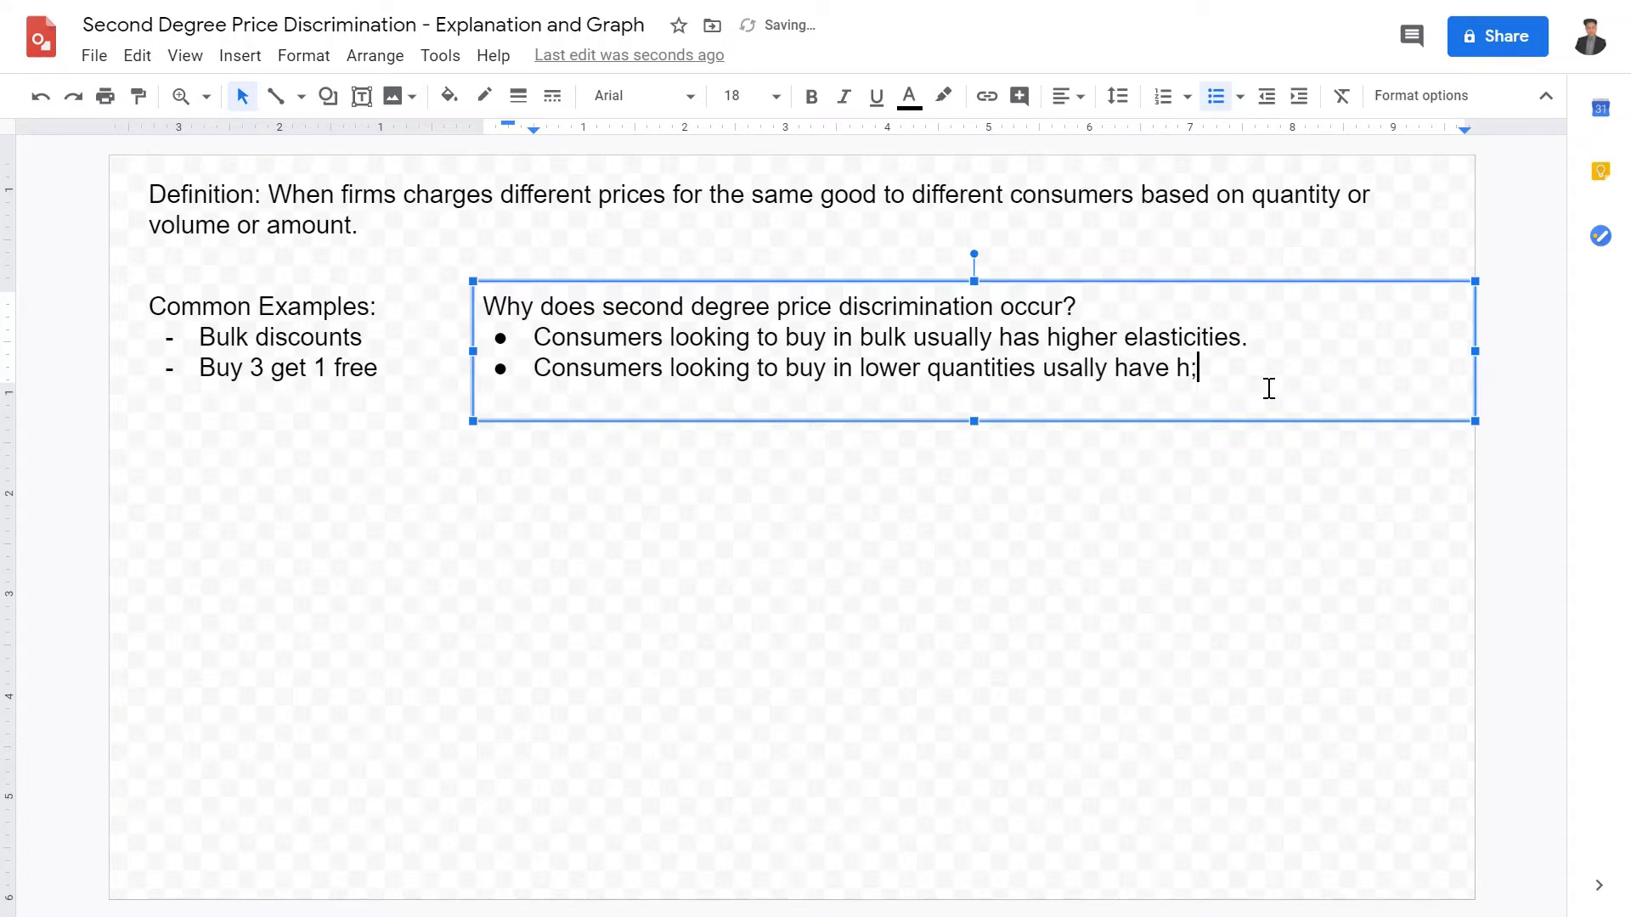
key("BackSpace")
key("BackSpace")
type("lower elastic")
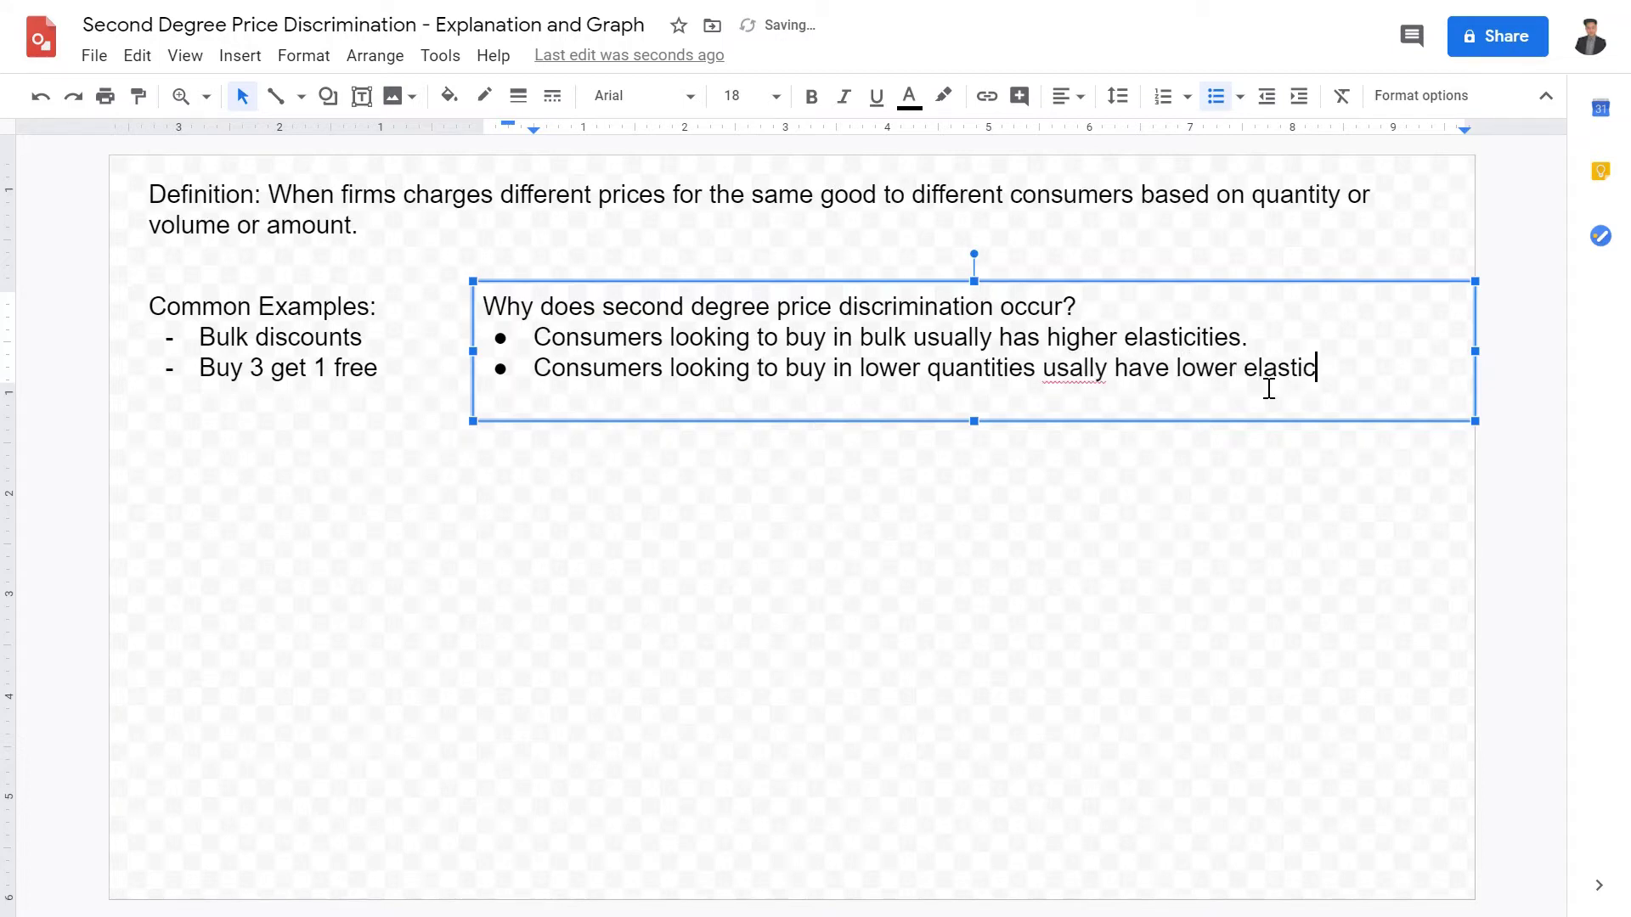
type("itei")
key("BackSpace")
key("BackSpace")
type("ies.")
Correct 'usally' to 'usually' via spelling suggestions and check all three text boxes together.
right_click(1095, 392)
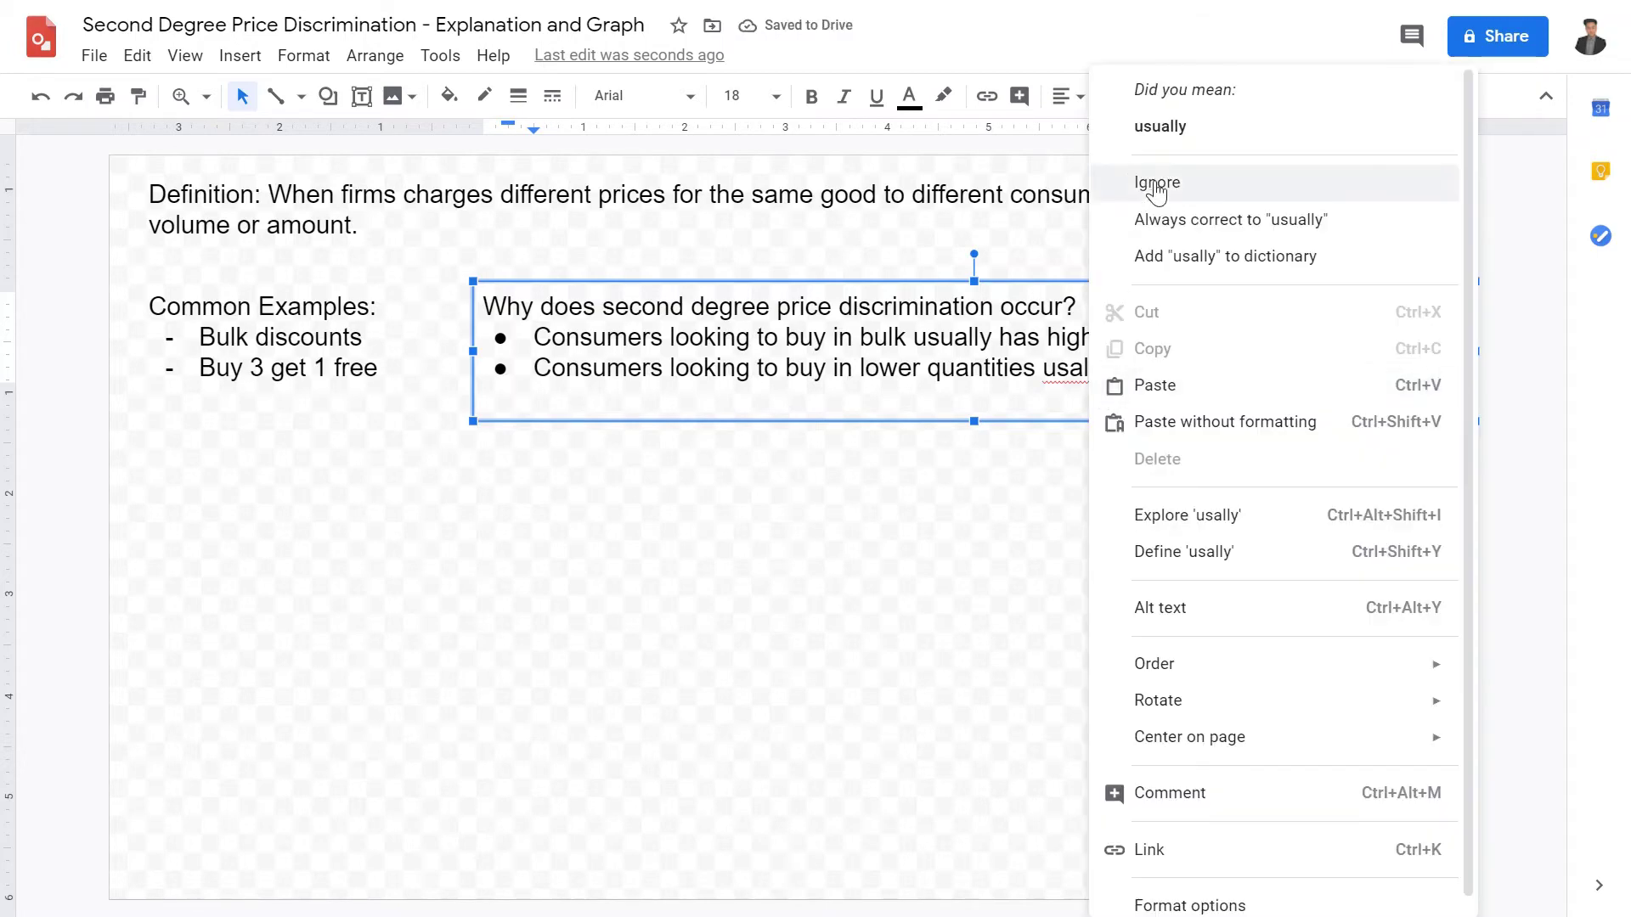
left_click(1147, 124)
left_click(1032, 548)
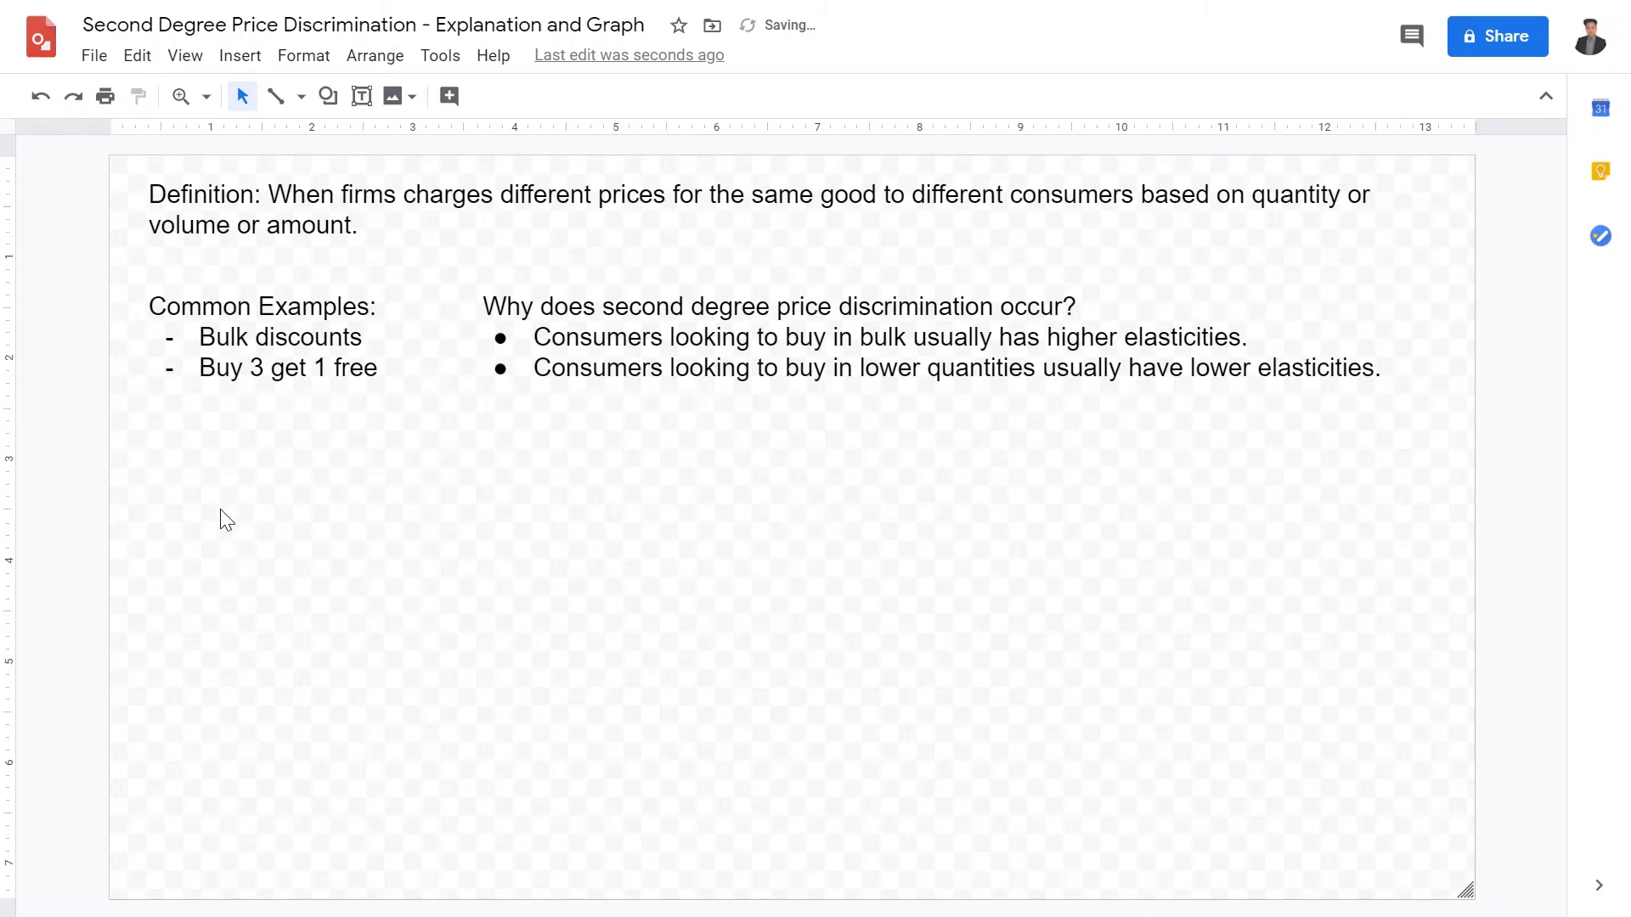
key("ctrl+a")
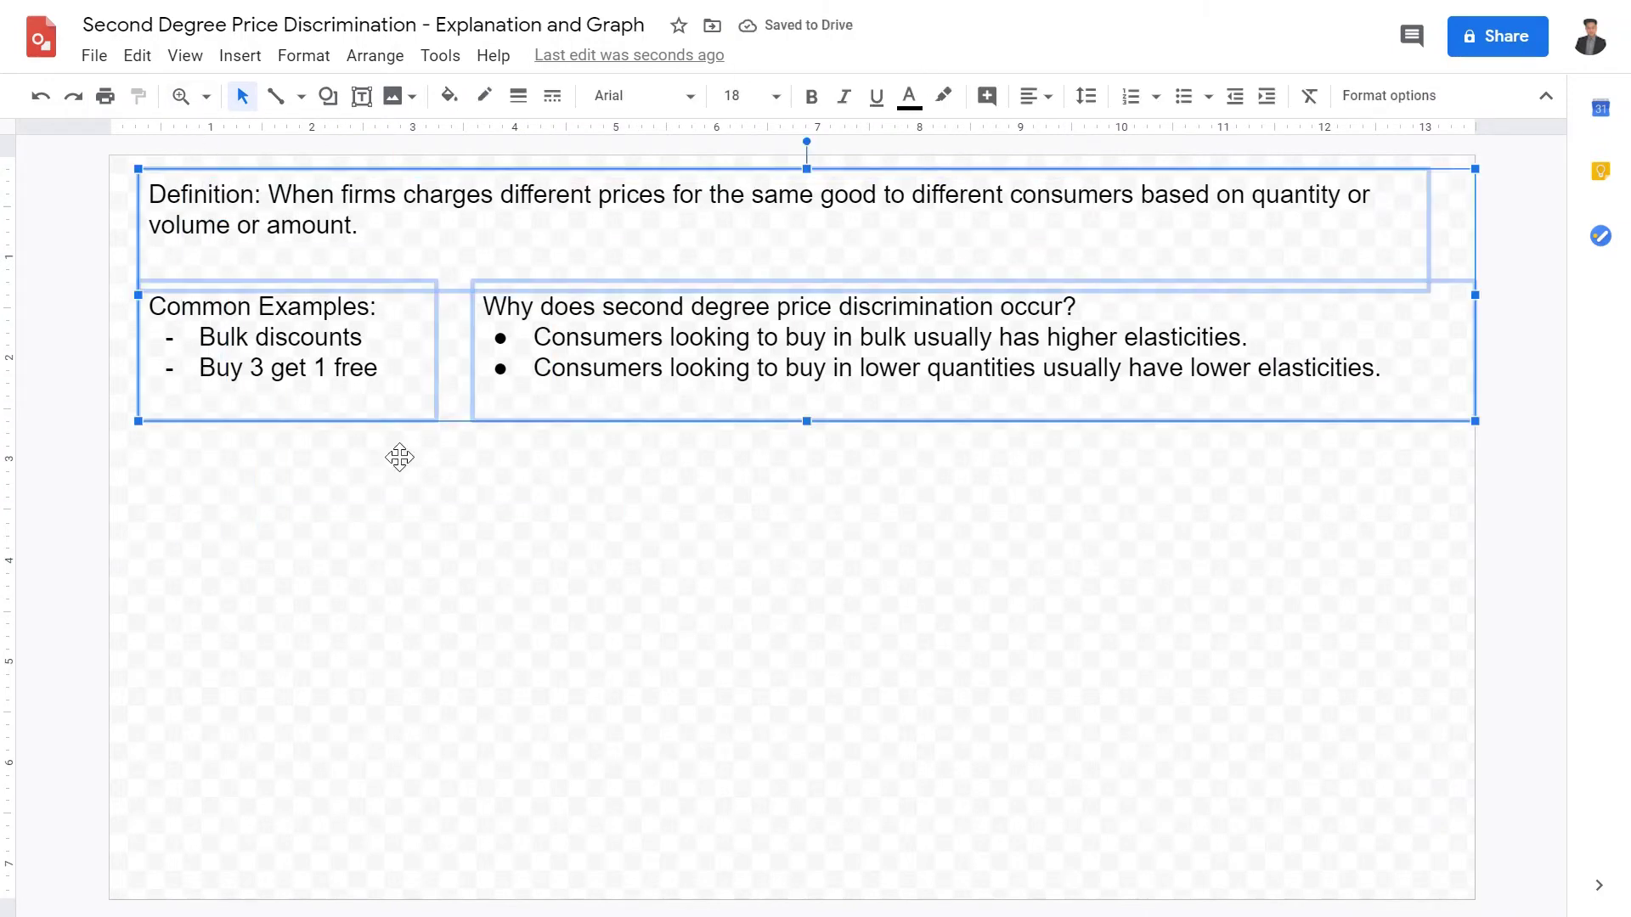
left_click(661, 625)
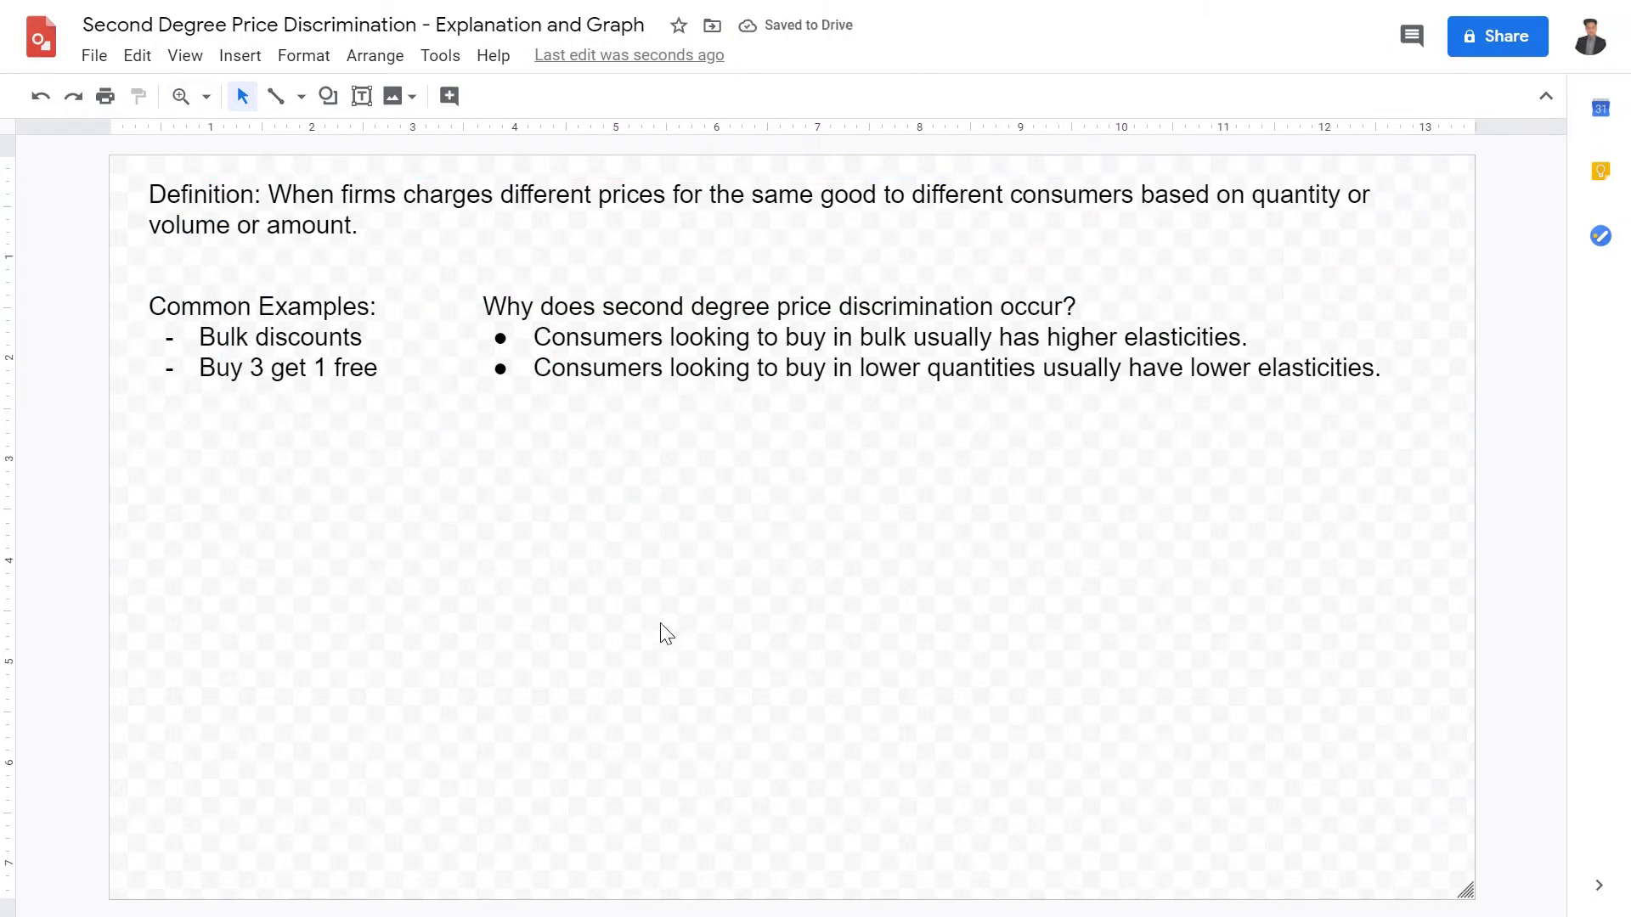
Draw the graph's vertical and horizontal axis lines below the text.
left_click(274, 97)
left_click_drag(426, 441, 1212, 858)
left_click(260, 528)
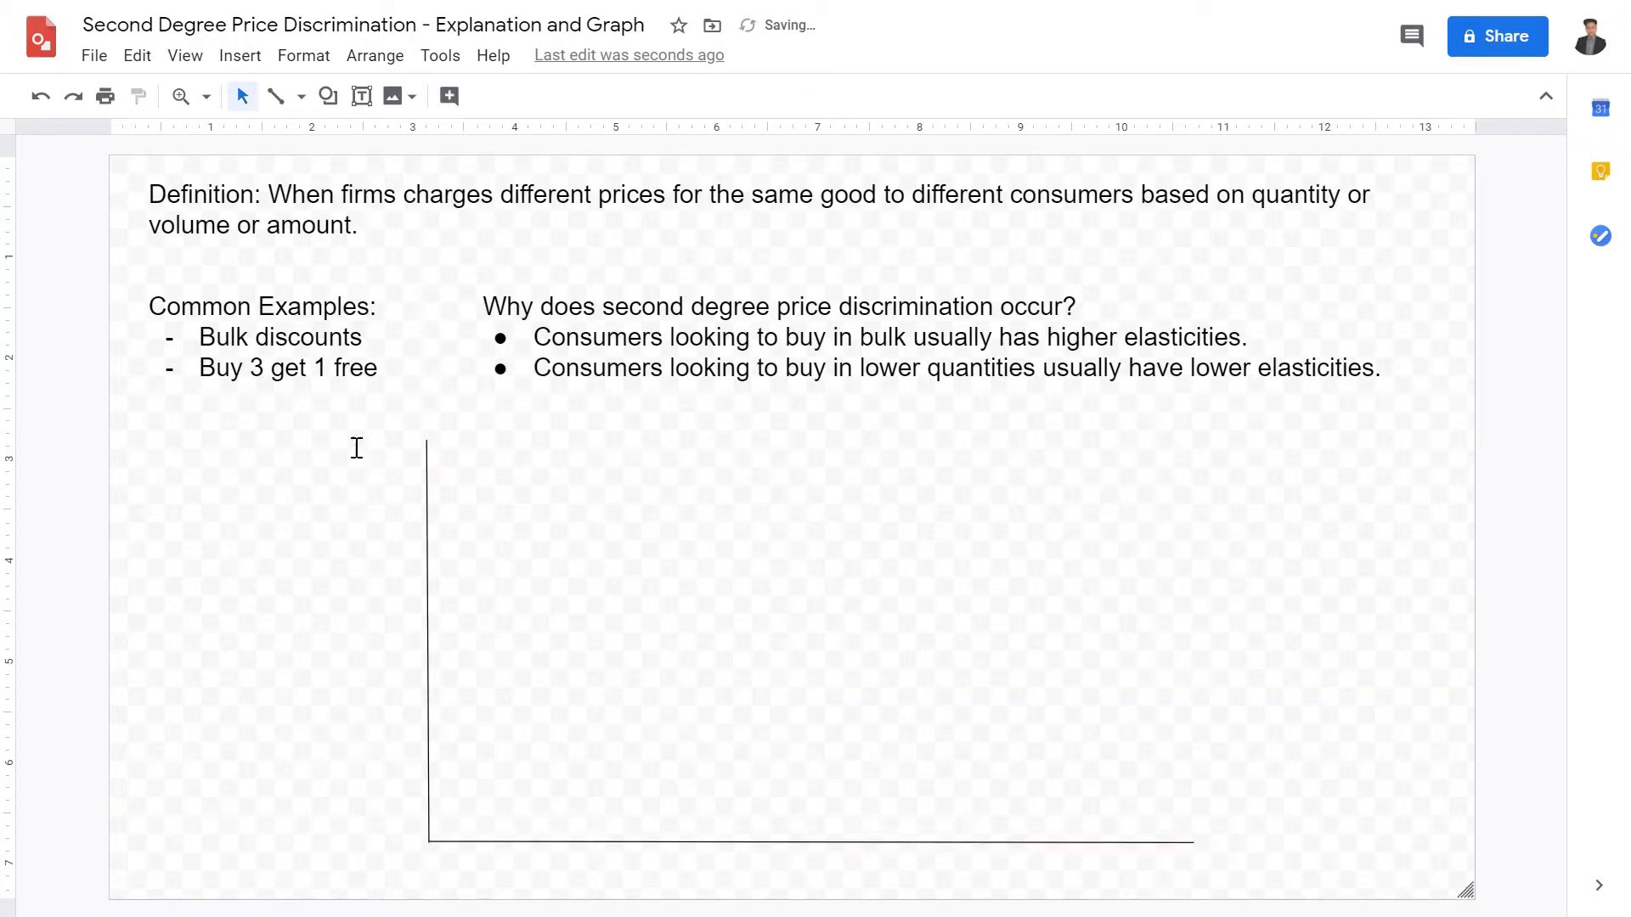
Set both axis lines to 3px line weight.
left_click_drag(360, 909, 1202, 409)
left_click(484, 96)
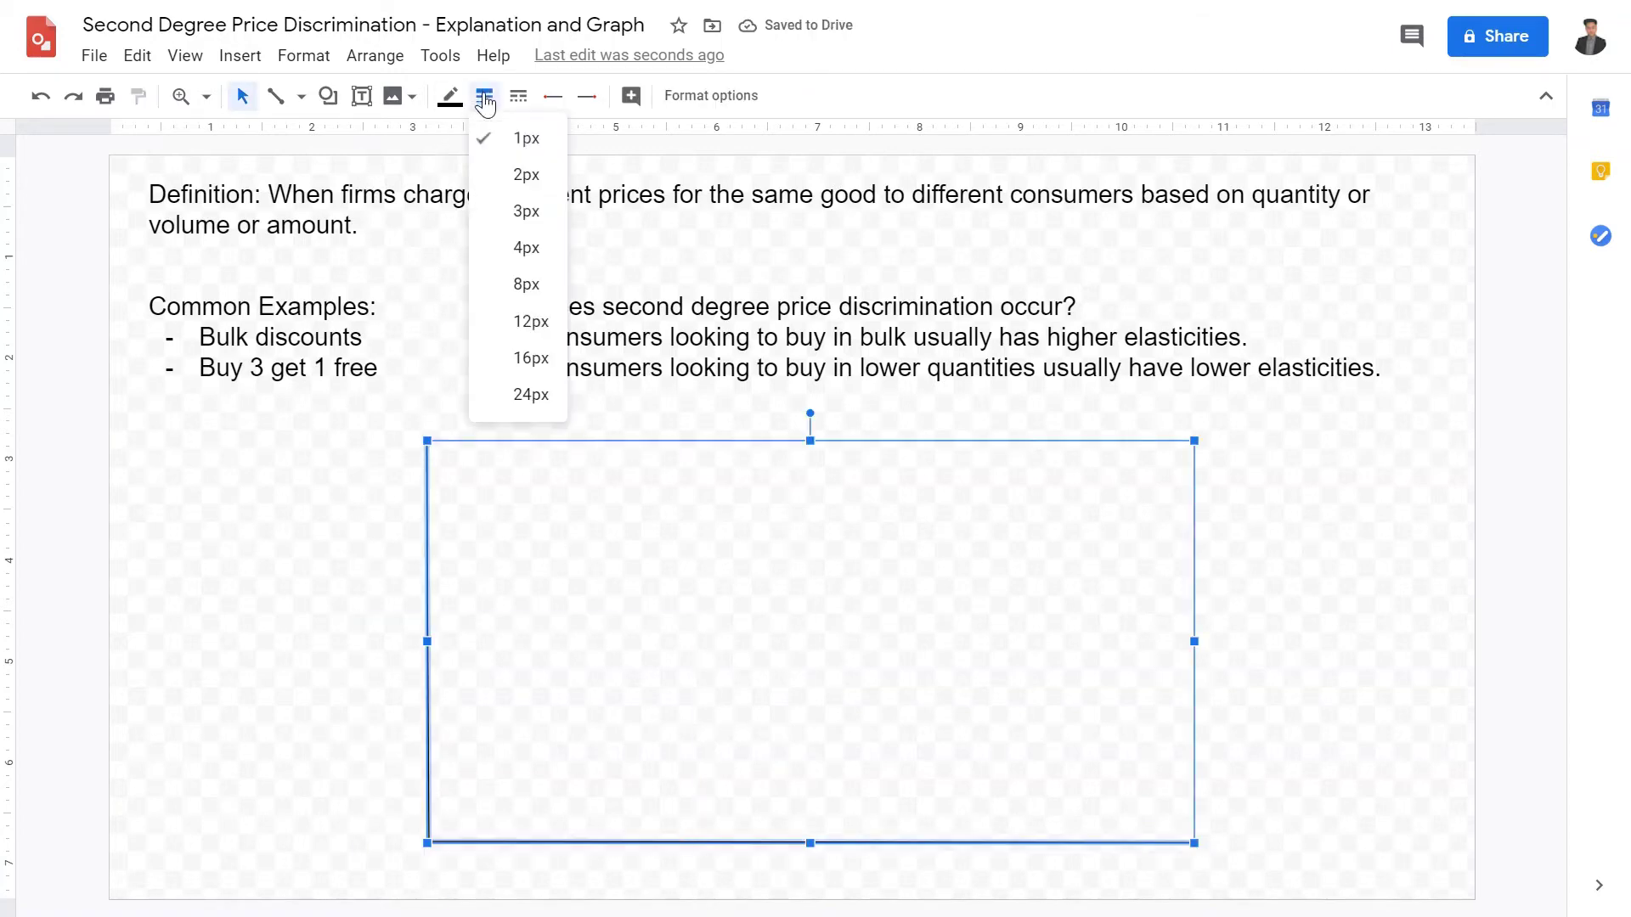
left_click(526, 213)
left_click(313, 659)
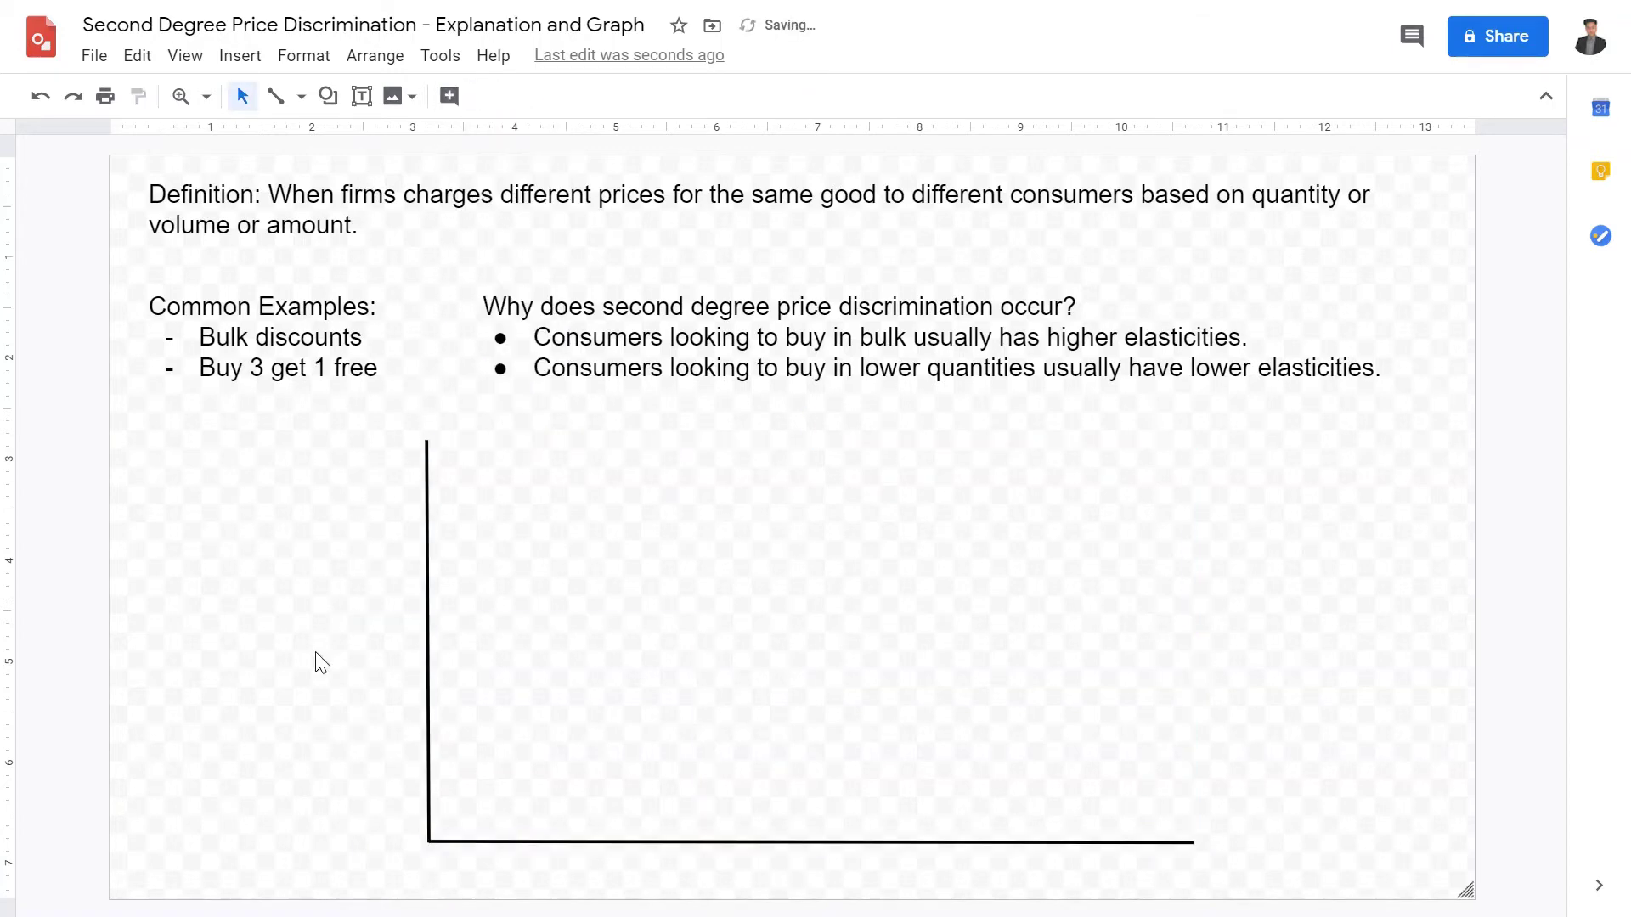
left_click(355, 99)
Label the vertical axis 'Price / Cost' and the horizontal axis end 'Quatit'.
left_click_drag(317, 484, 436, 526)
type("Price / ")
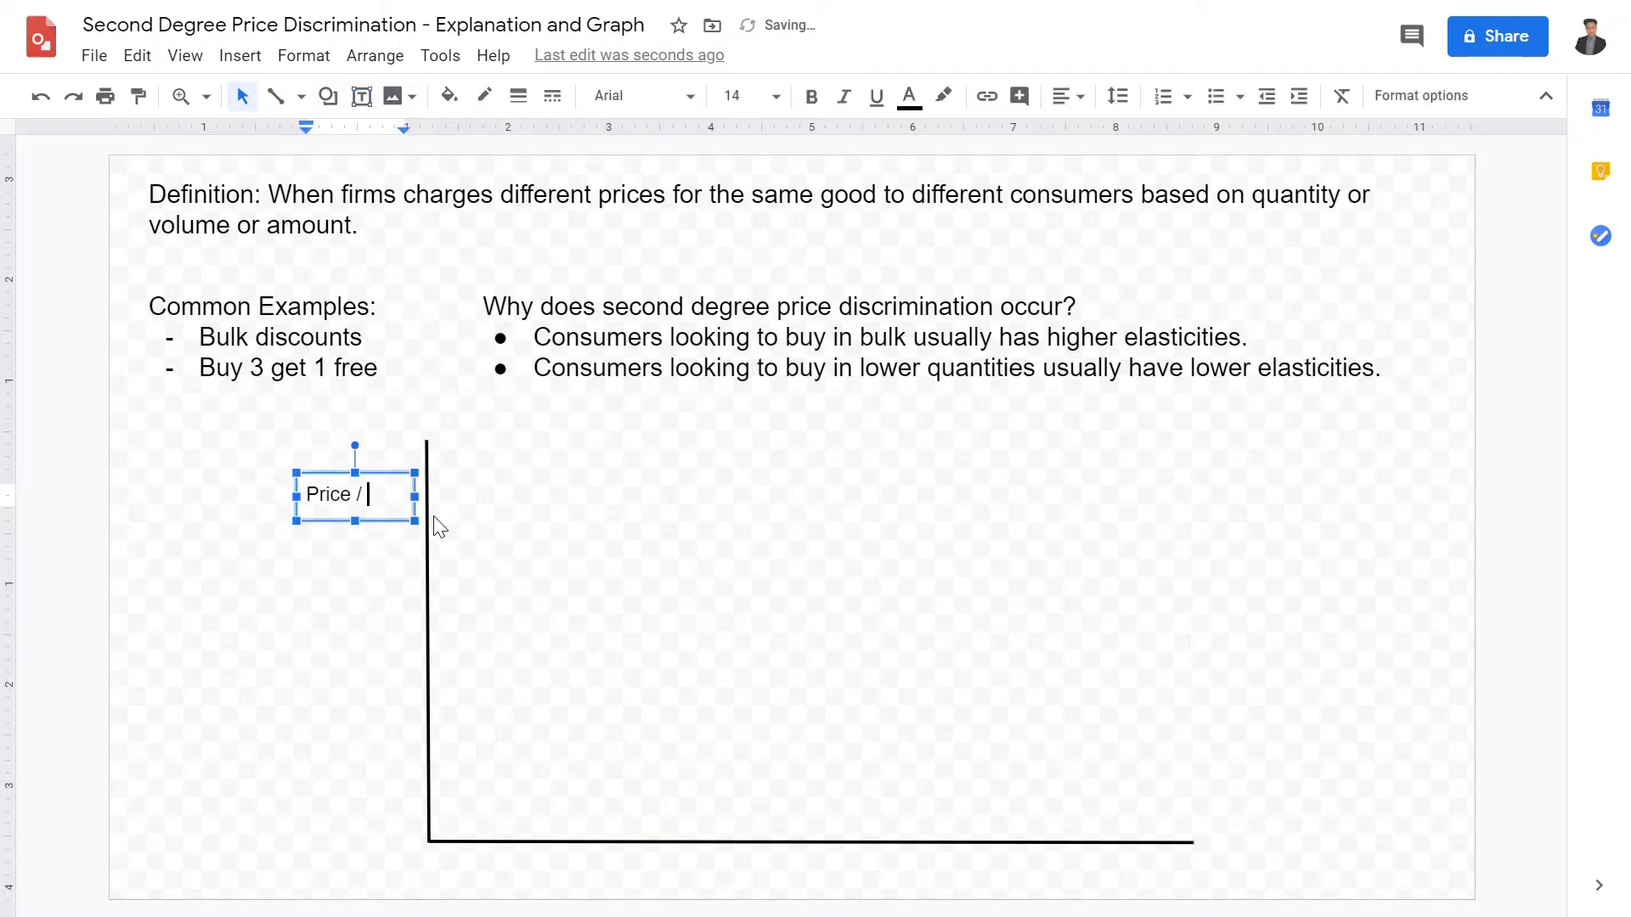
type("Cost")
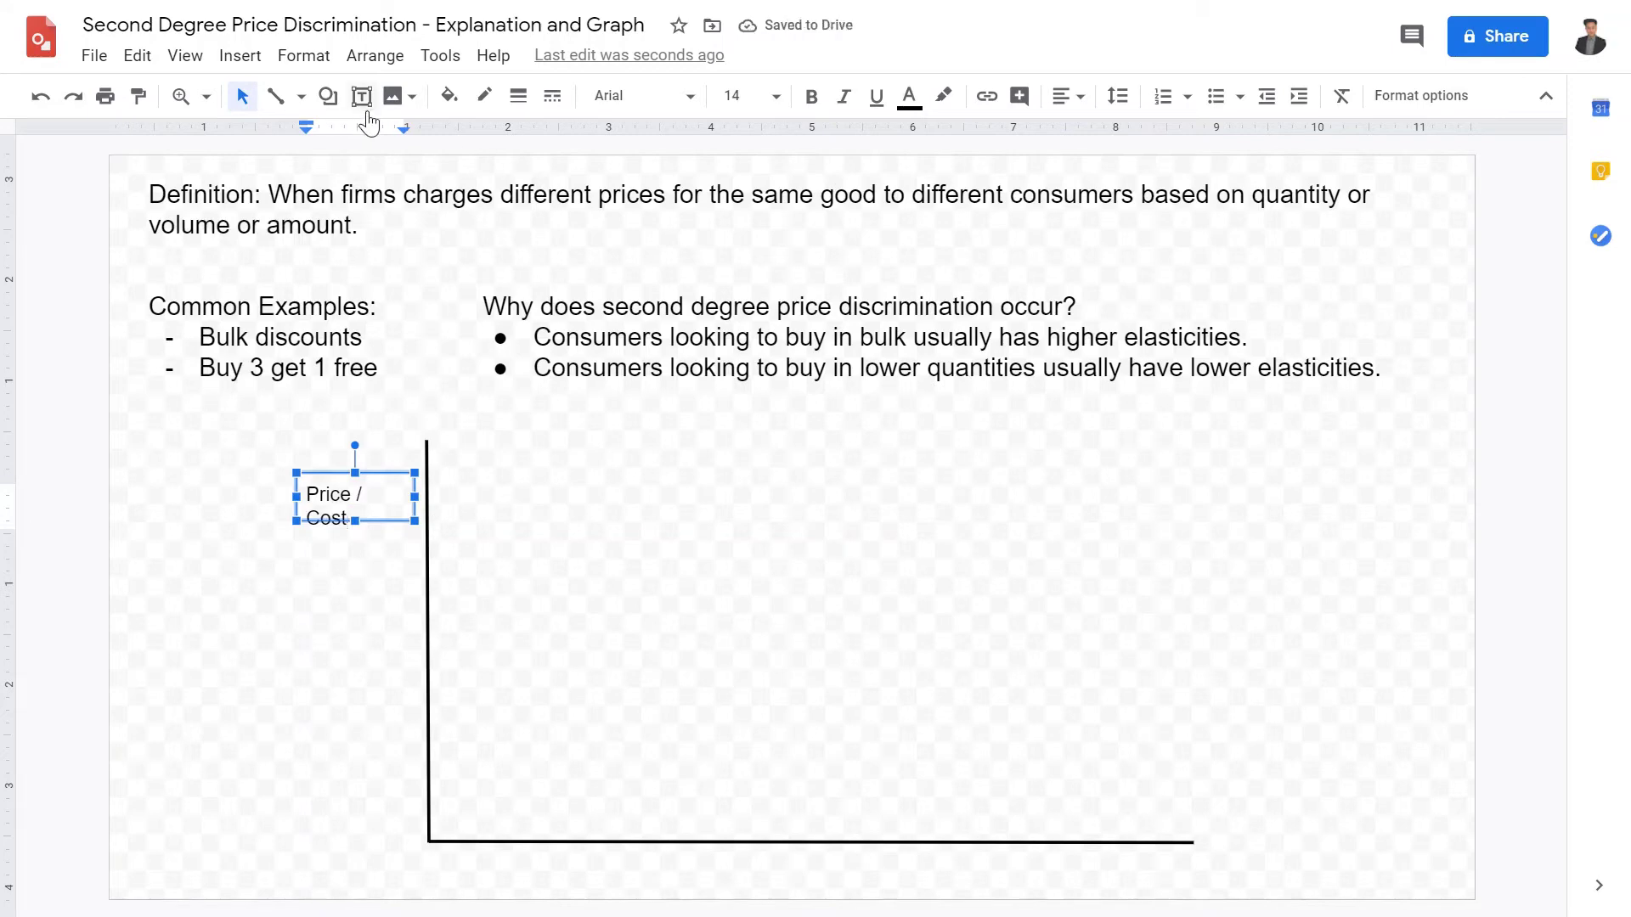
left_click(363, 100)
left_click_drag(1215, 831, 1352, 869)
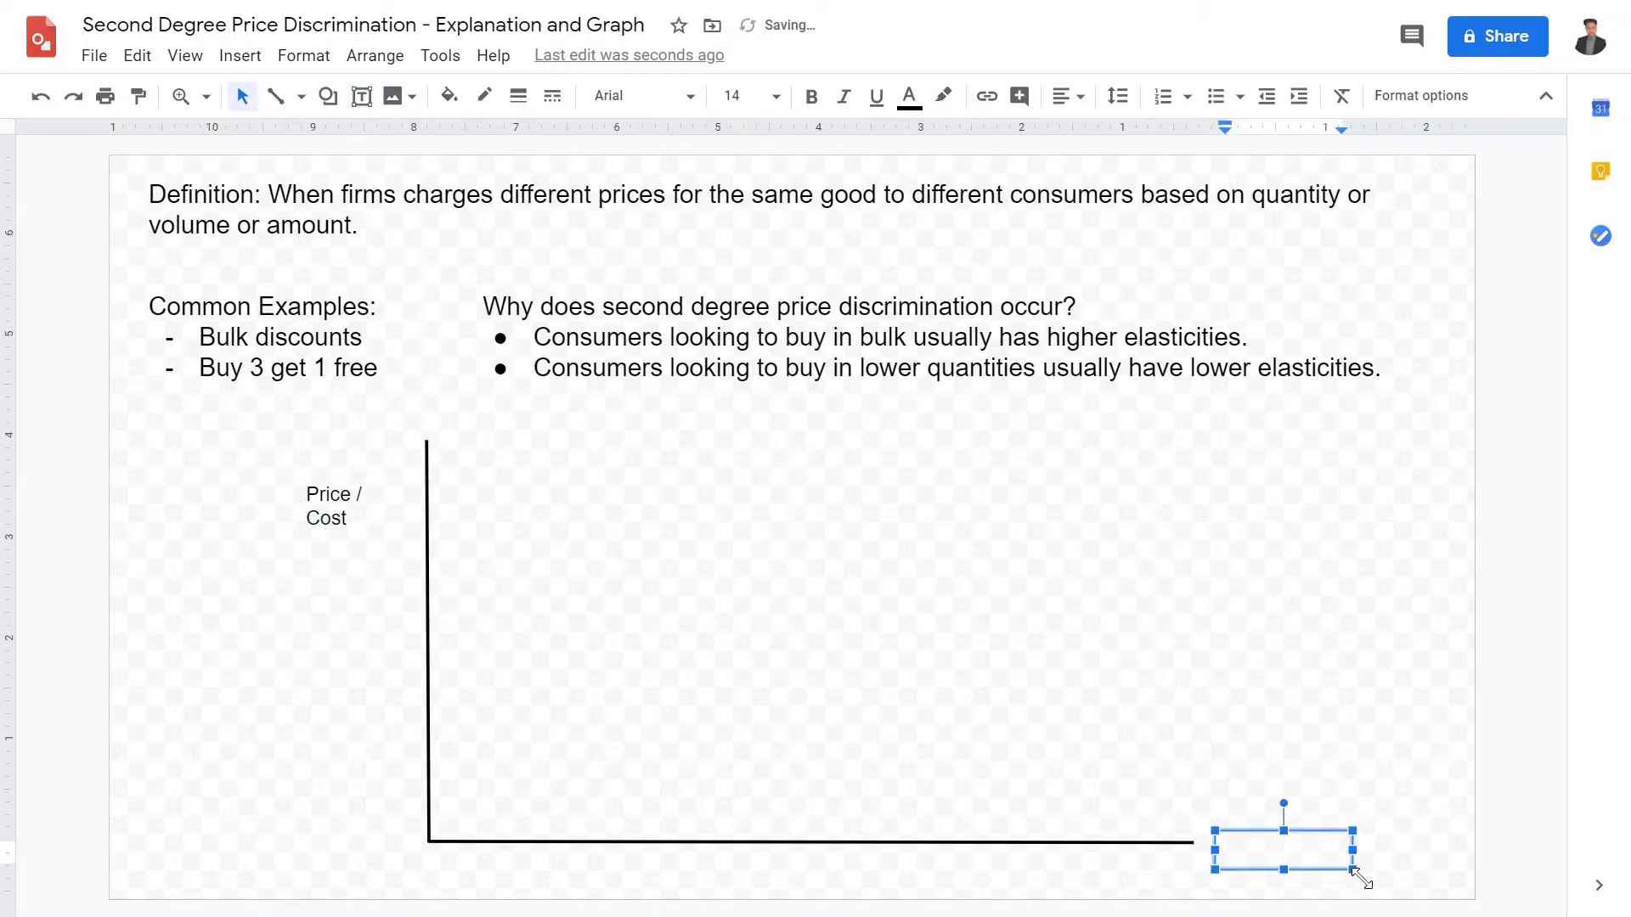
type("Quatity")
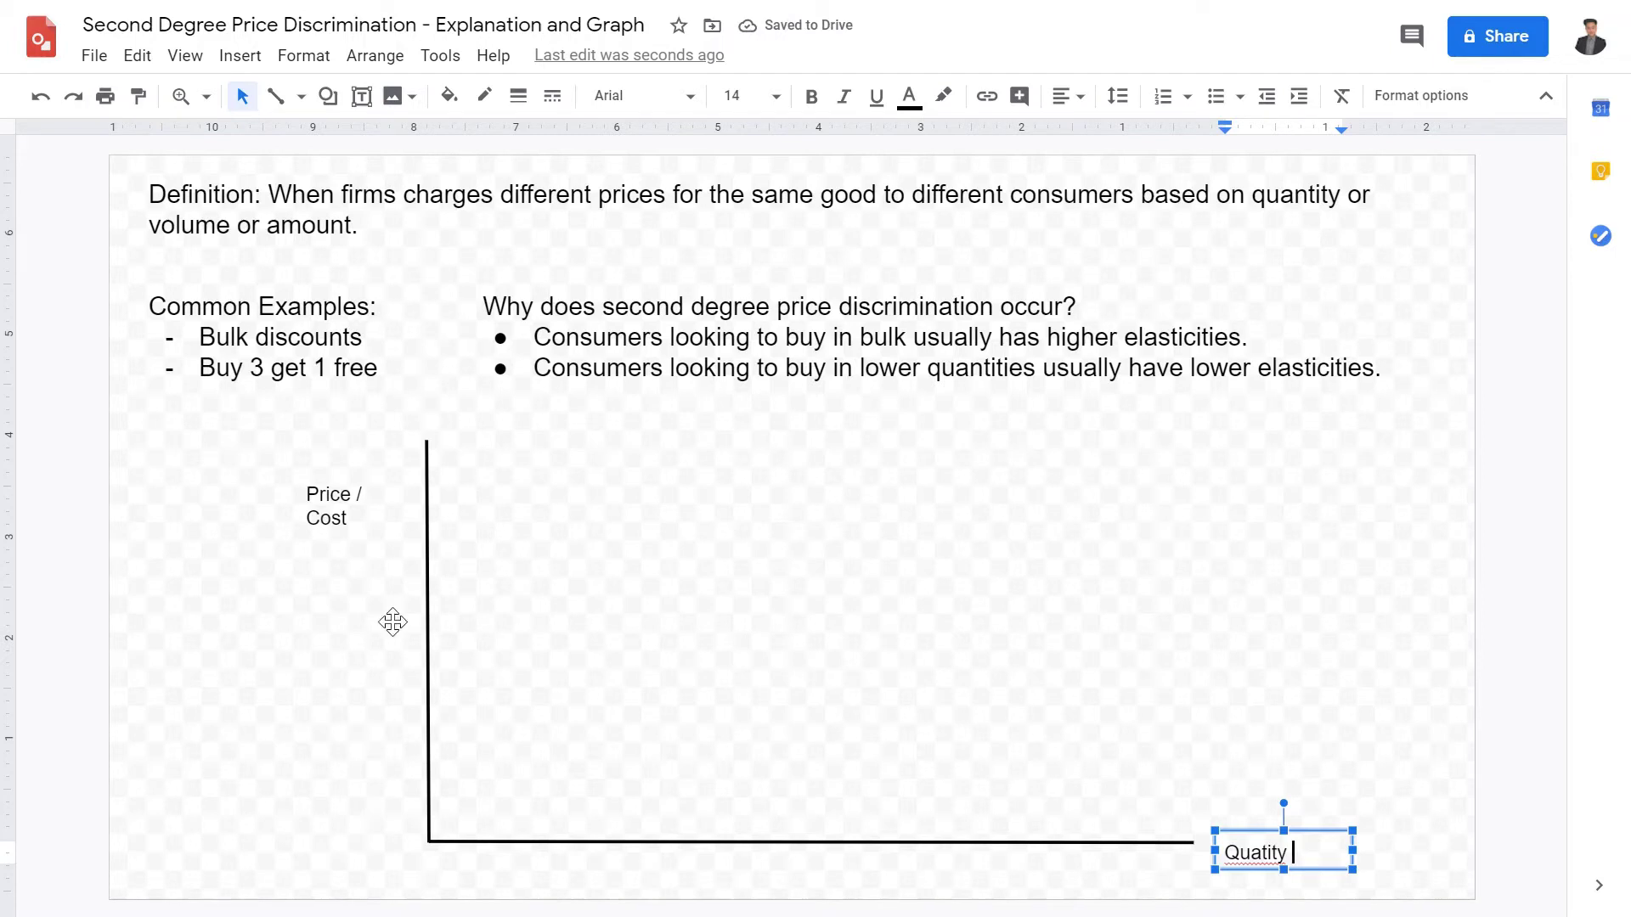
Widen the Price / Cost label so it fits on one line.
left_click(274, 814)
left_click(358, 499)
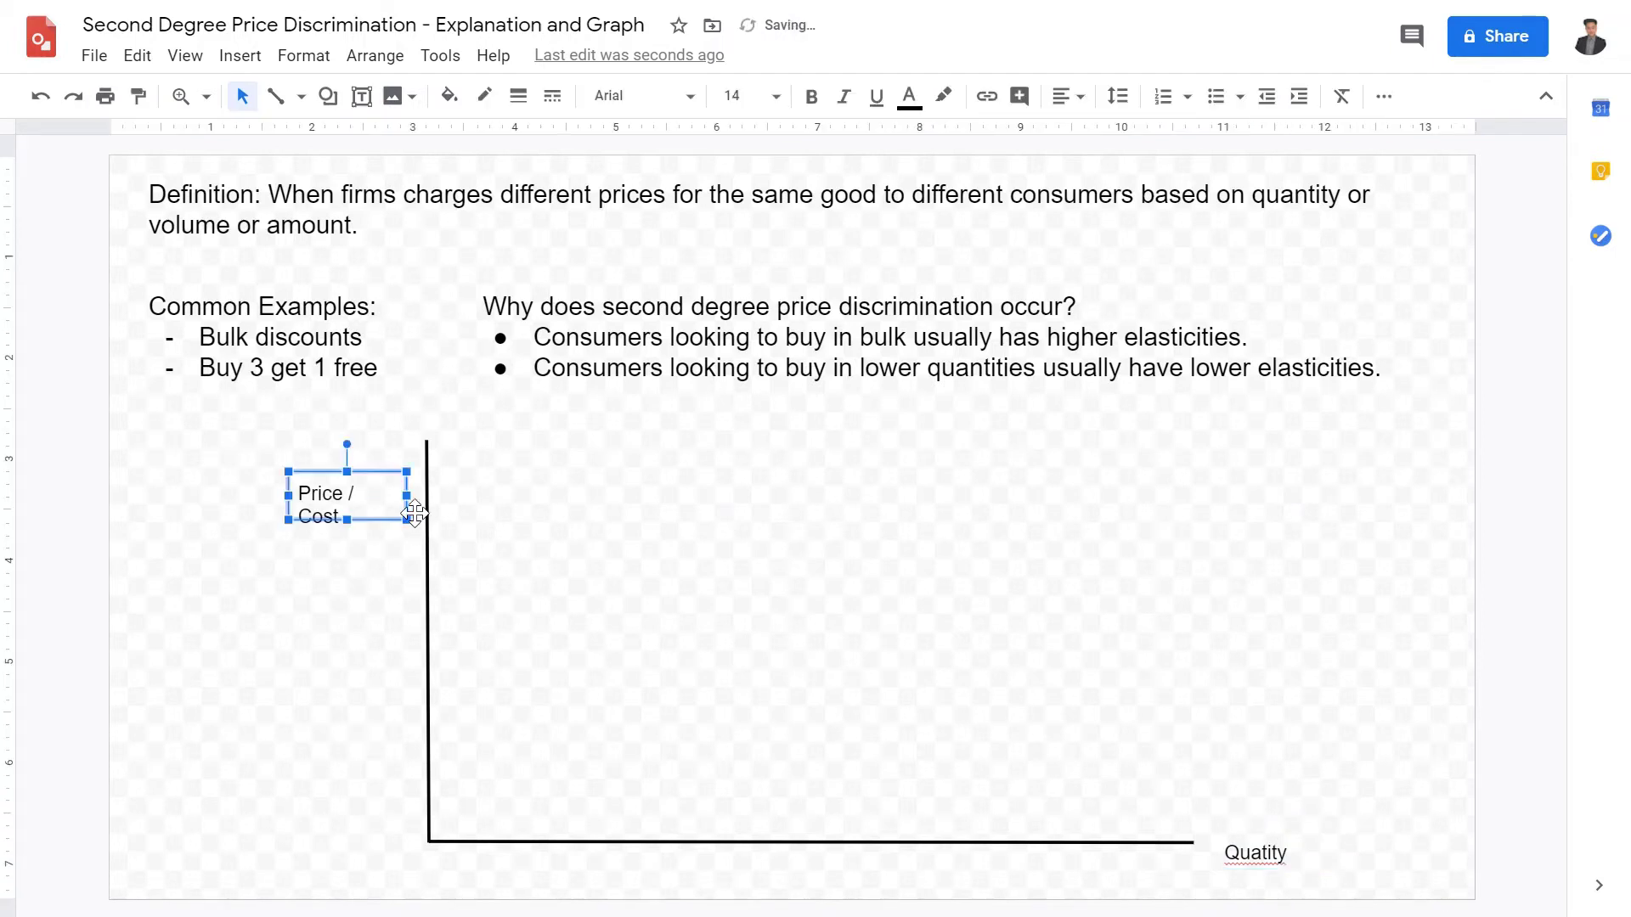
left_click_drag(415, 513, 466, 520)
left_click(310, 693)
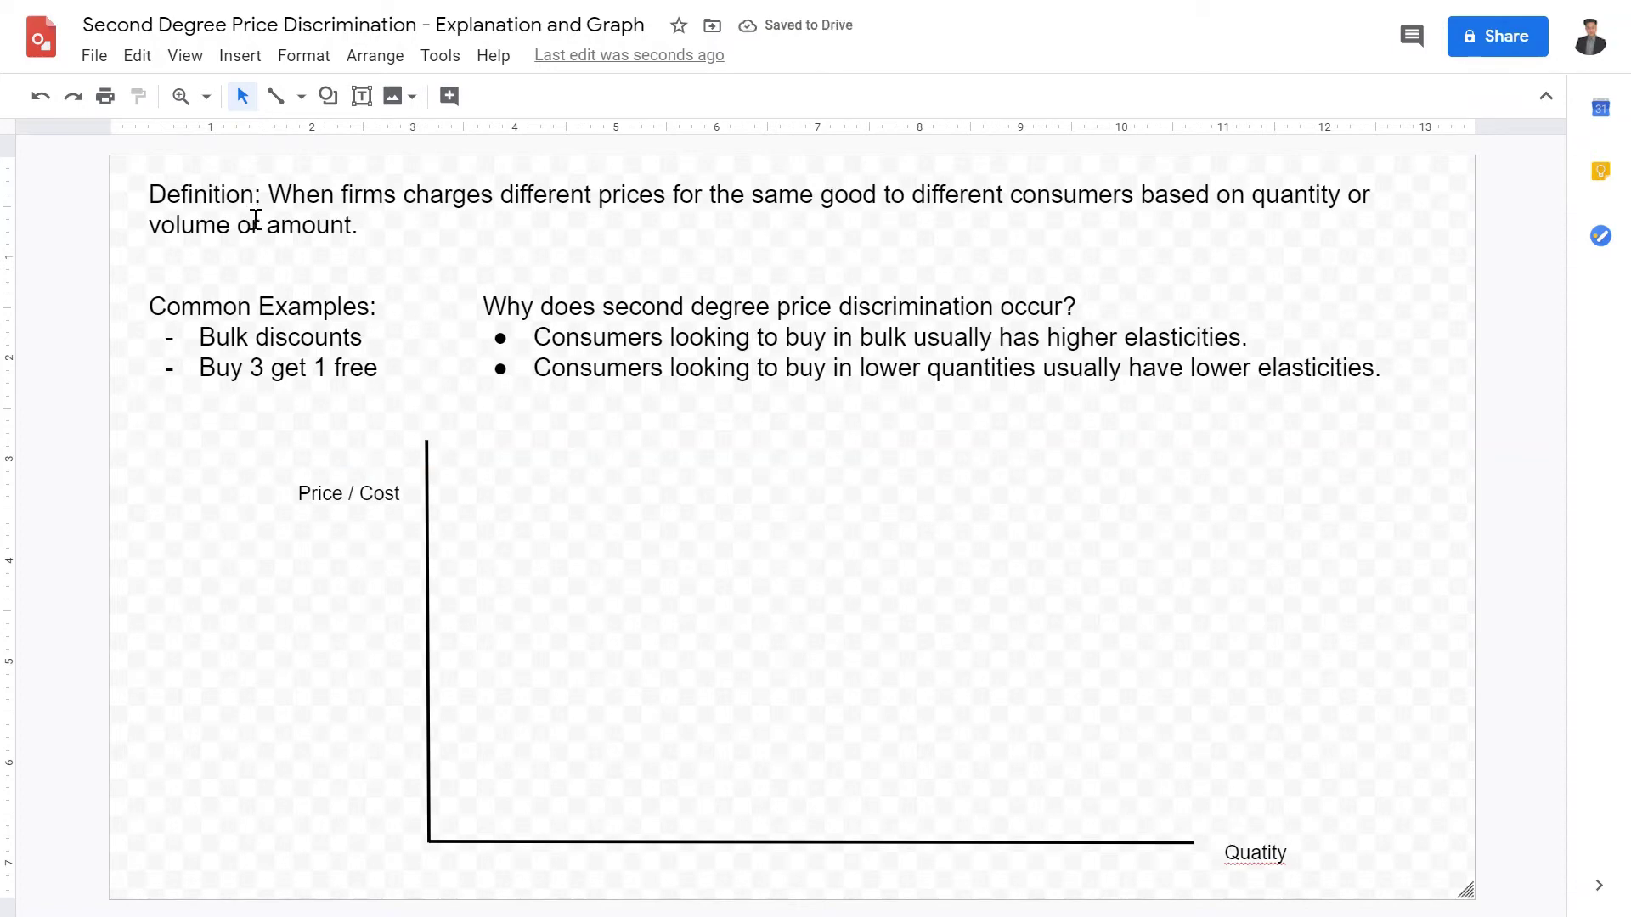
Draw a shallow and a steep line down from the price axis top, plus a label box.
left_click(276, 96)
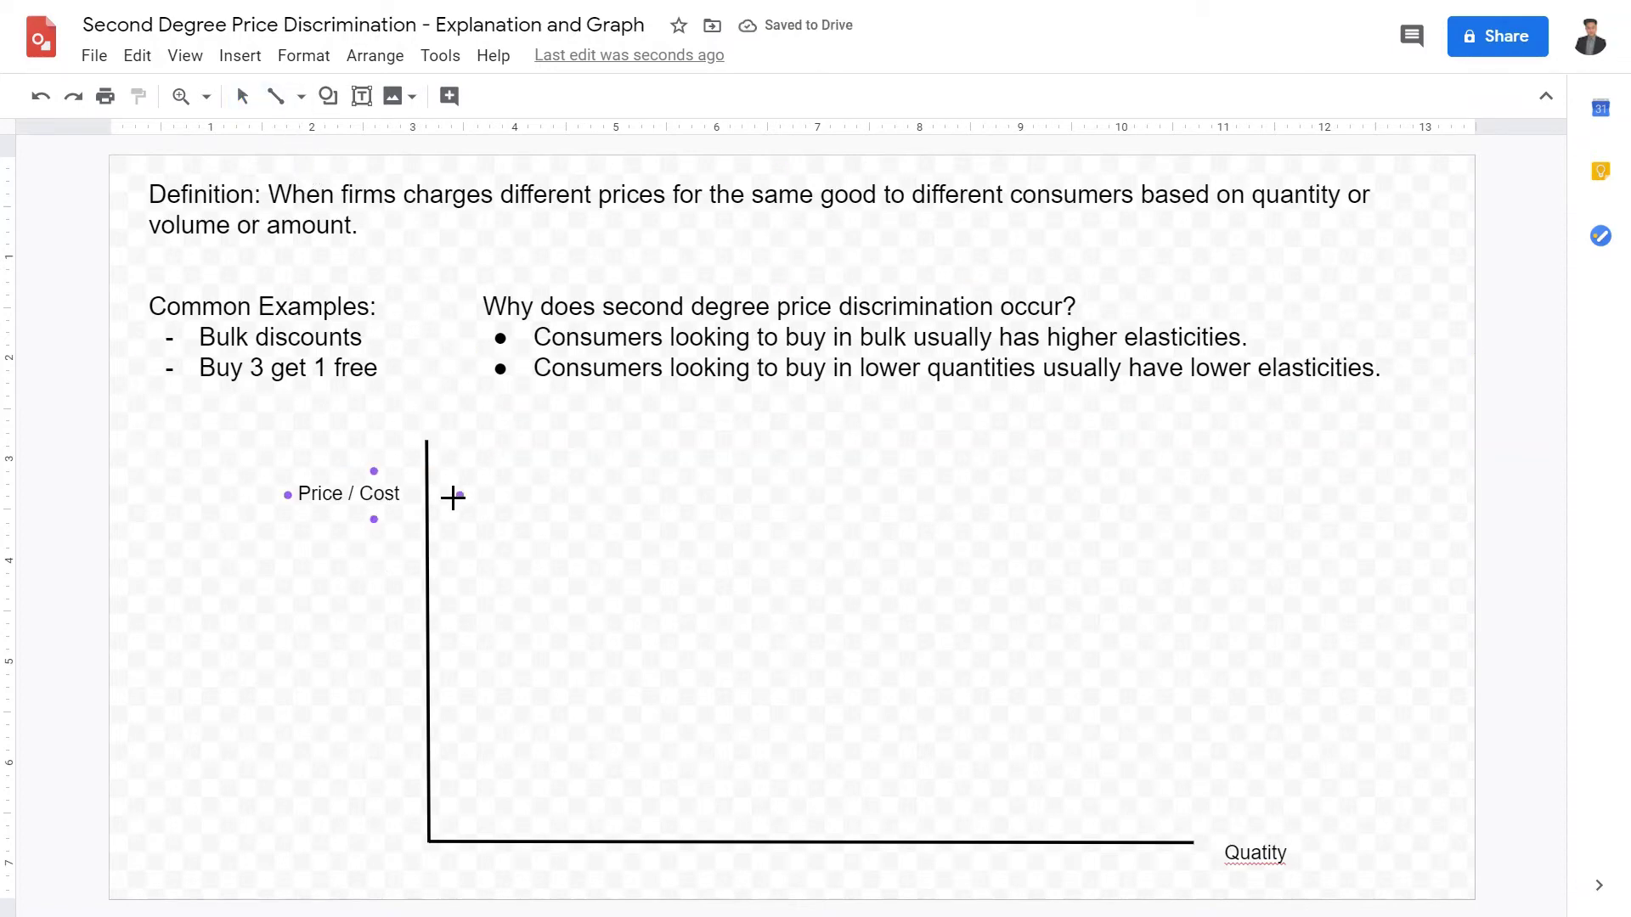
mouse_move(441, 481)
left_mouse_down()
mouse_move(946, 691)
mouse_move(1114, 696)
mouse_move(917, 674)
mouse_move(969, 705)
left_mouse_up()
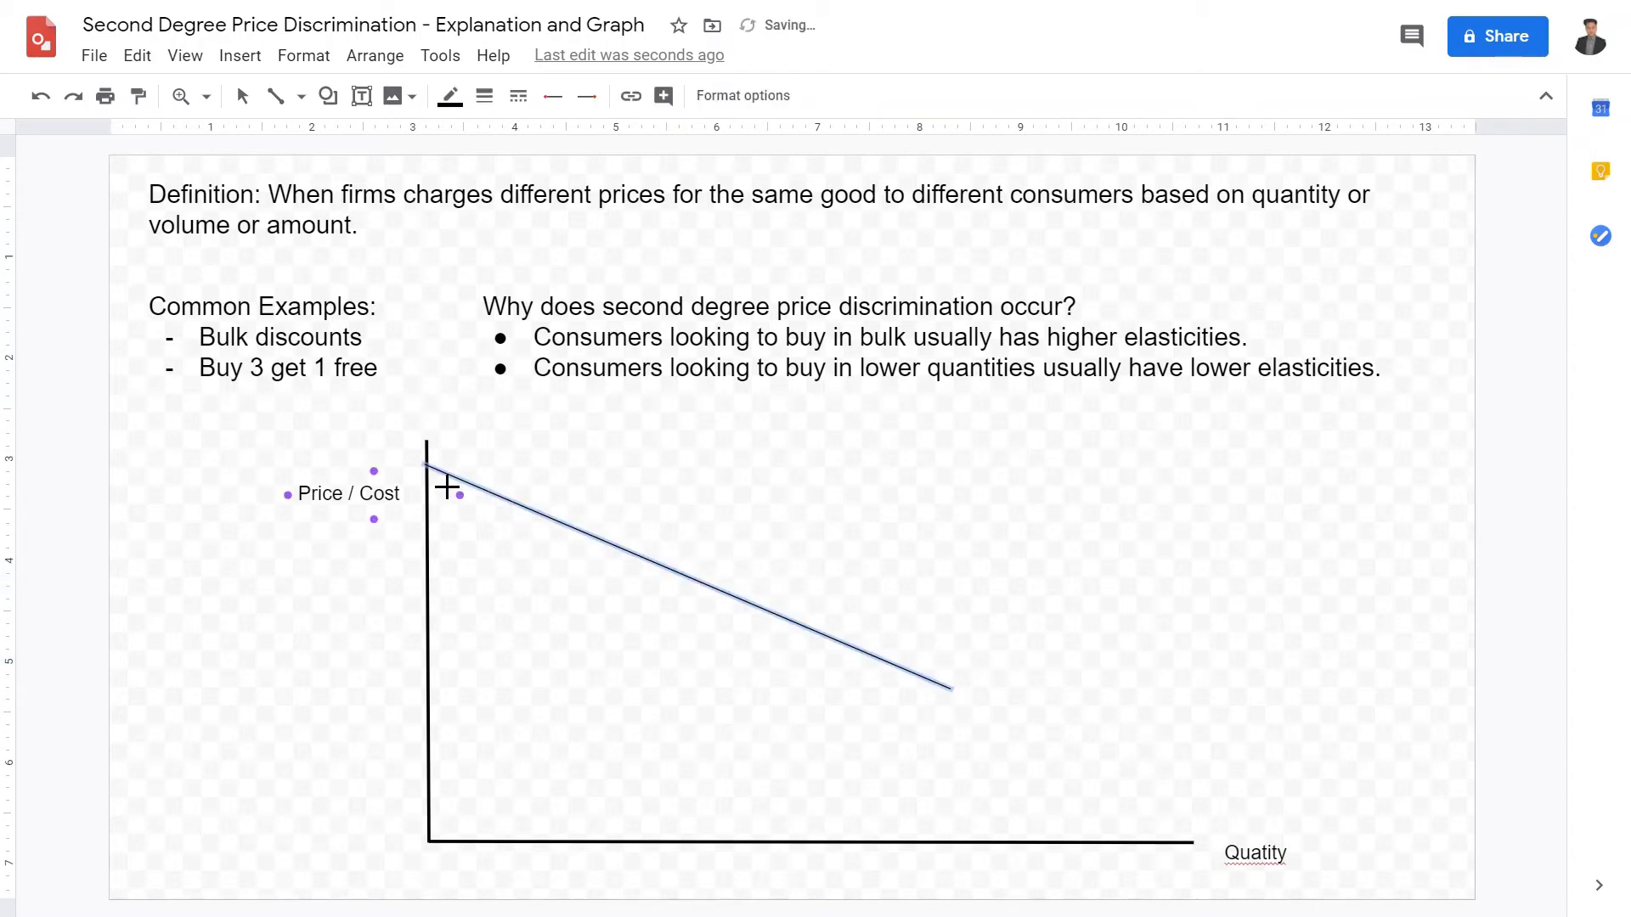
left_click_drag(429, 467, 821, 907)
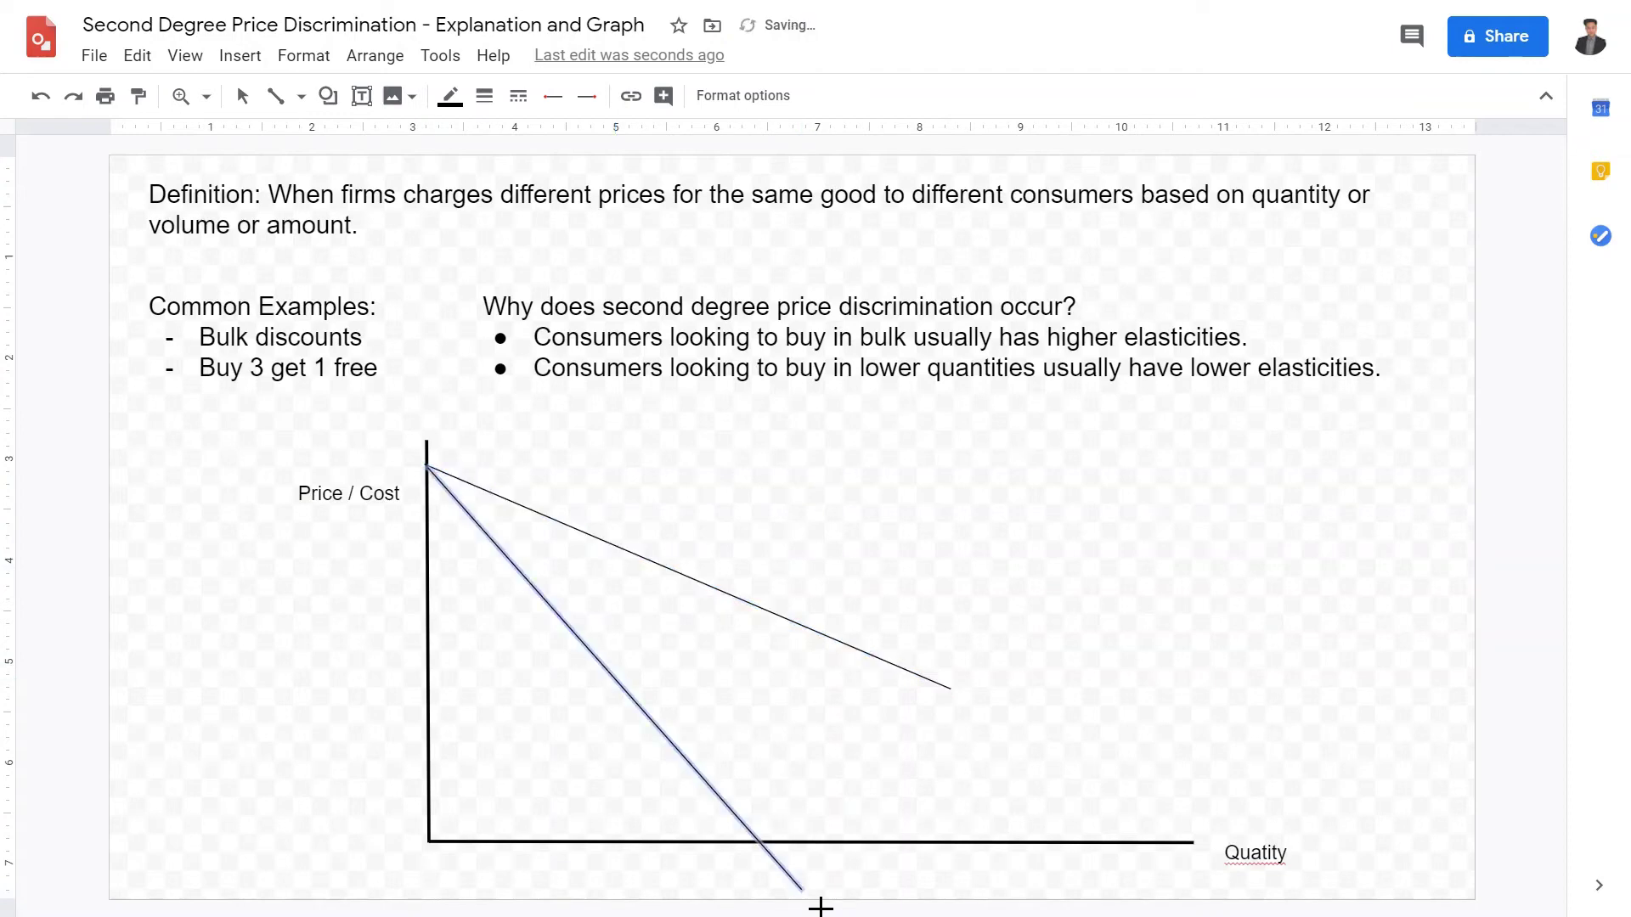
left_click(267, 780)
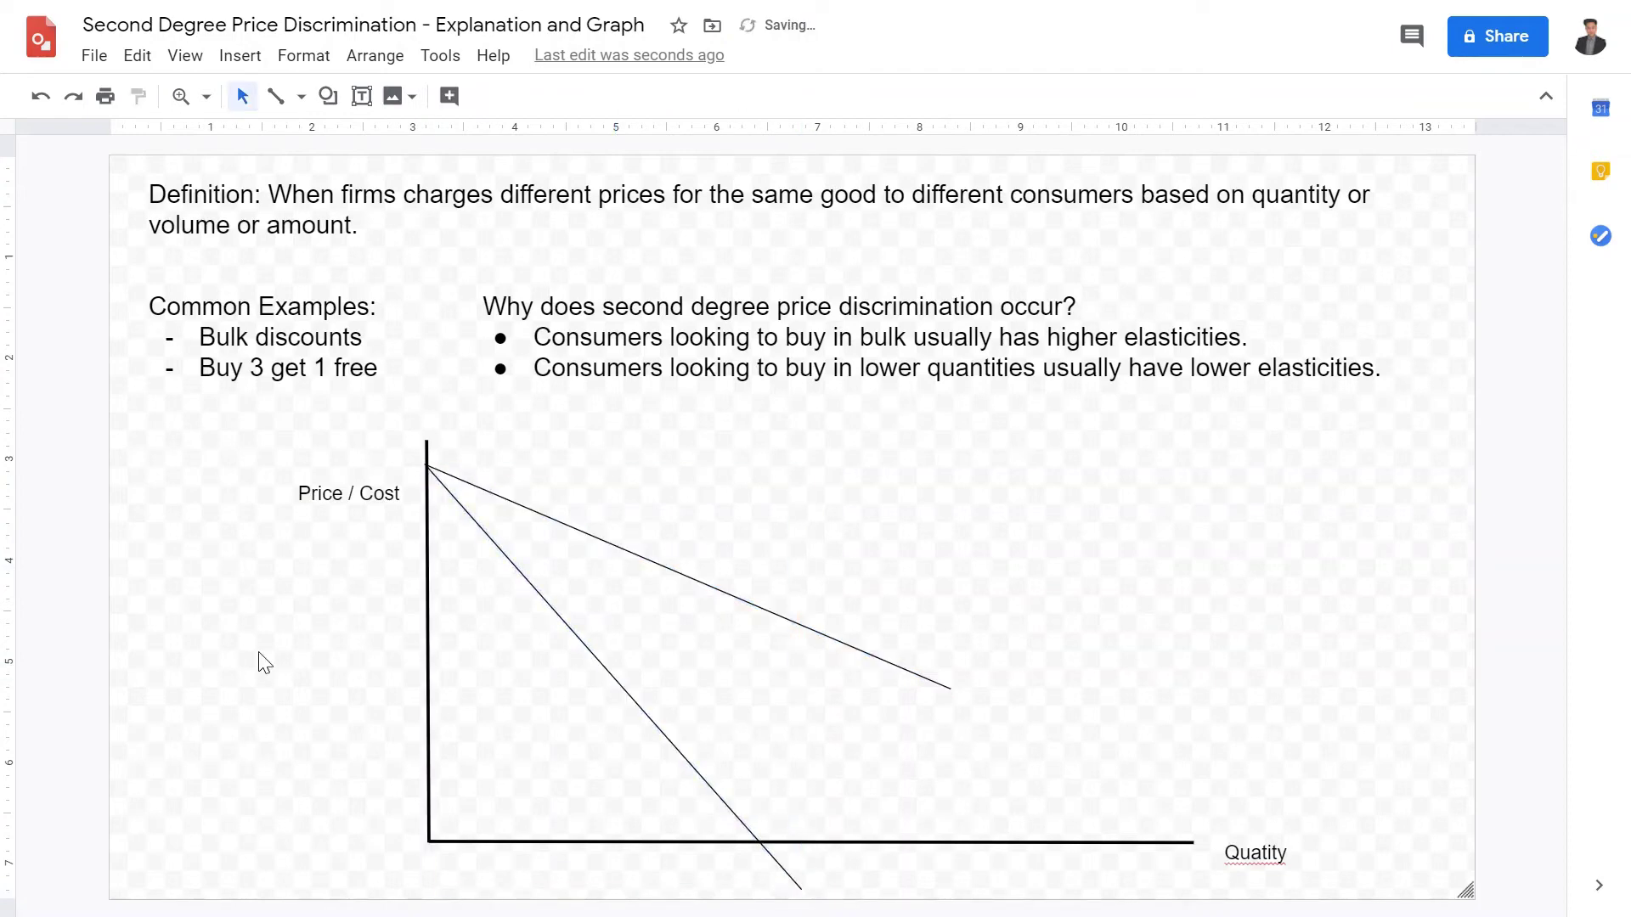
left_click(362, 96)
left_click_drag(968, 668, 1034, 718)
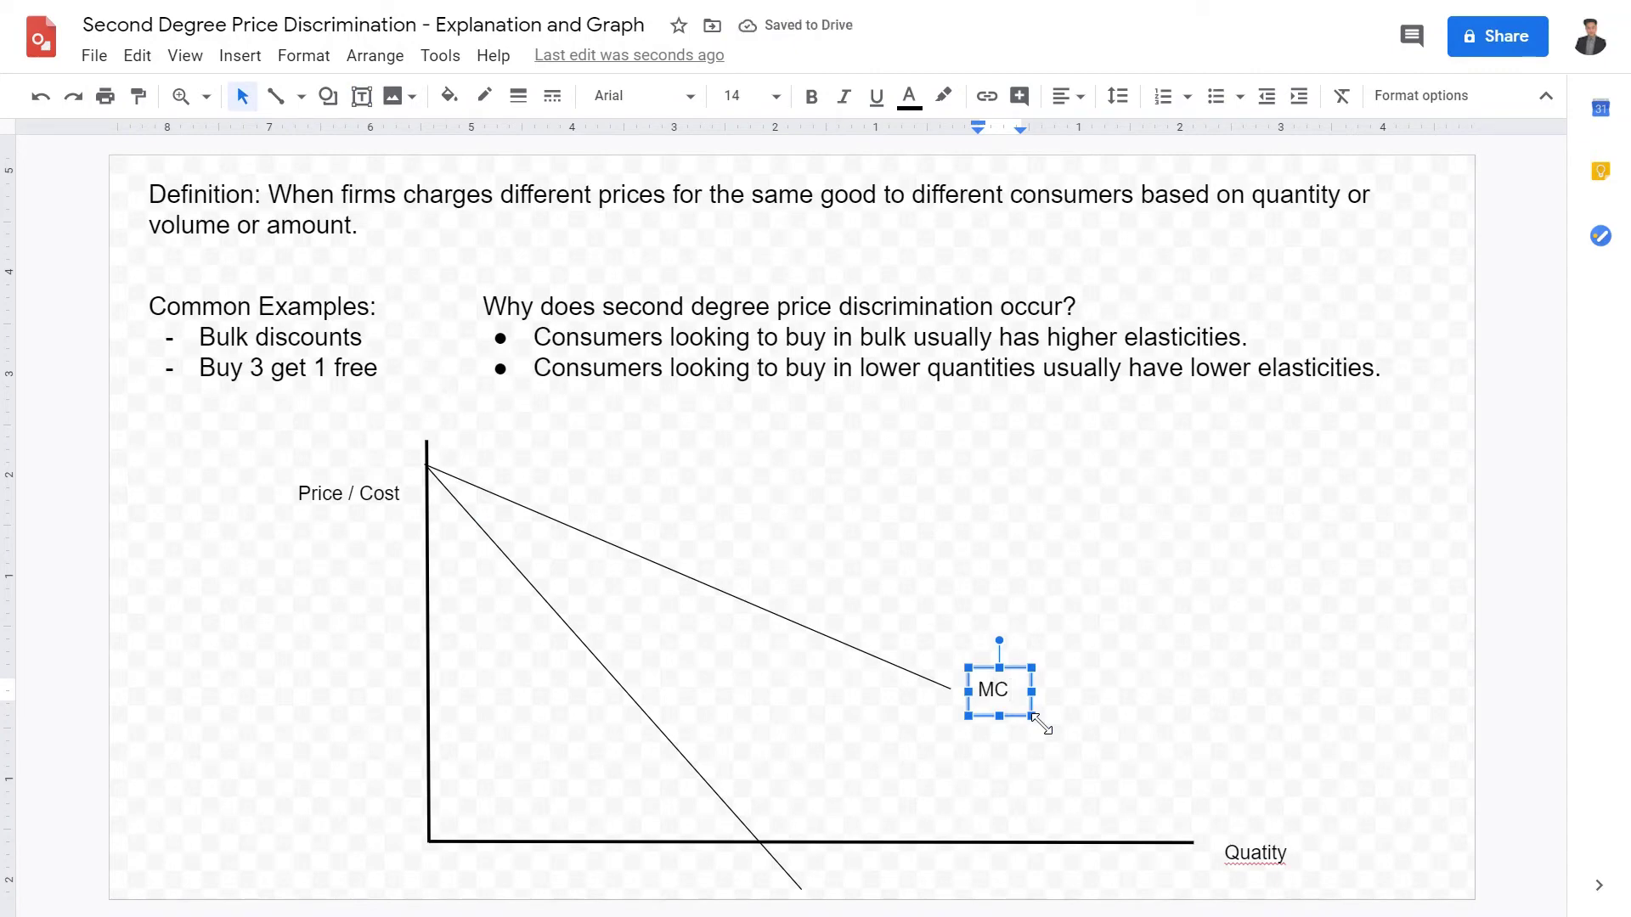
Relabel the shallow line 'D' and add an 'Mr' label below the steep line.
key("BackSpace")
key("BackSpace")
type("D")
left_click(362, 96)
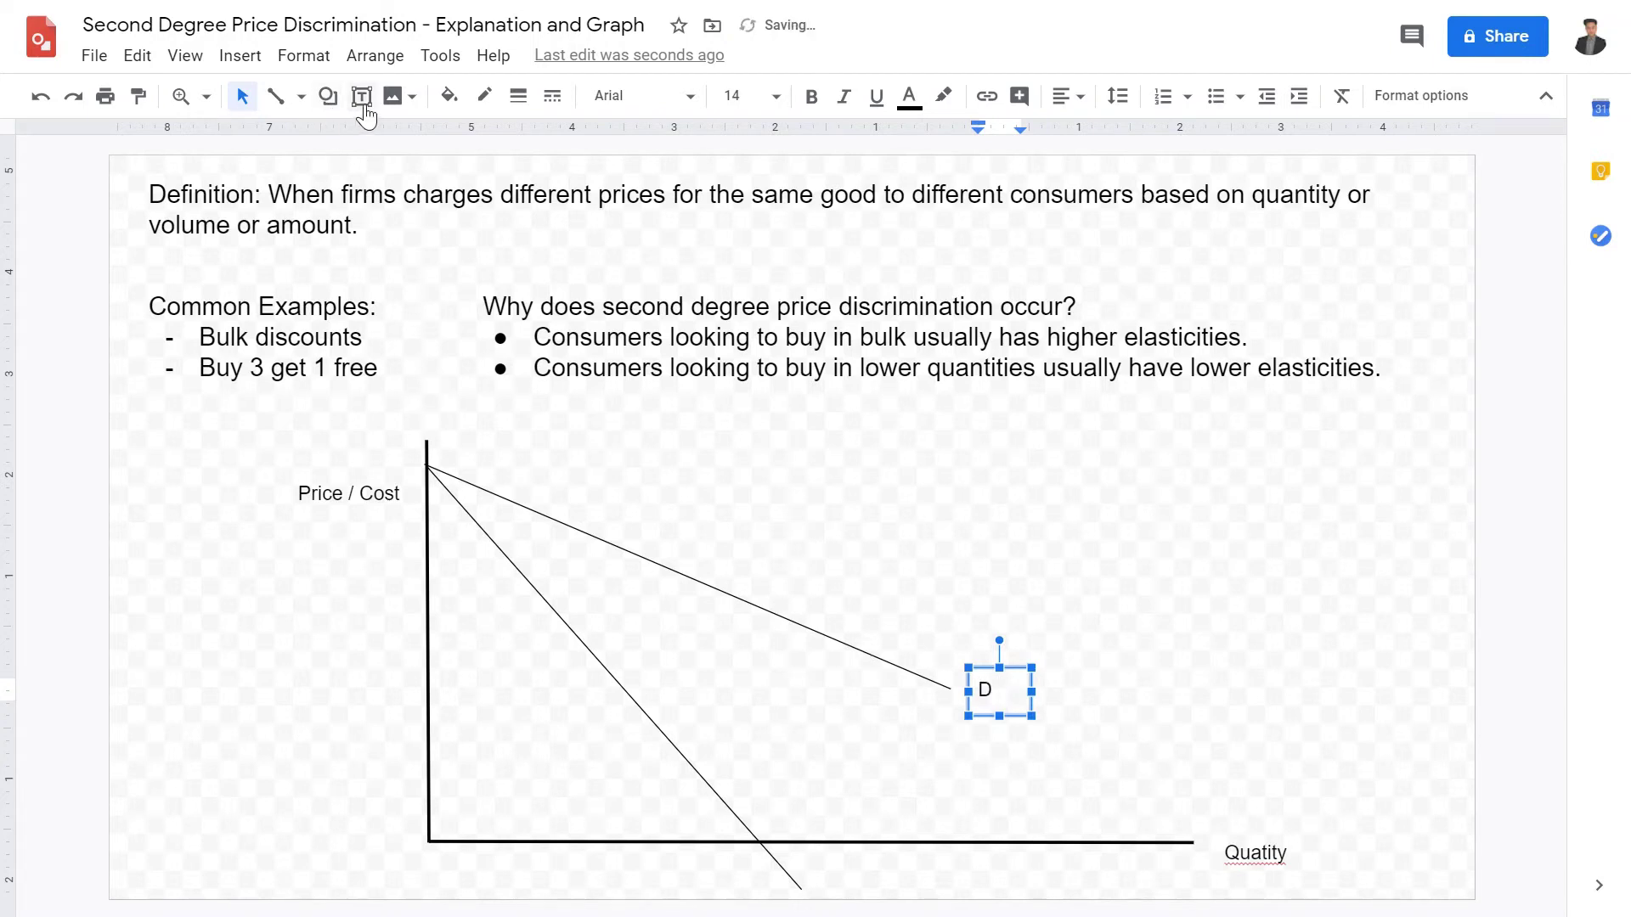
left_click_drag(813, 870, 982, 905)
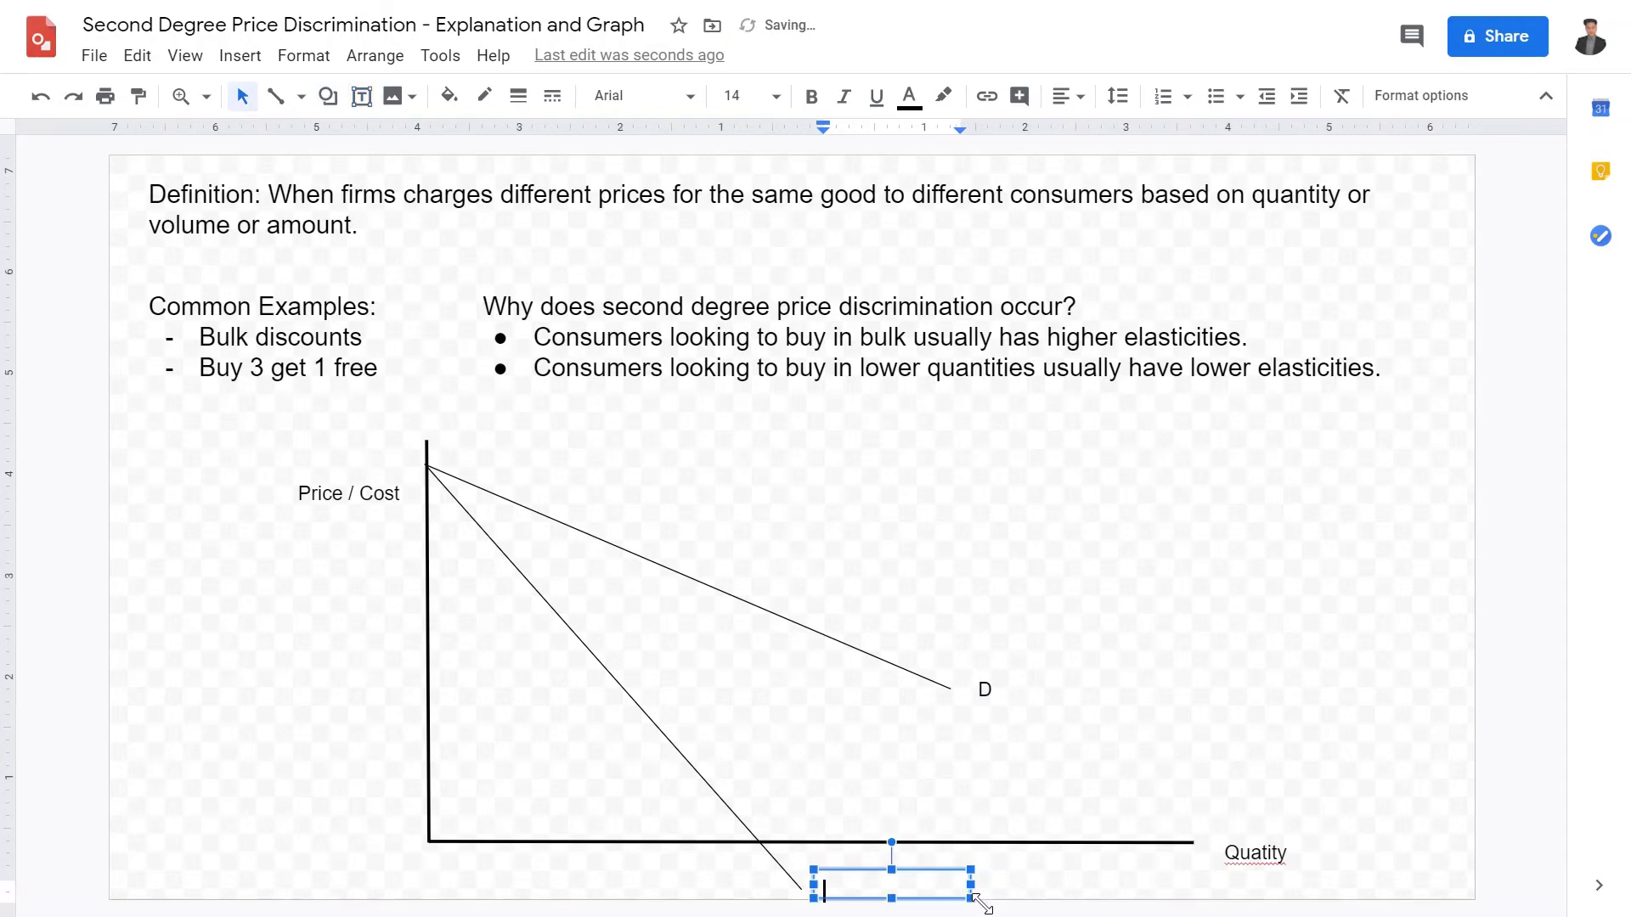
type("Mr")
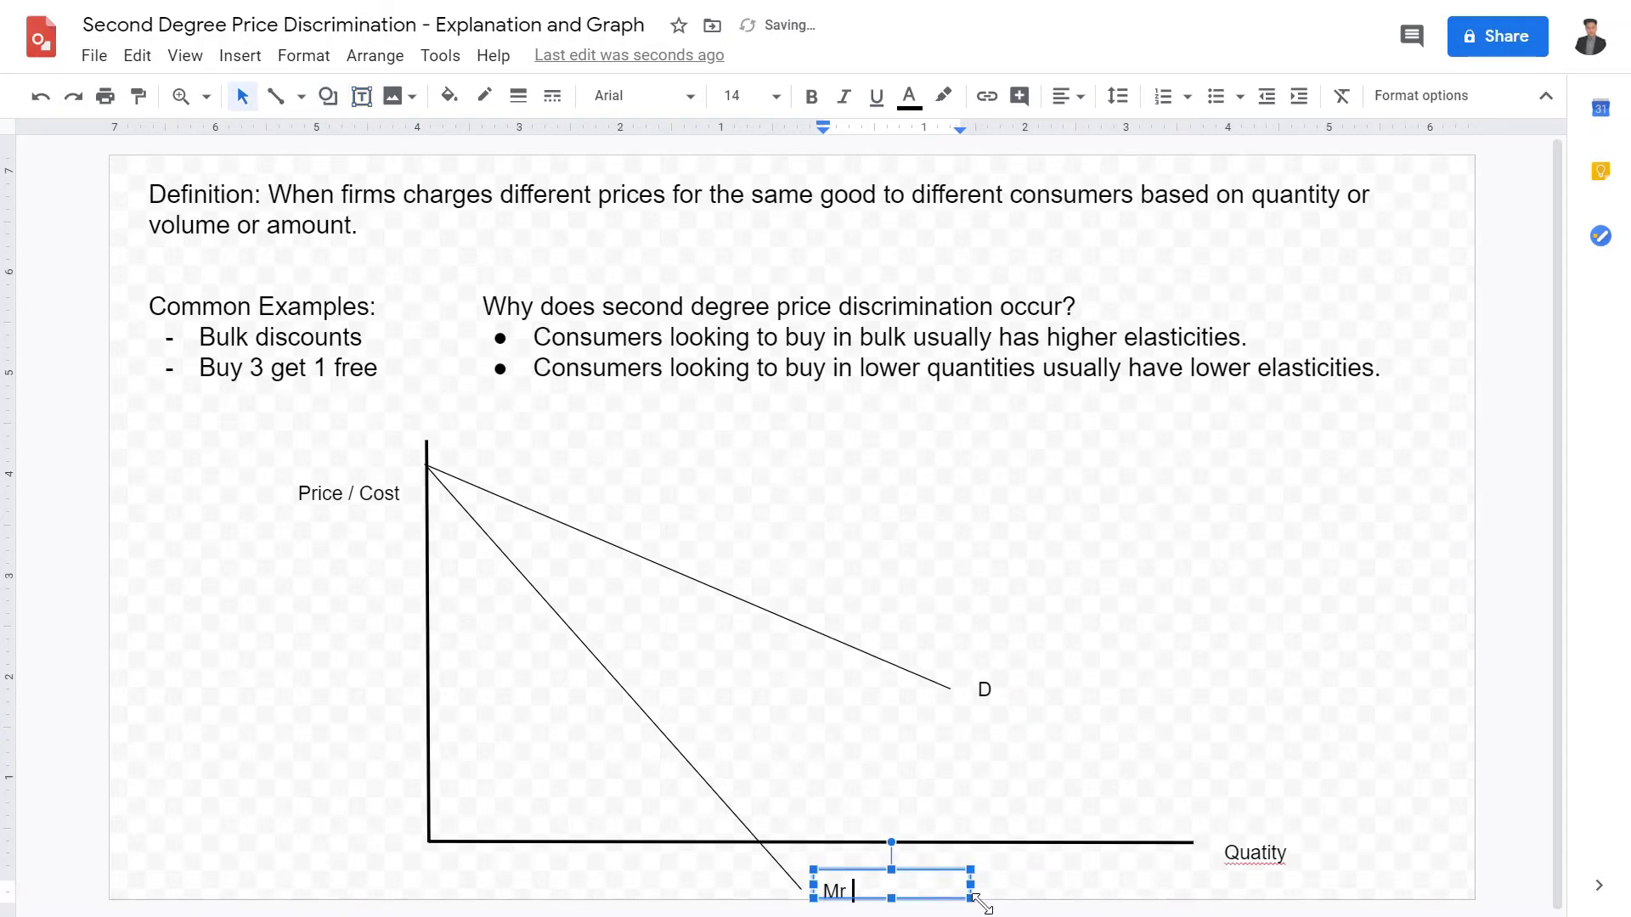
left_click(171, 717)
left_click(301, 95)
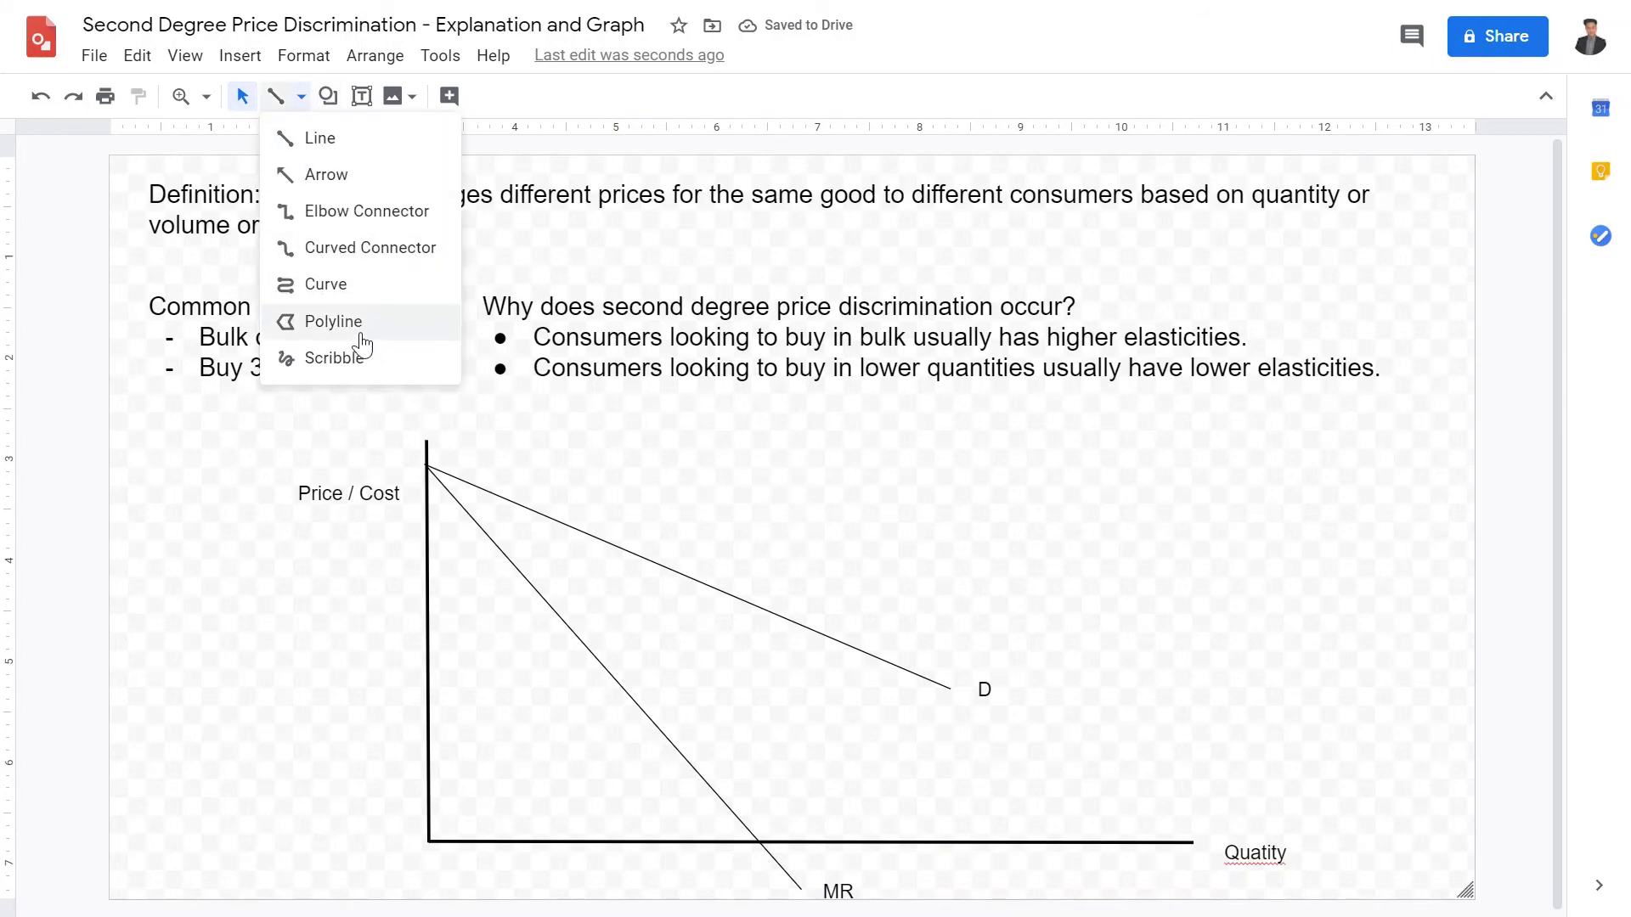
left_click(349, 359)
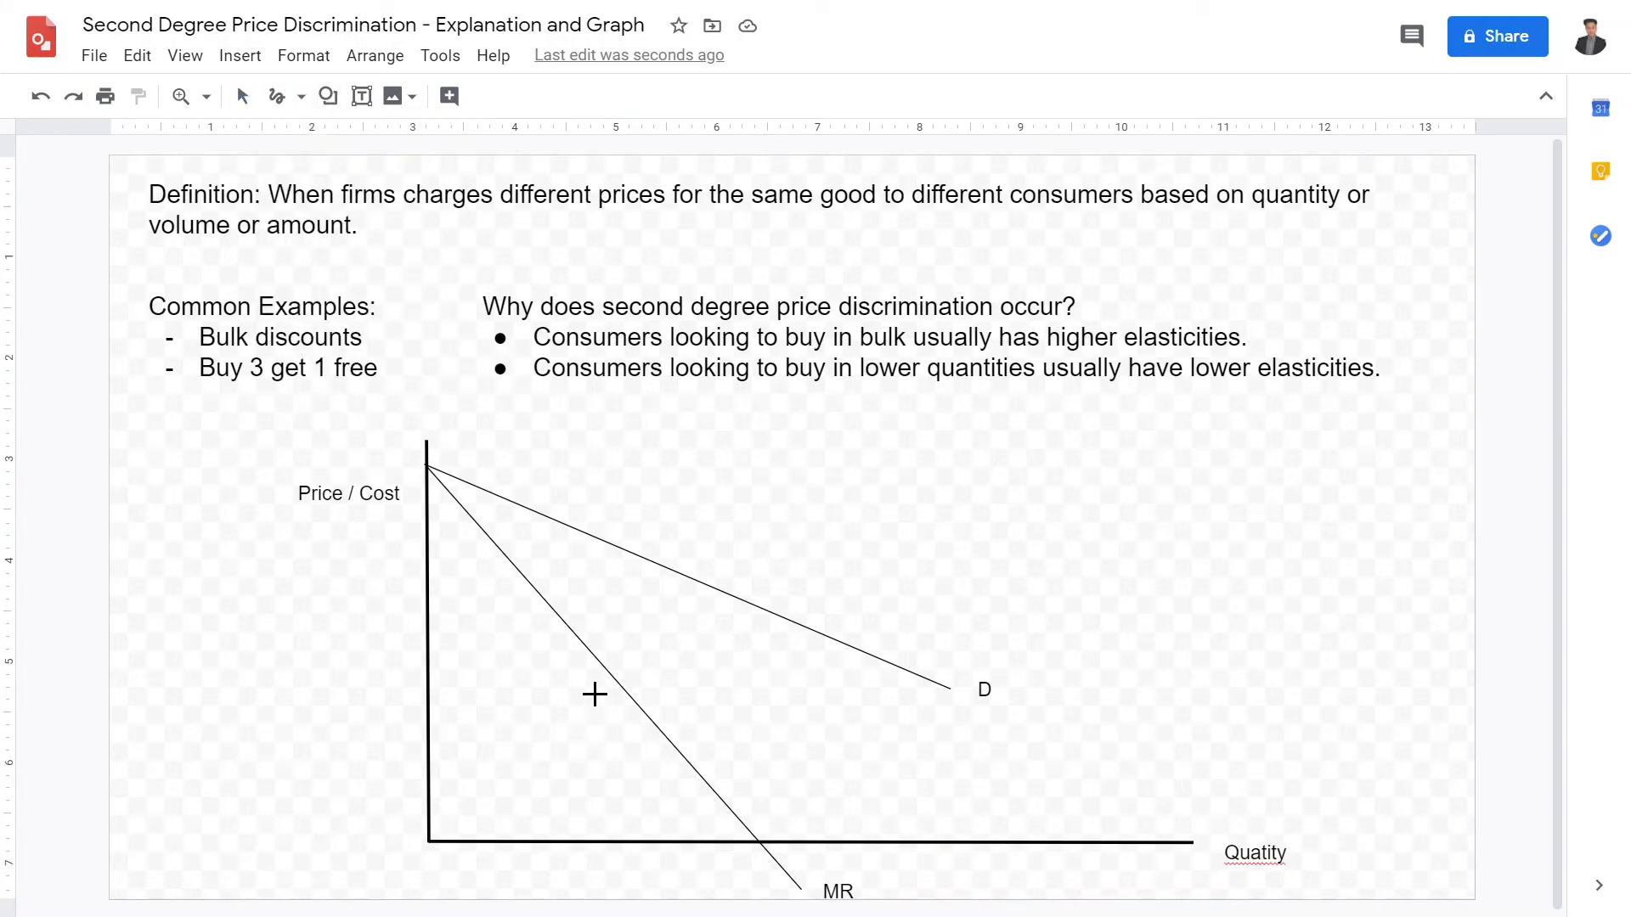
Scribble a U-shaped cost curve, narrow it to rise more steeply, and thicken its line.
mouse_move(528, 686)
left_mouse_down()
mouse_move(821, 645)
mouse_move(847, 429)
left_mouse_up()
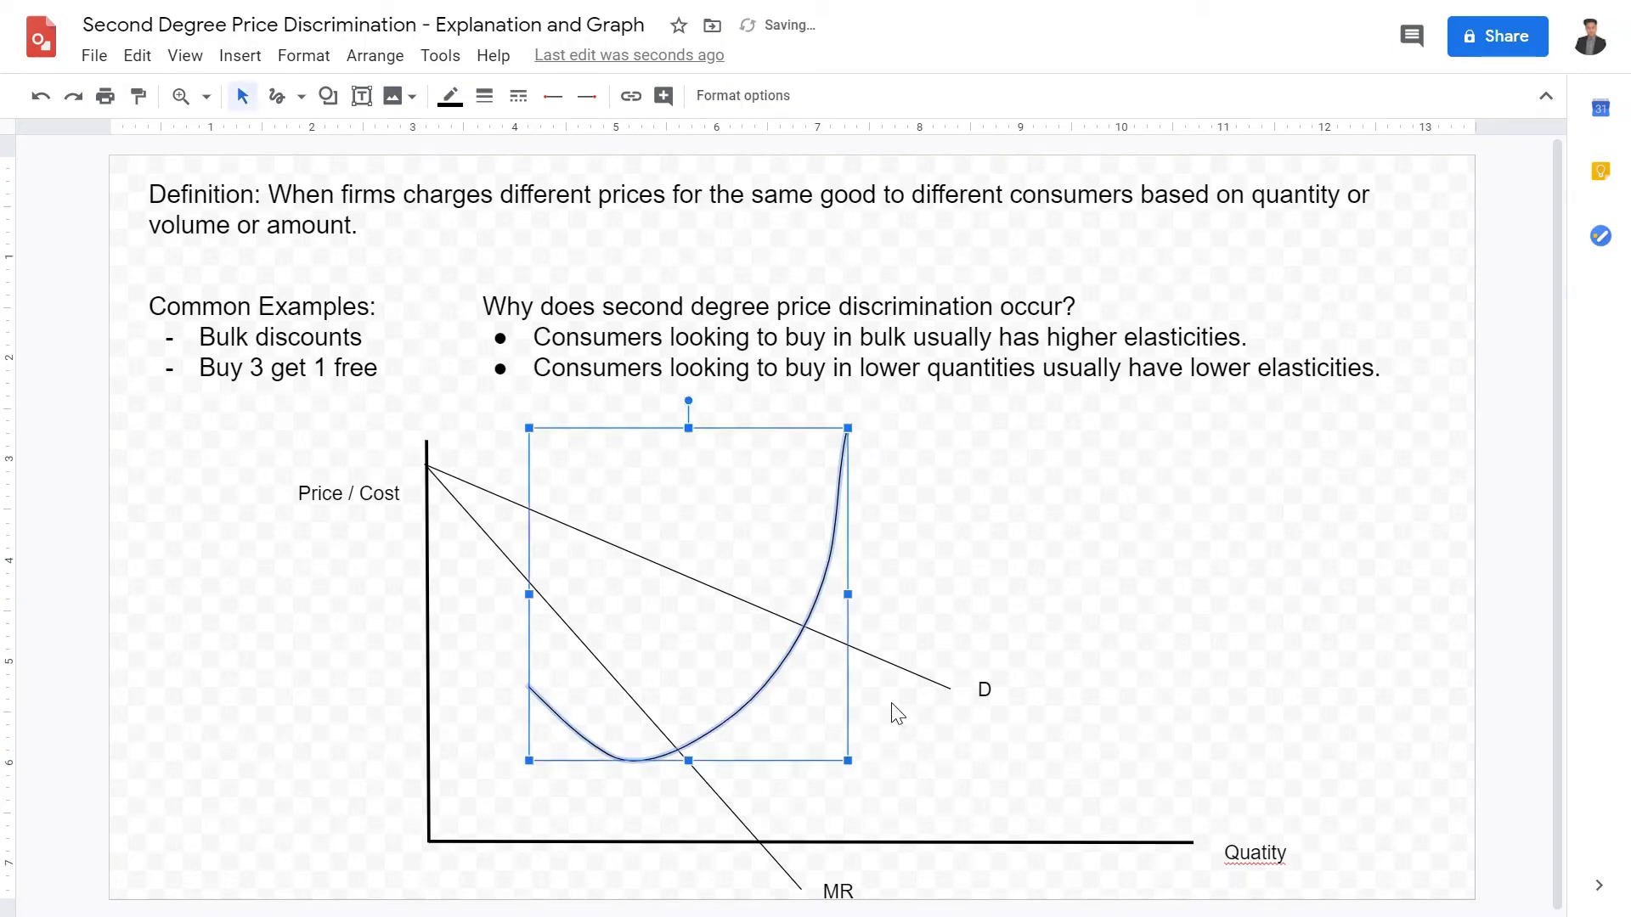
left_click(818, 586)
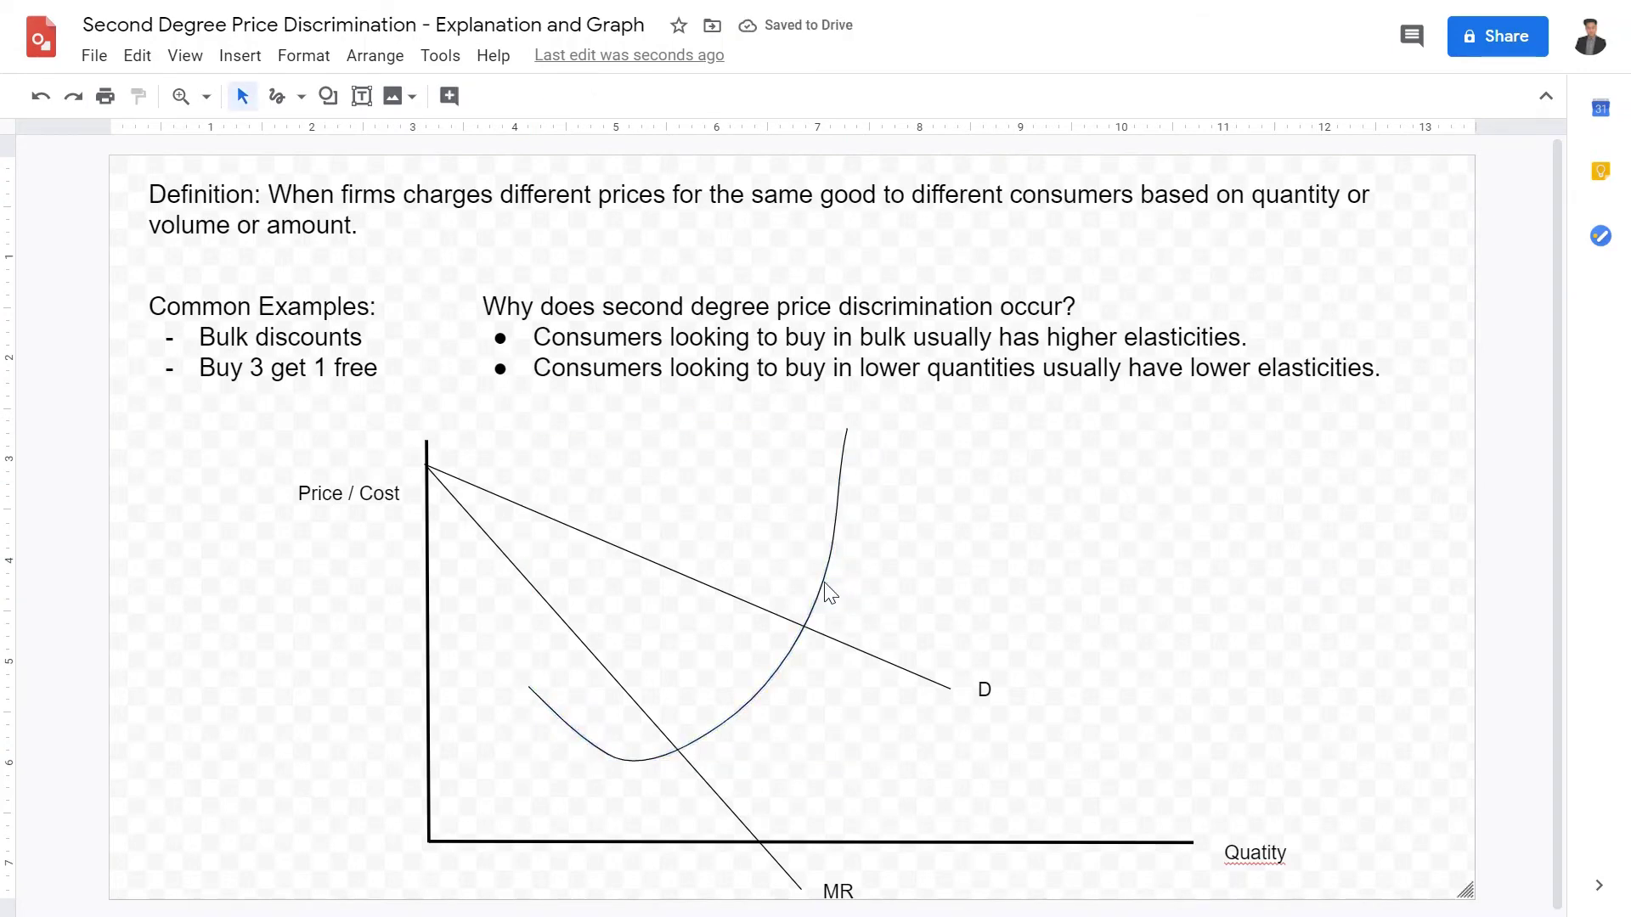
left_click(828, 590)
left_click_drag(853, 593, 795, 595)
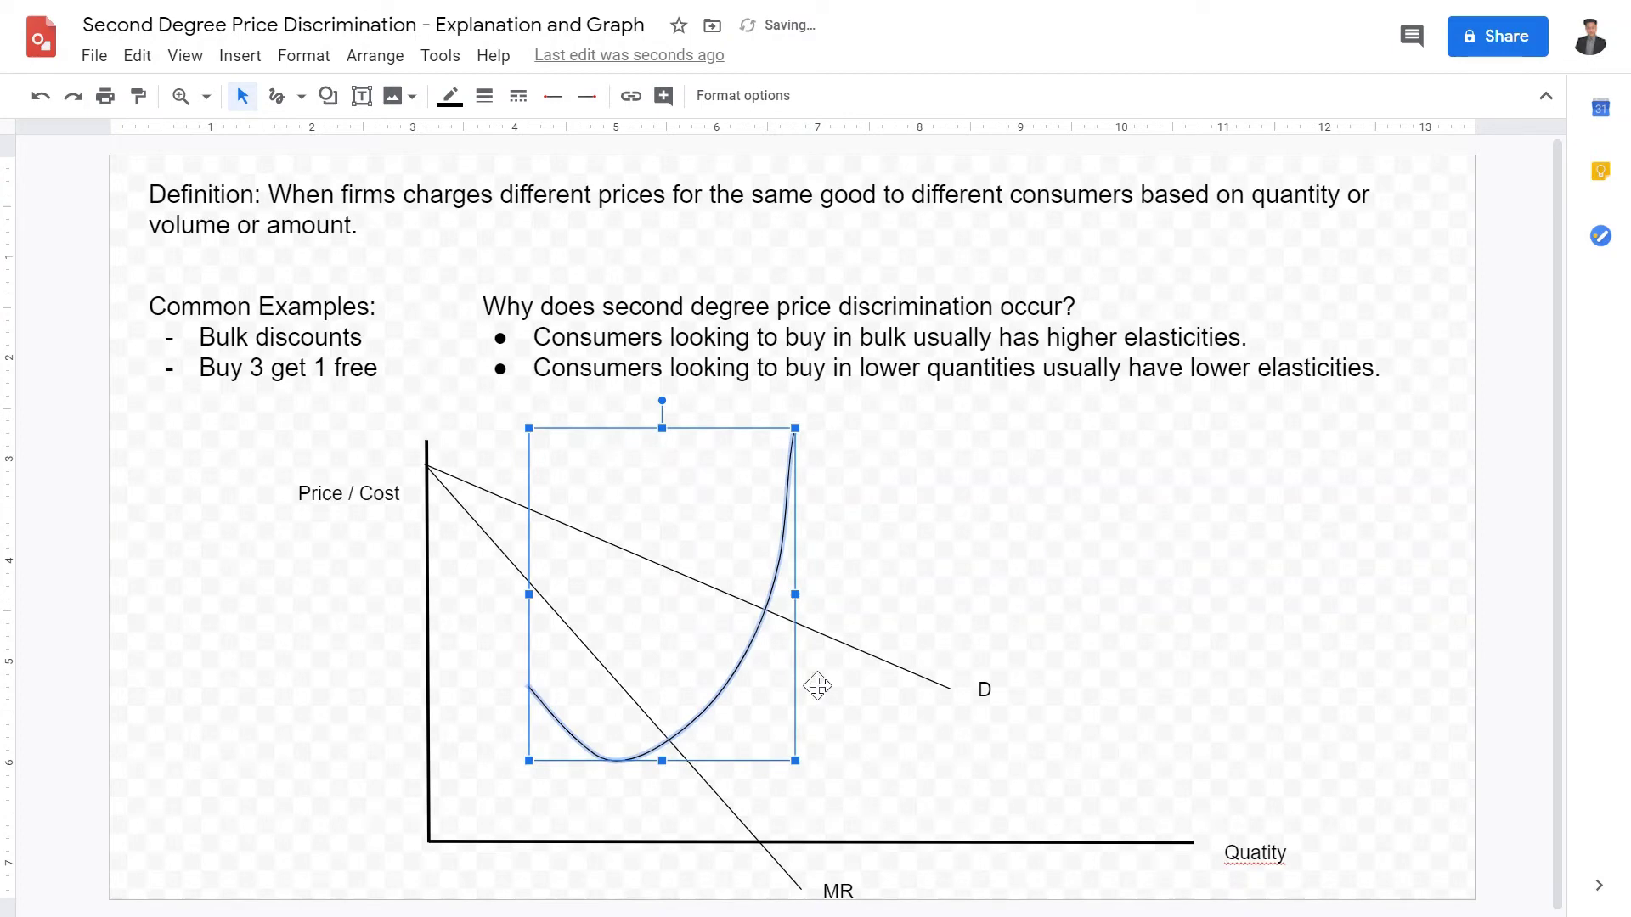
left_click(486, 97)
left_click(508, 247)
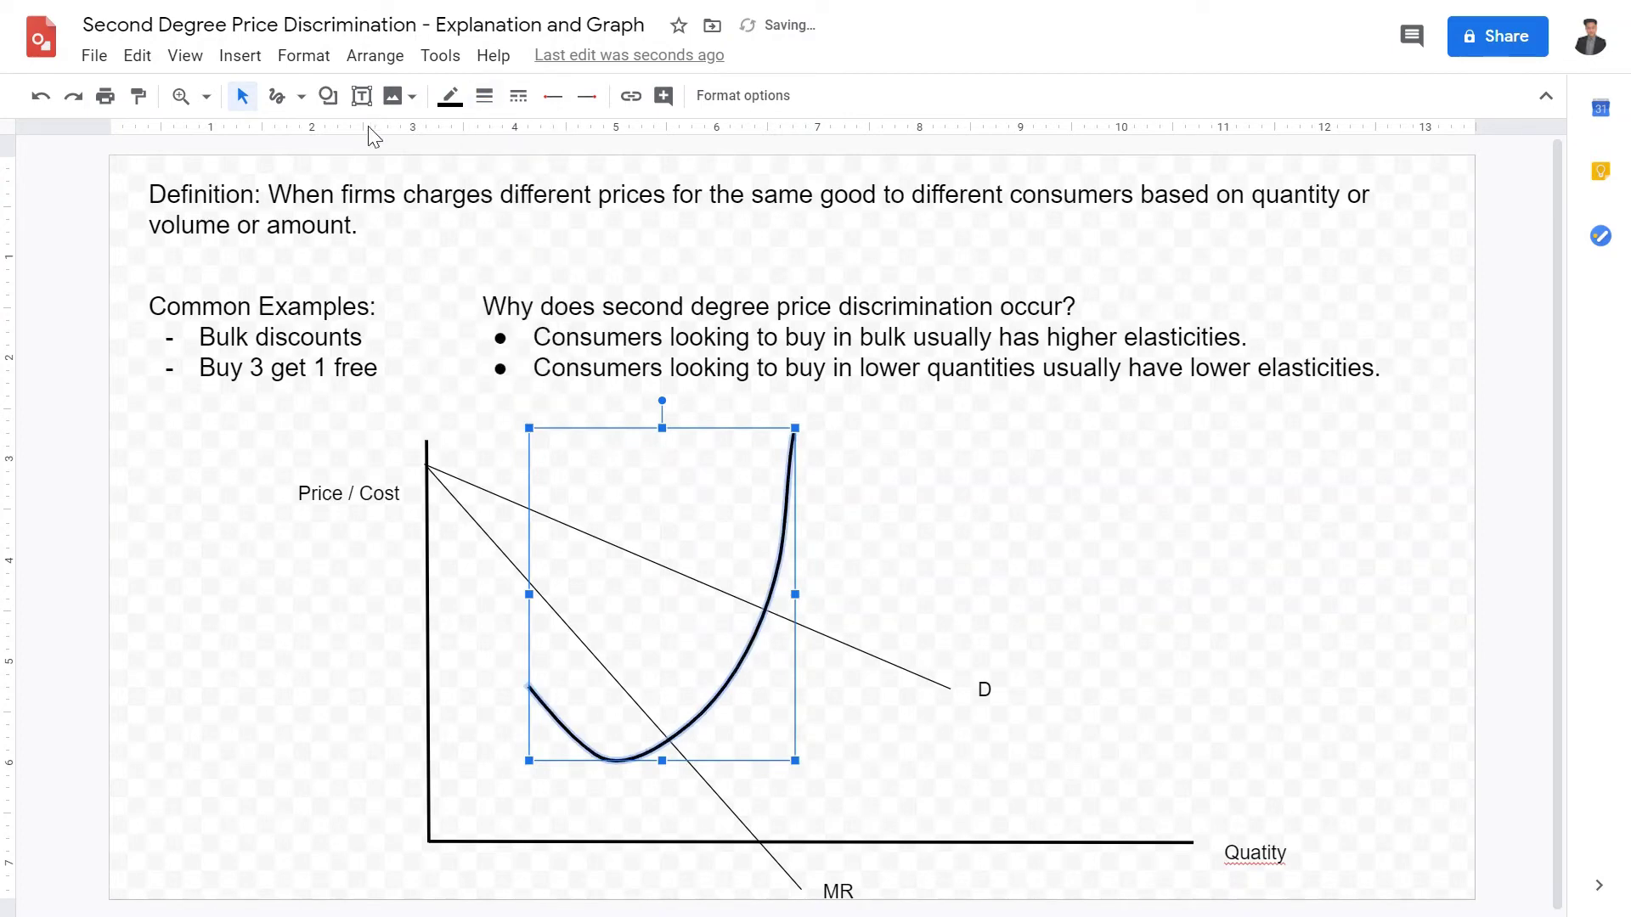
Label the top of the U-shaped curve 'MC'.
left_click(362, 95)
left_click_drag(804, 403, 986, 498)
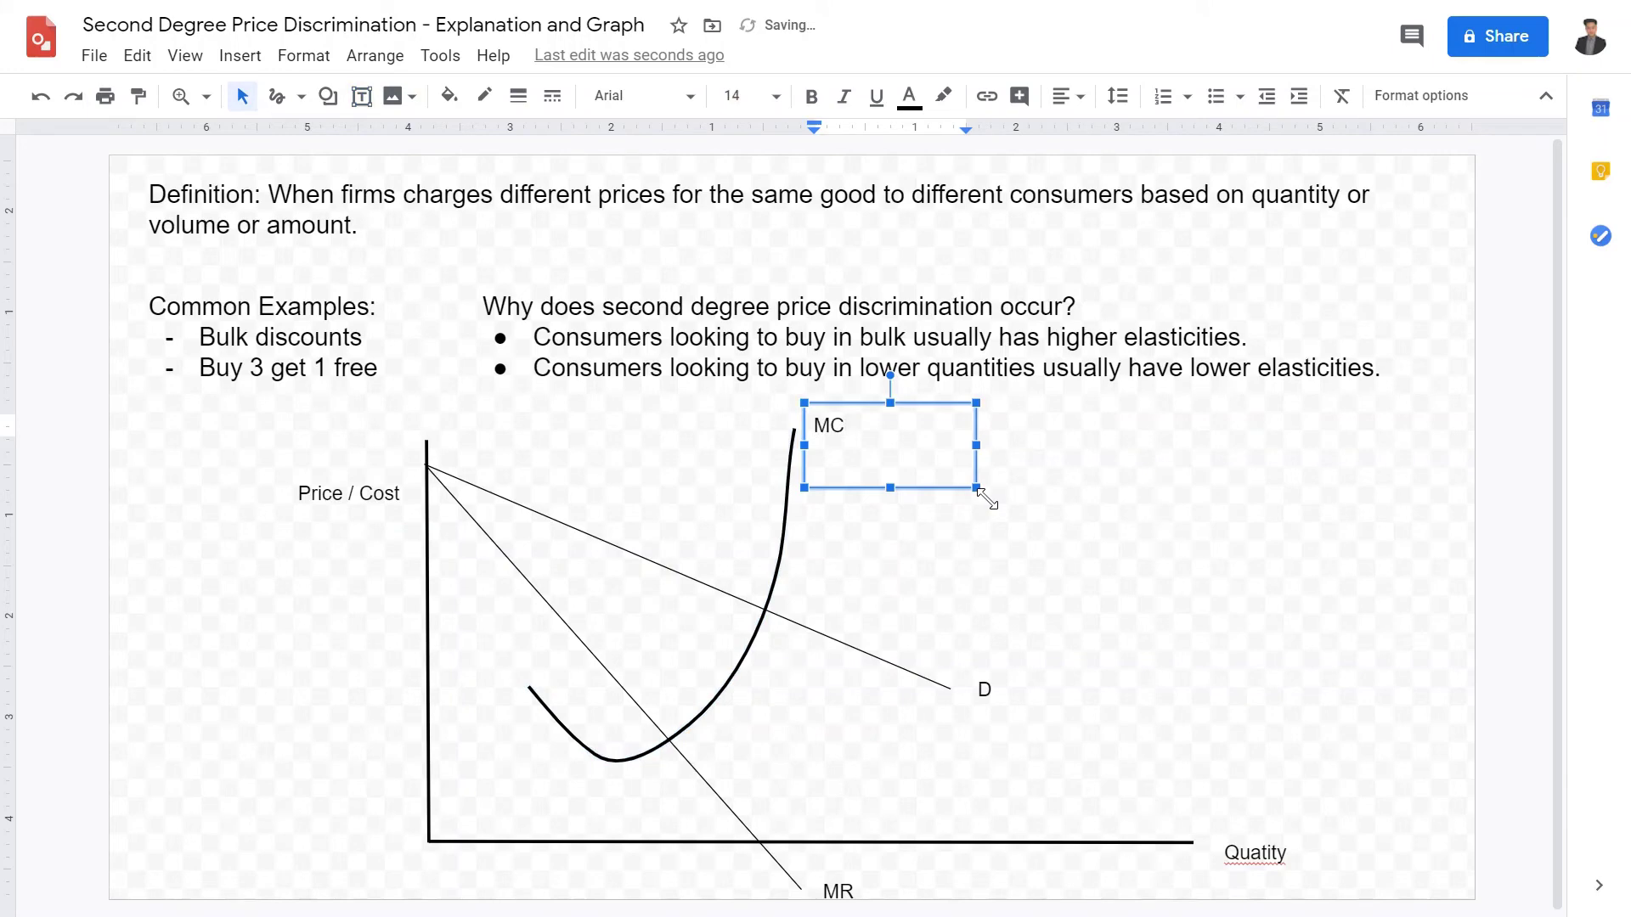
type("MC")
left_click(345, 654)
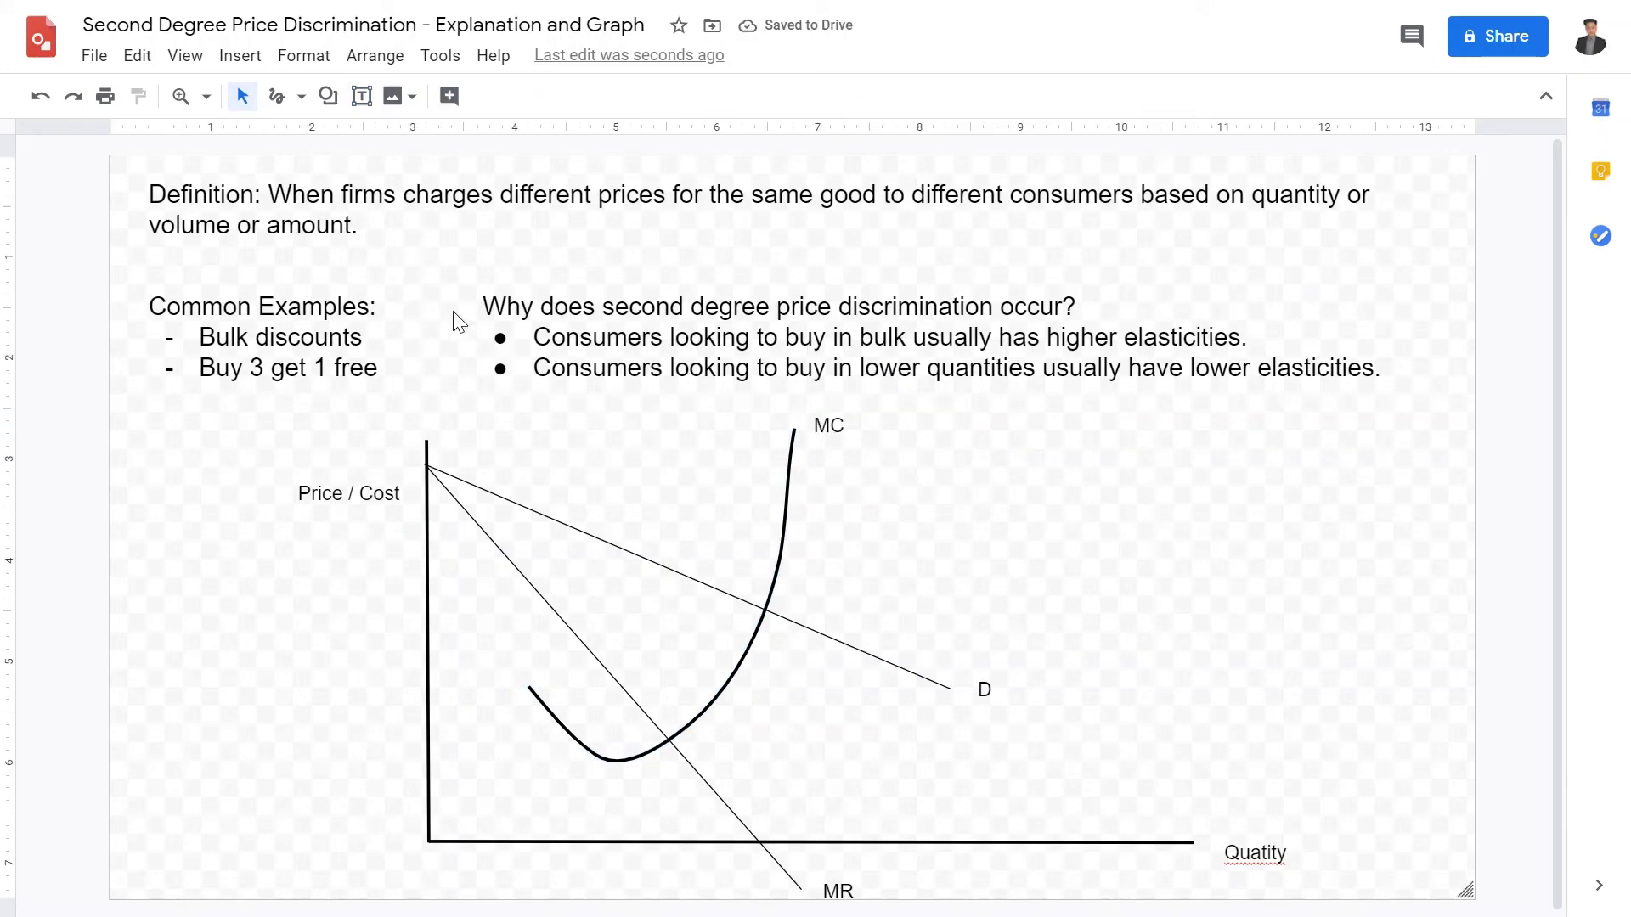
left_click(301, 96)
Draw a vertical line from the quantity axis up to demand, making it dashed and 3px.
left_click(323, 138)
mouse_move(677, 839)
left_mouse_down()
mouse_move(690, 726)
mouse_move(657, 633)
mouse_move(697, 593)
left_mouse_up()
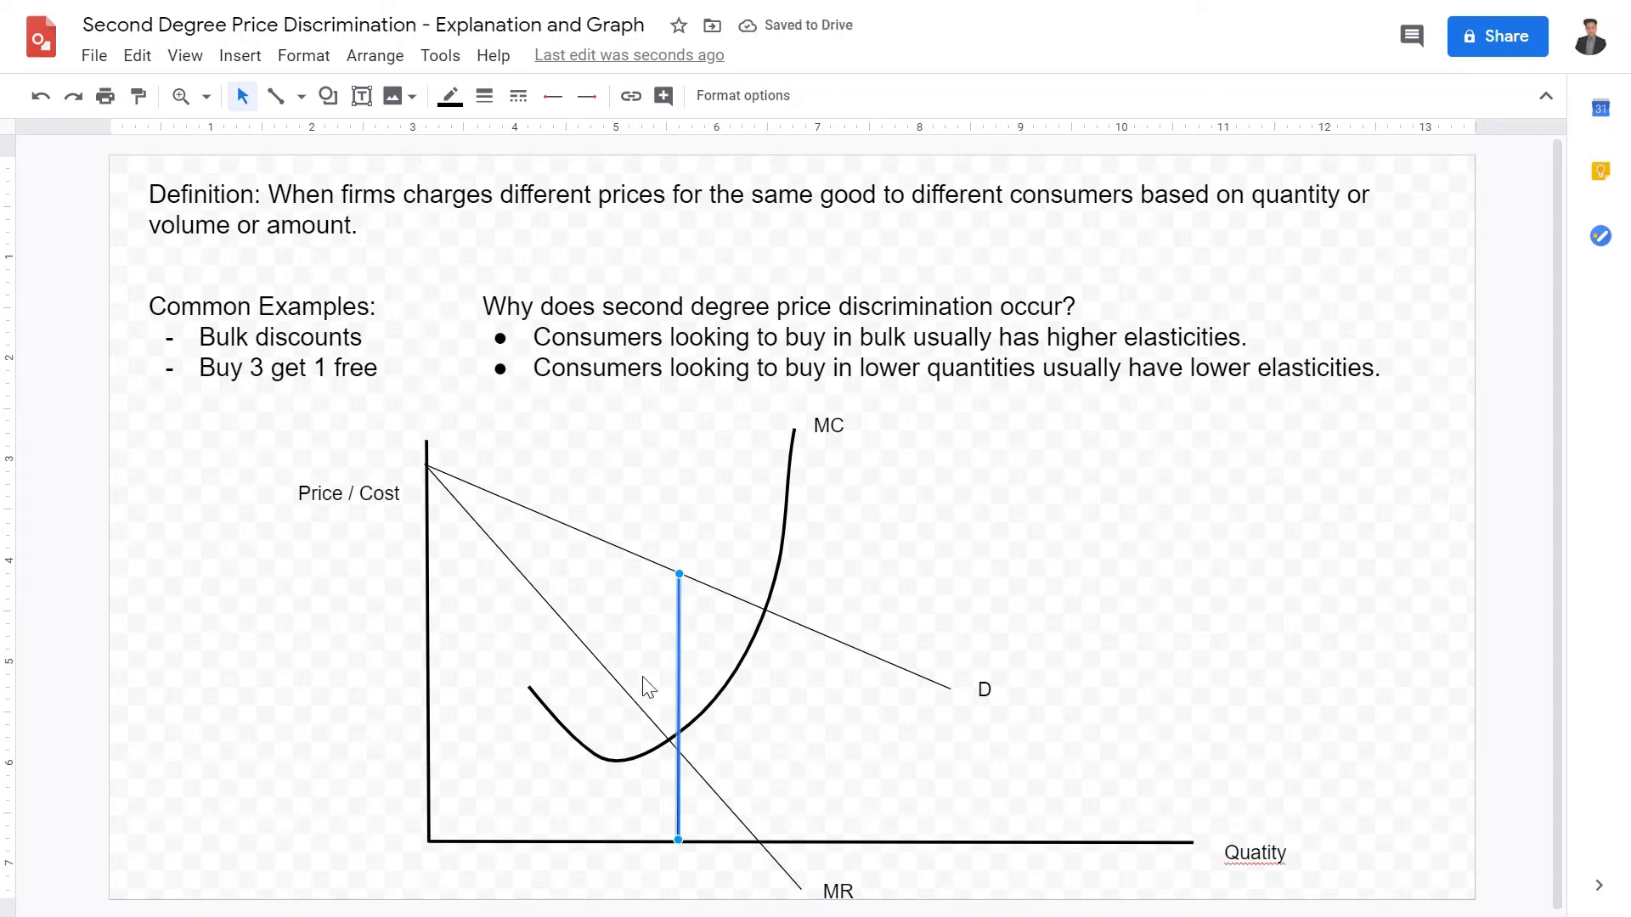
key("Left")
key("Right")
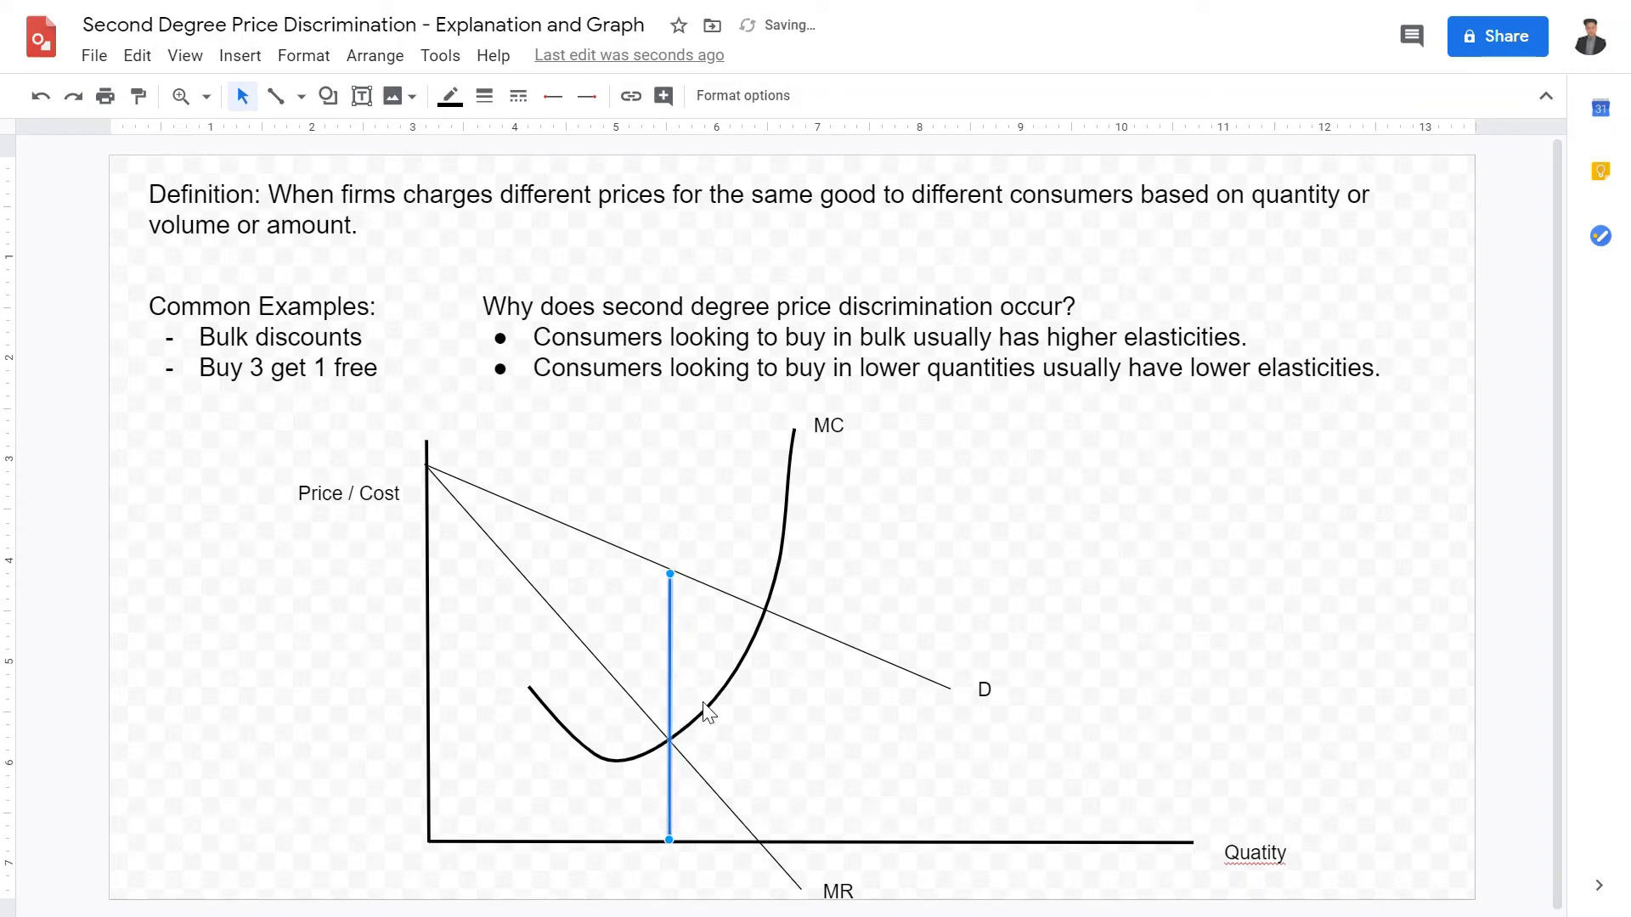
left_click(518, 96)
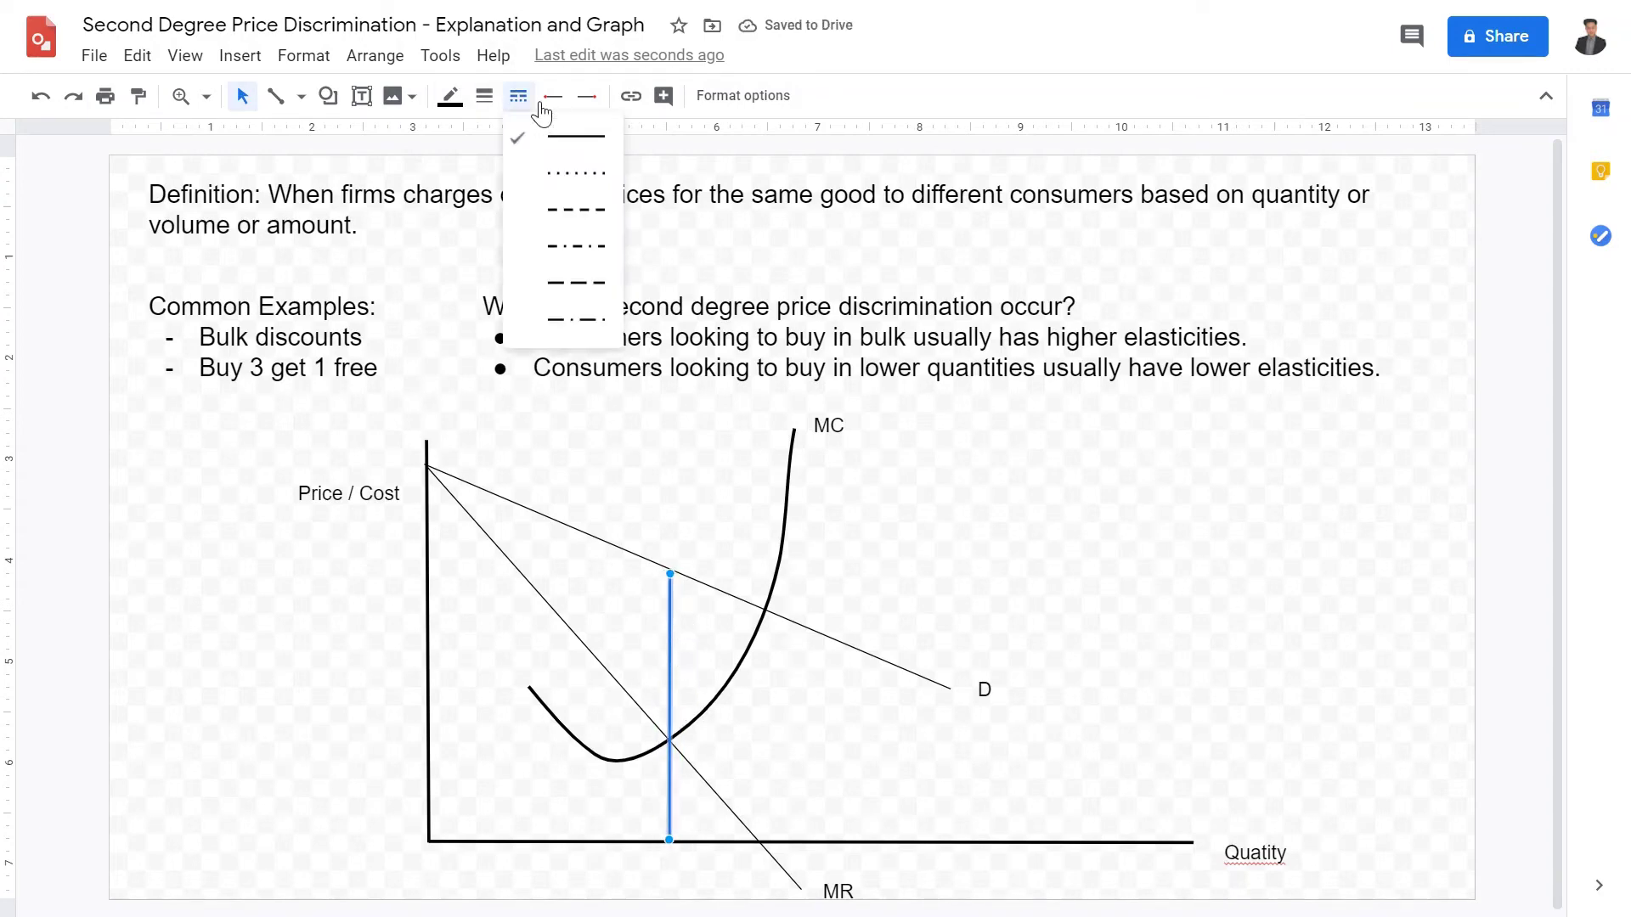
left_click(587, 224)
left_click(301, 765)
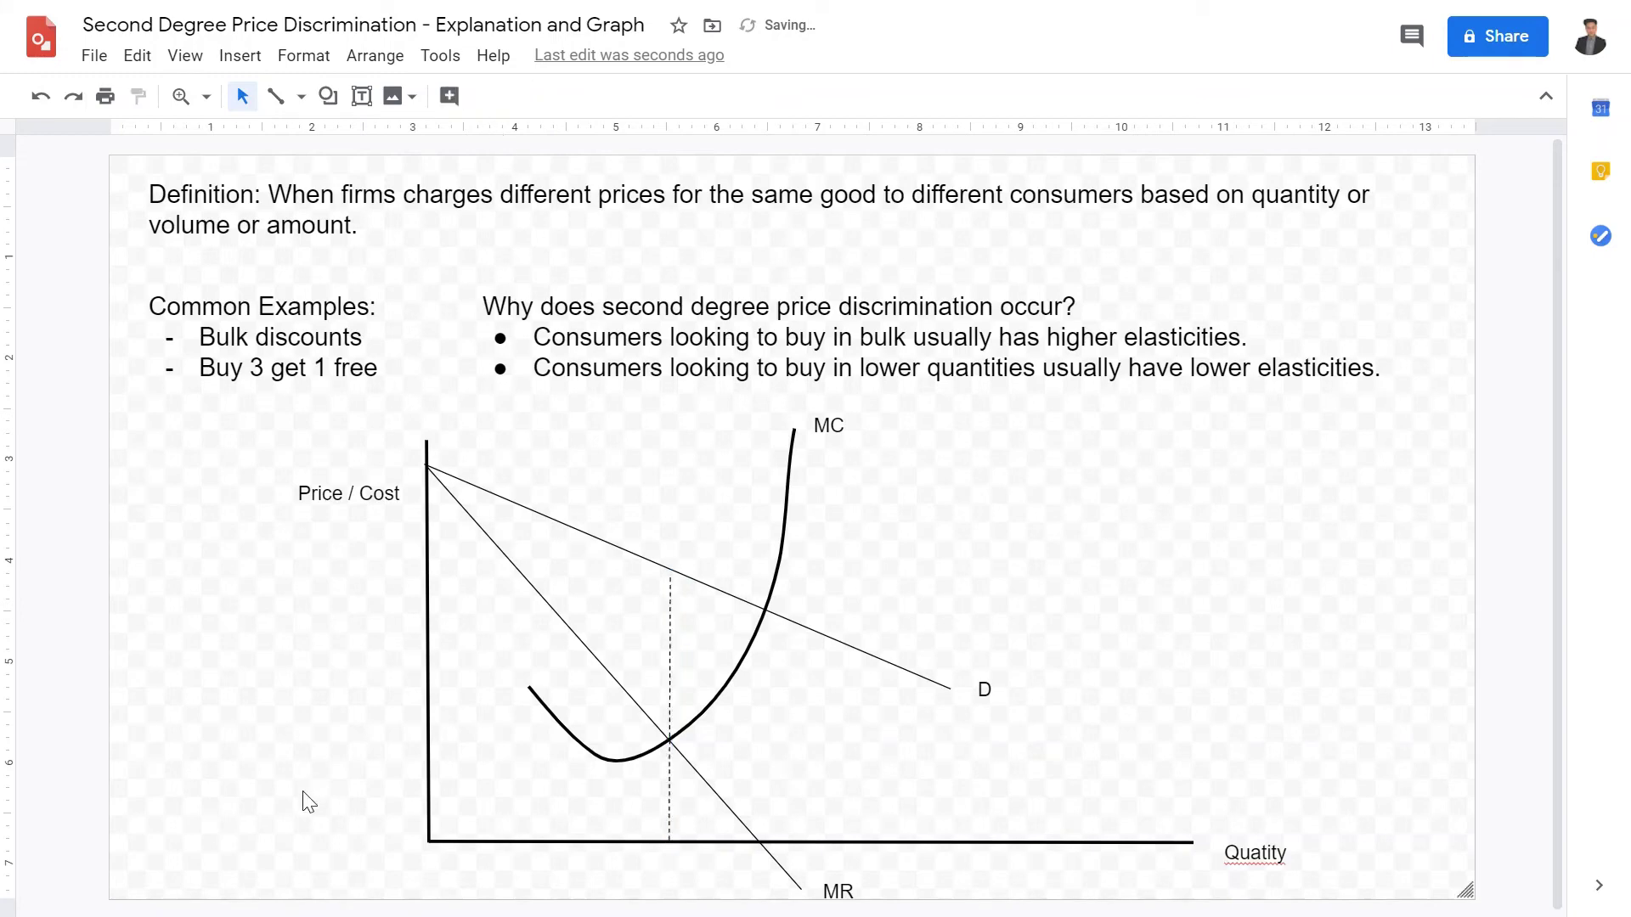
left_click(669, 645)
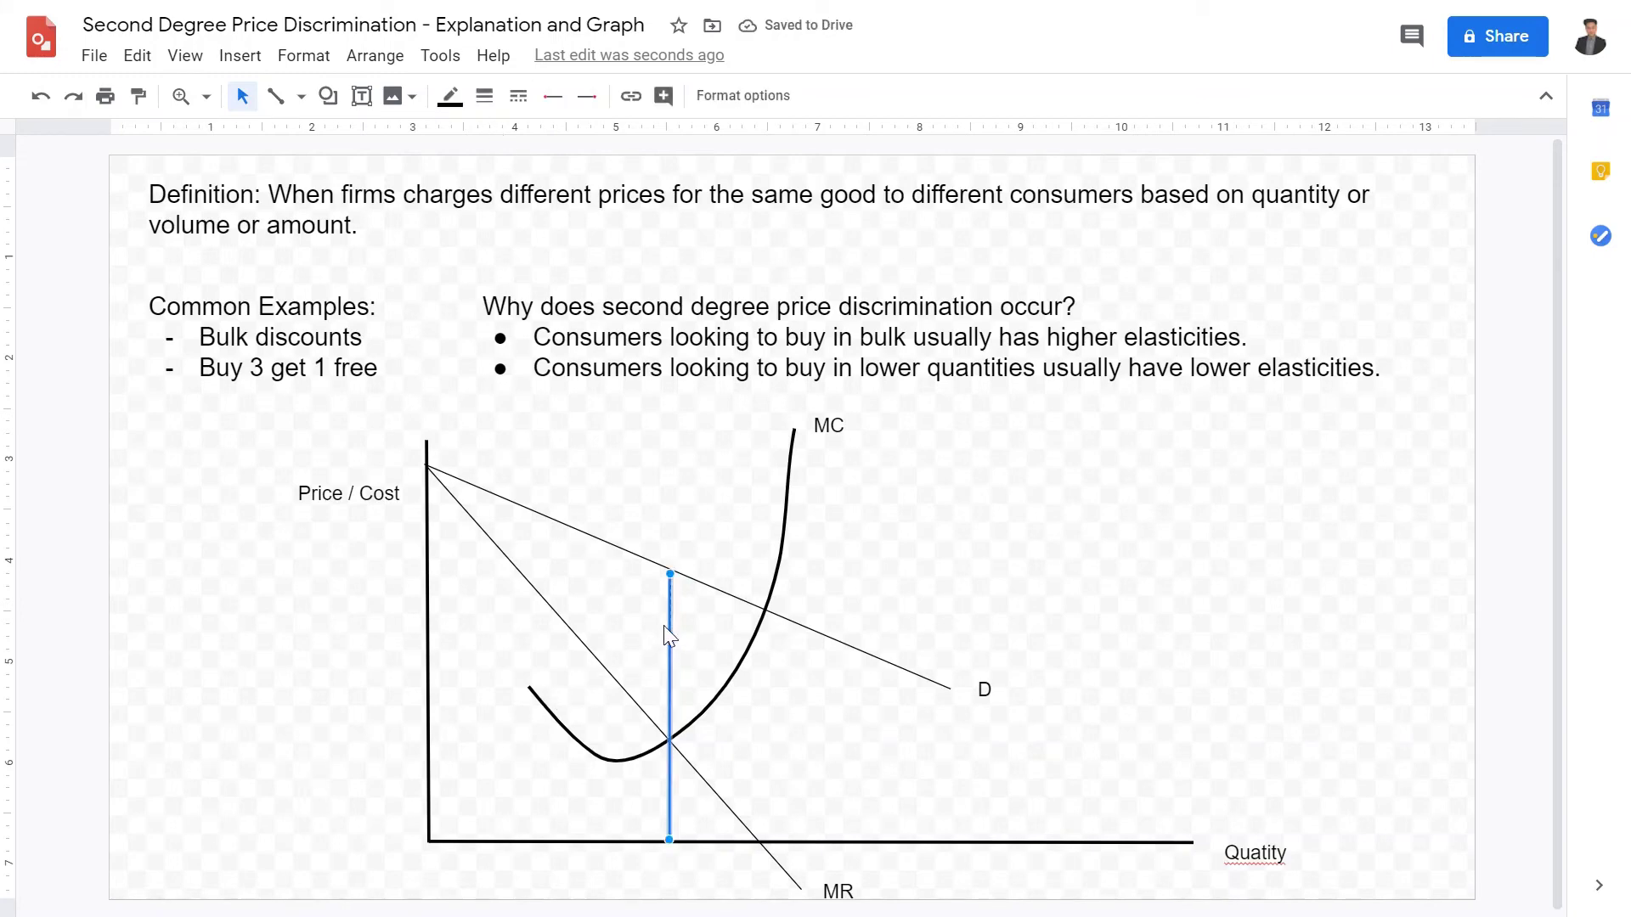
left_click(484, 96)
left_click(521, 226)
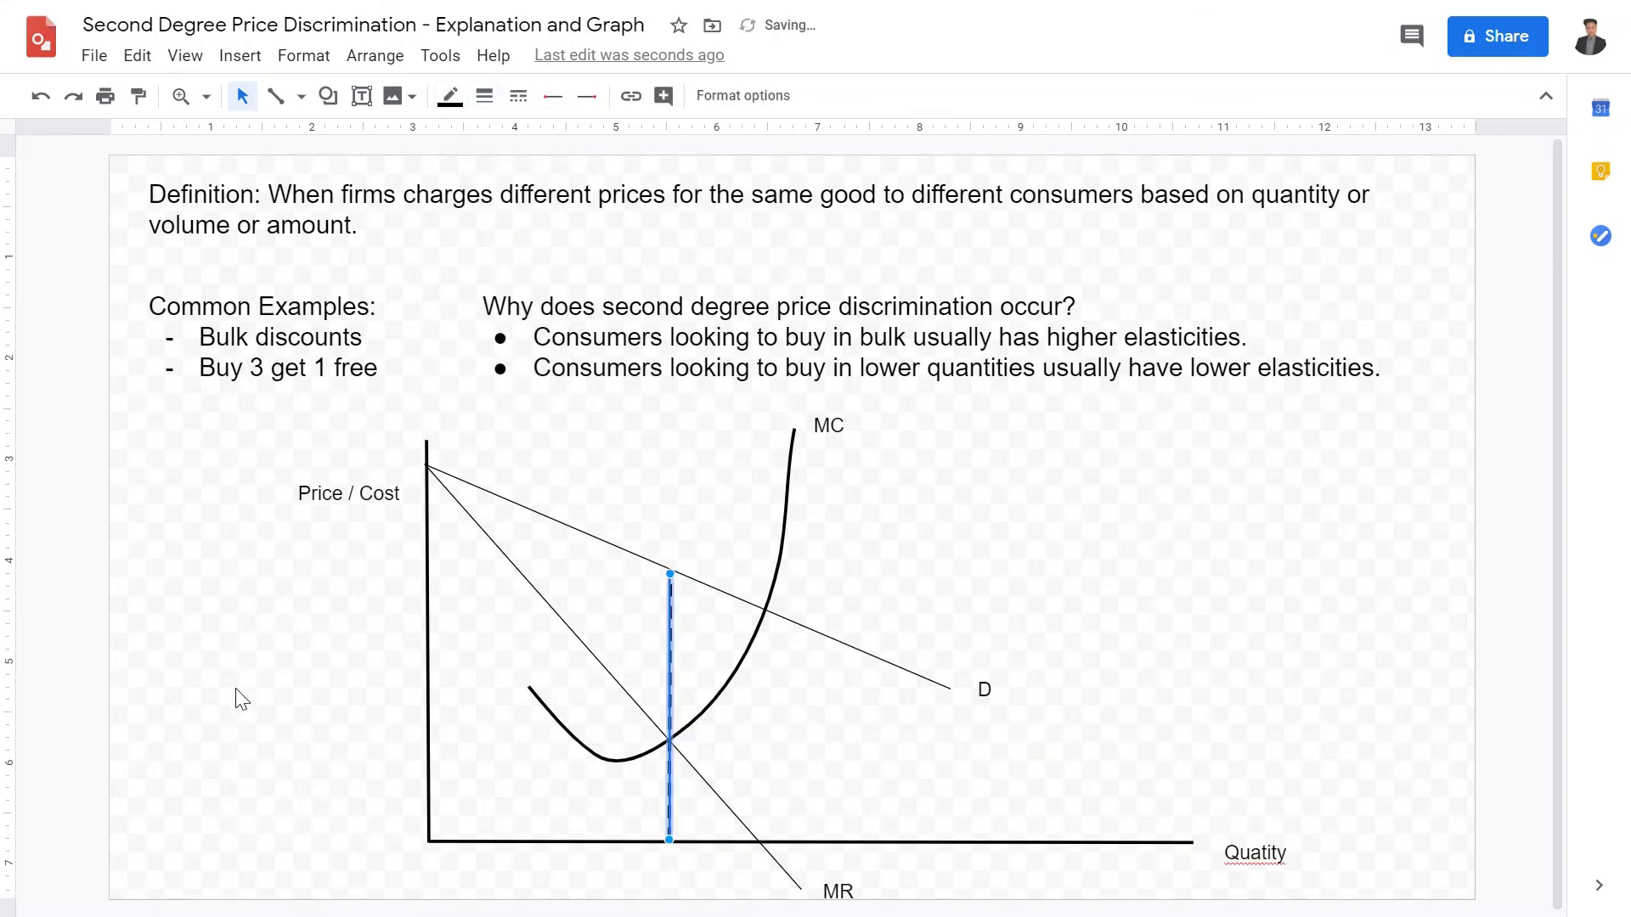
left_click(103, 708)
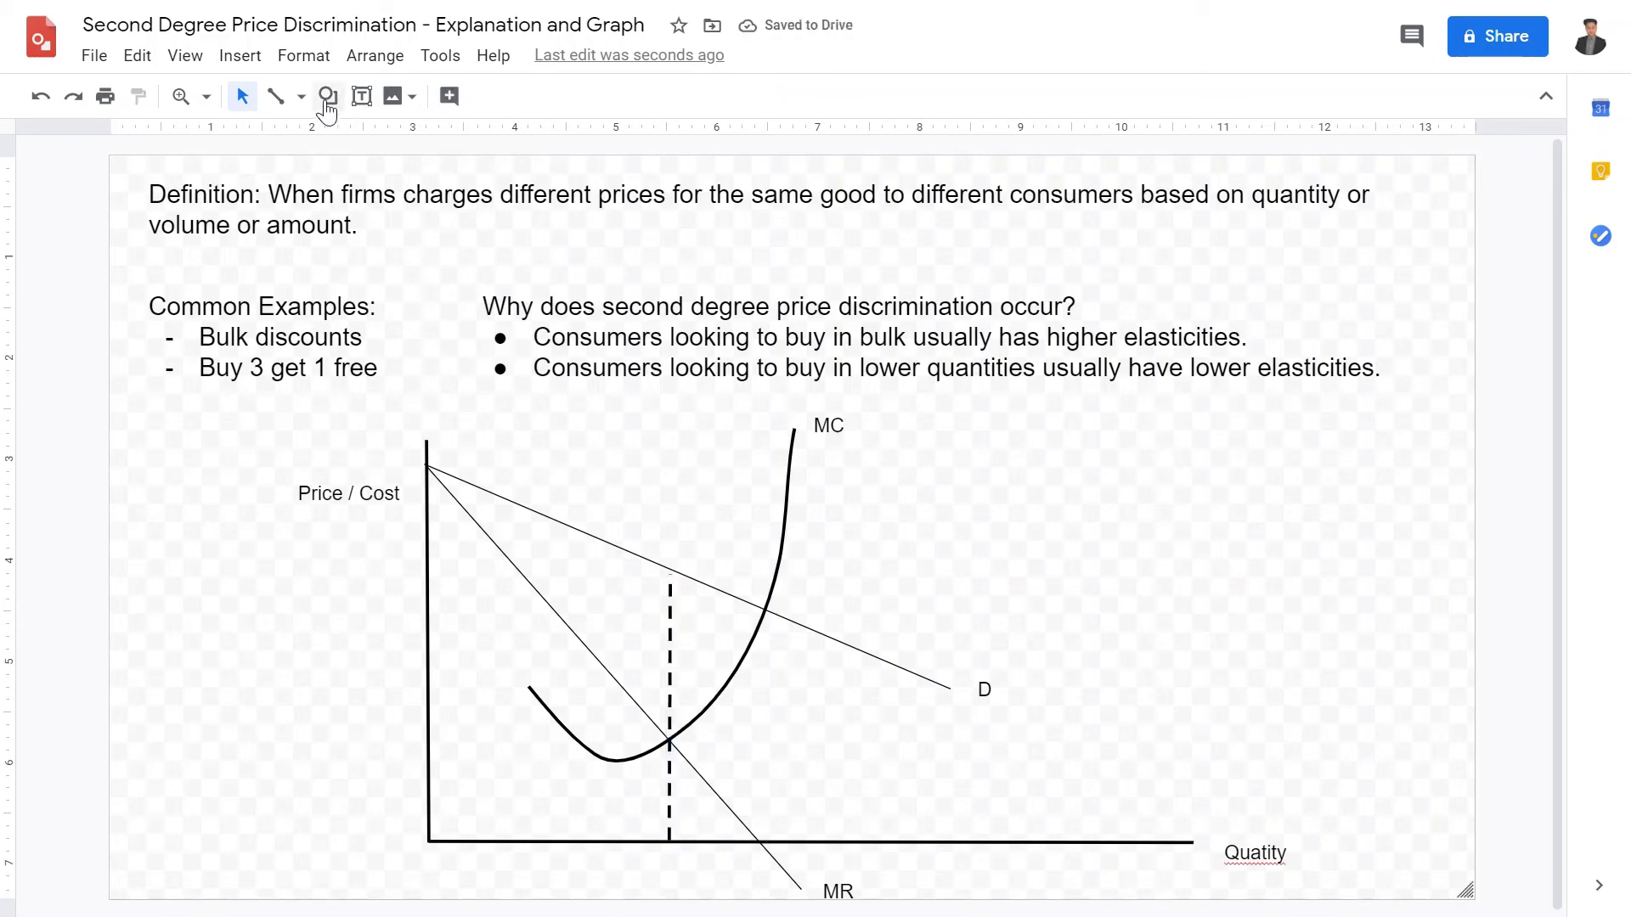
Draw a thick dashed horizontal line from the vertical line's top to the price axis.
left_click(275, 96)
left_click_drag(687, 598, 448, 589)
left_click(484, 95)
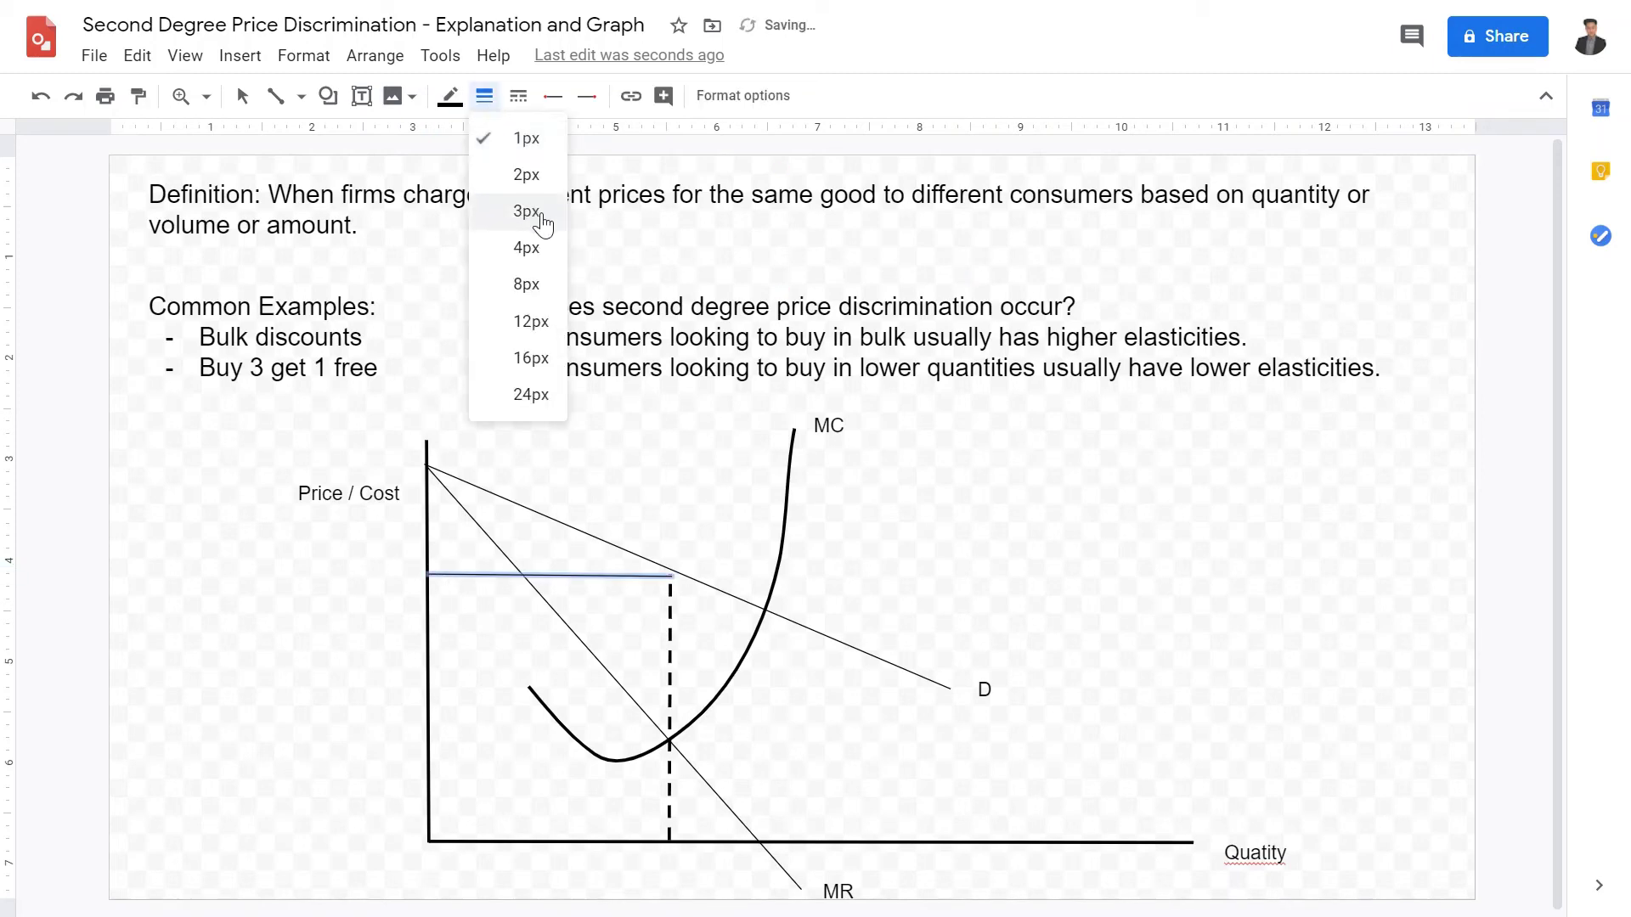
left_click(527, 247)
left_click(519, 96)
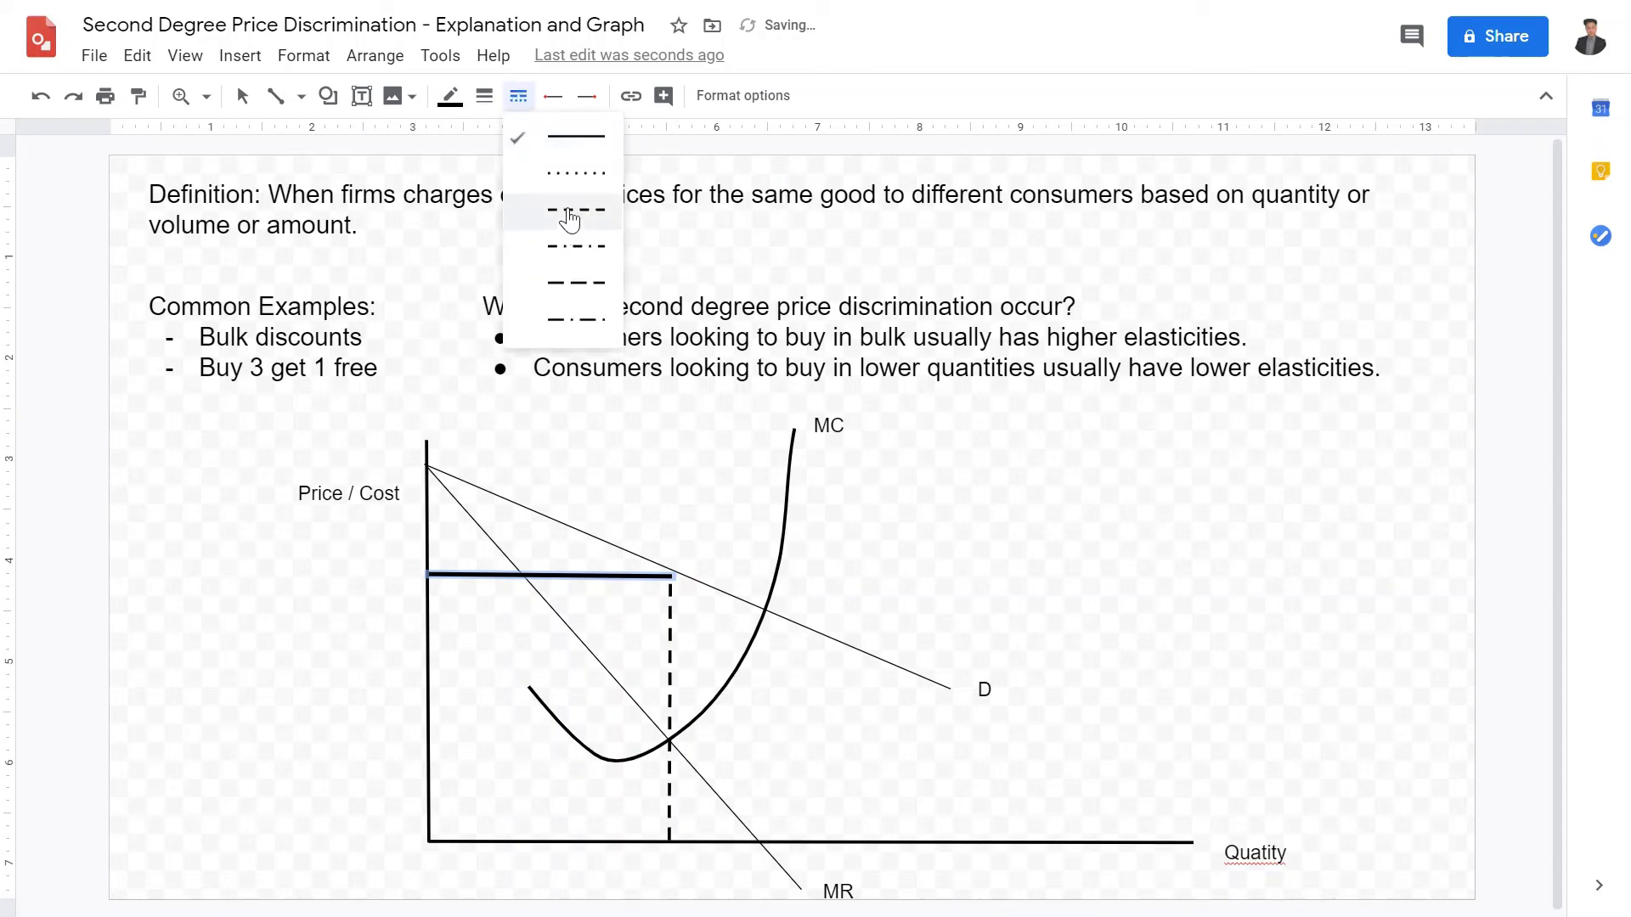
left_click(552, 209)
left_click(304, 661)
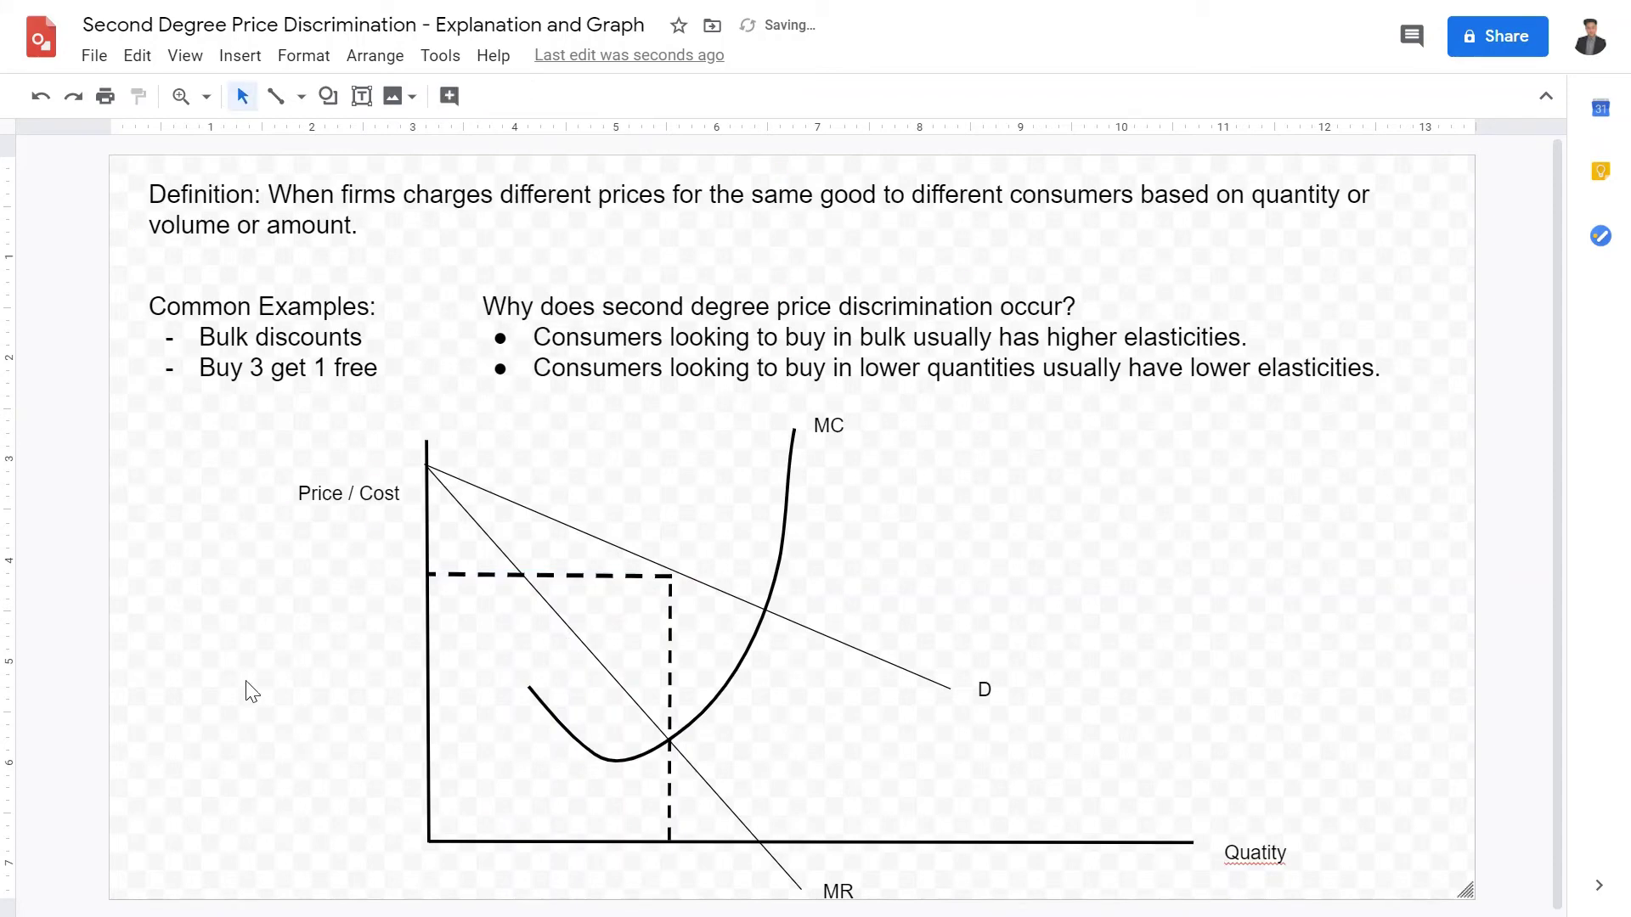
Sketch a freehand U-shaped ATC curve with Scribble, redoing failed attempts.
left_click(299, 97)
left_click(338, 354)
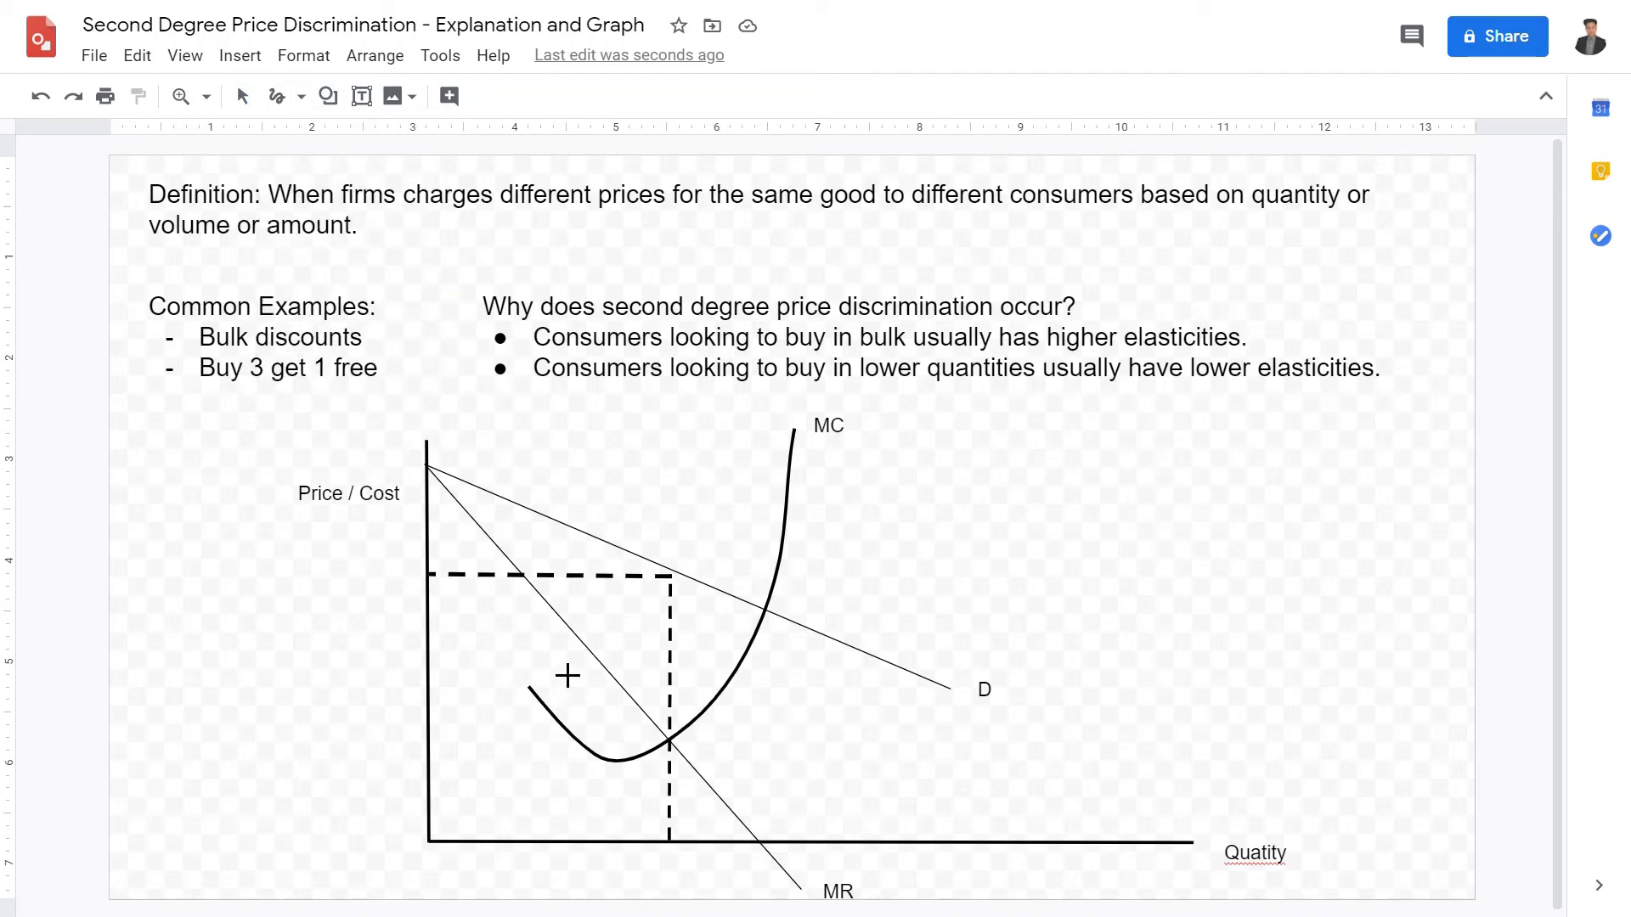
mouse_move(623, 645)
left_mouse_down()
mouse_move(637, 670)
mouse_move(754, 728)
mouse_move(862, 594)
left_mouse_up()
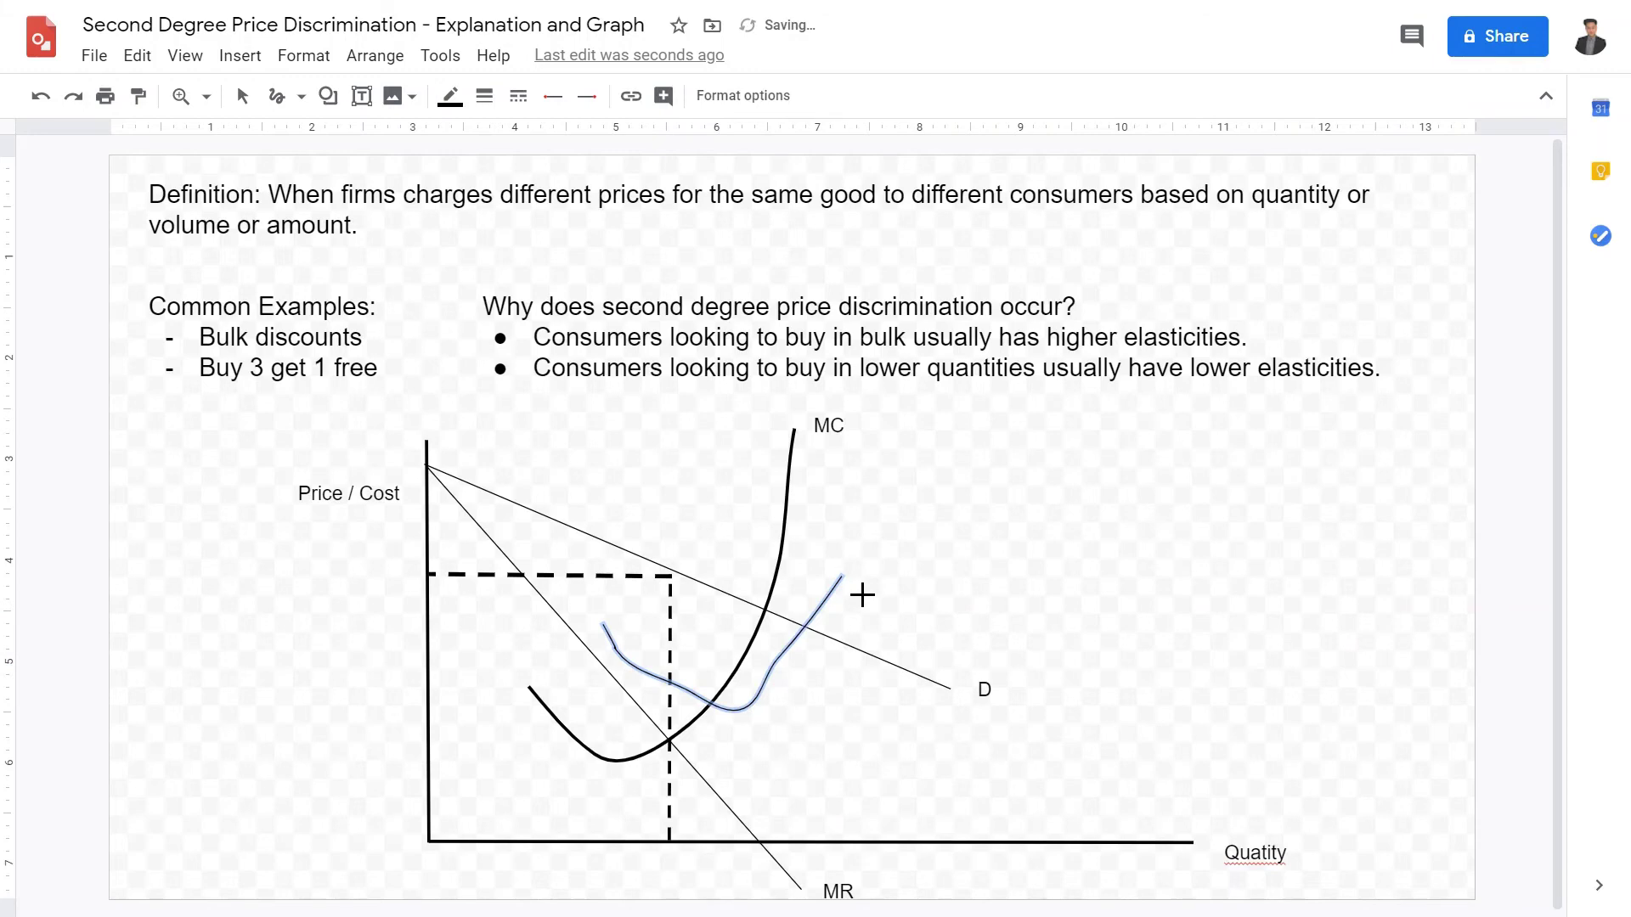
key("Delete")
mouse_move(637, 642)
left_mouse_down()
mouse_move(742, 691)
mouse_move(782, 680)
mouse_move(867, 575)
left_mouse_up()
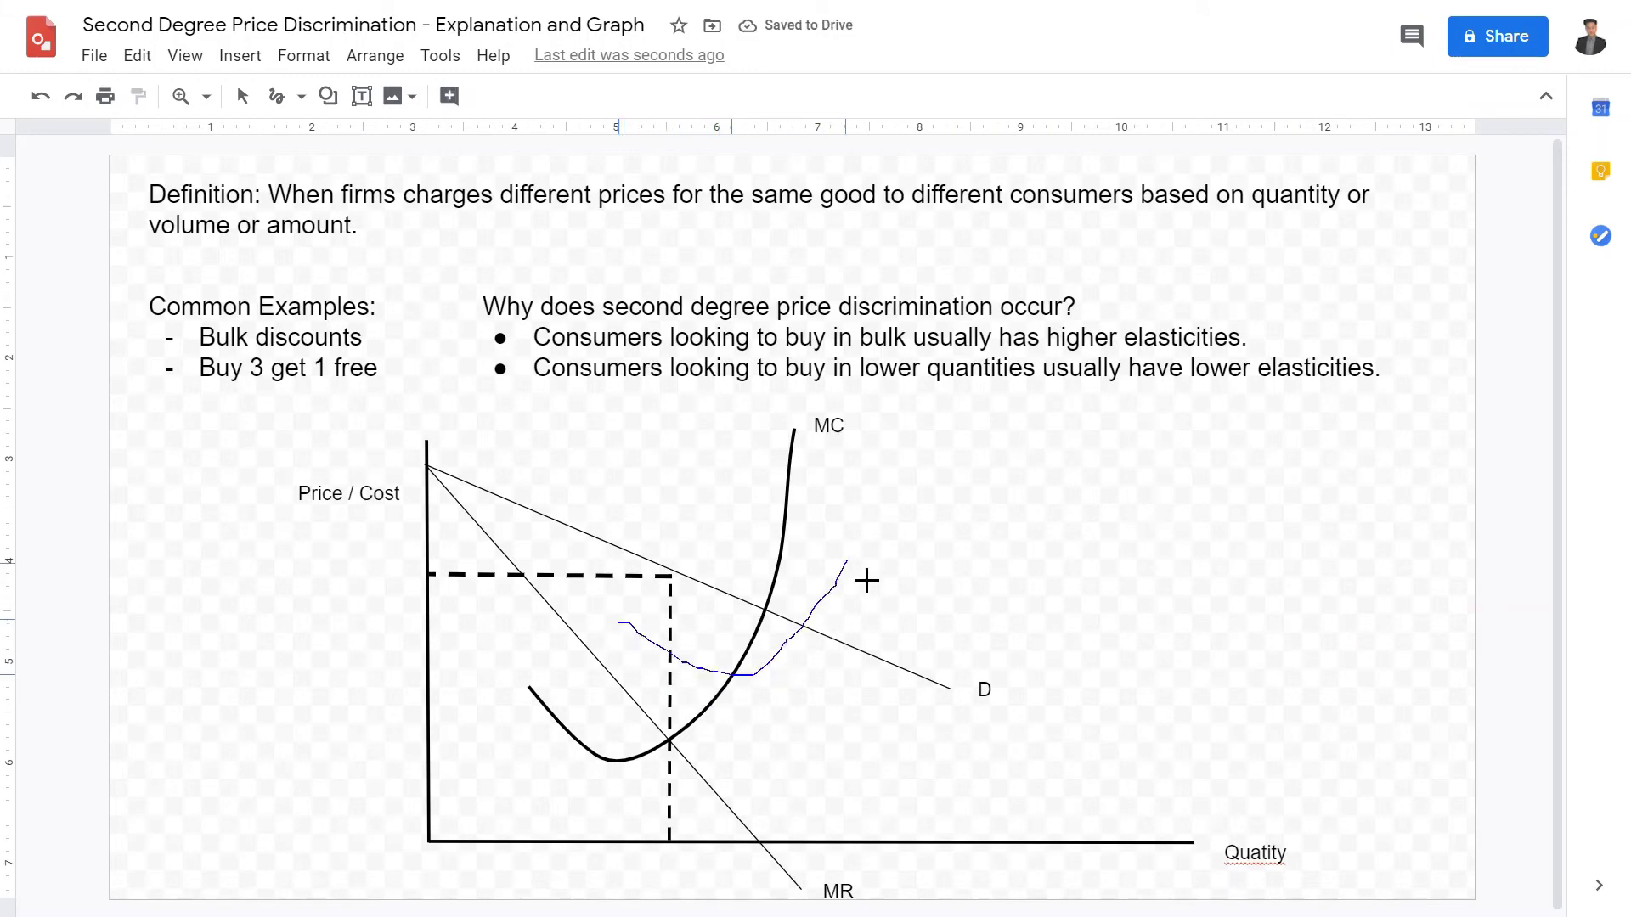
key("Delete")
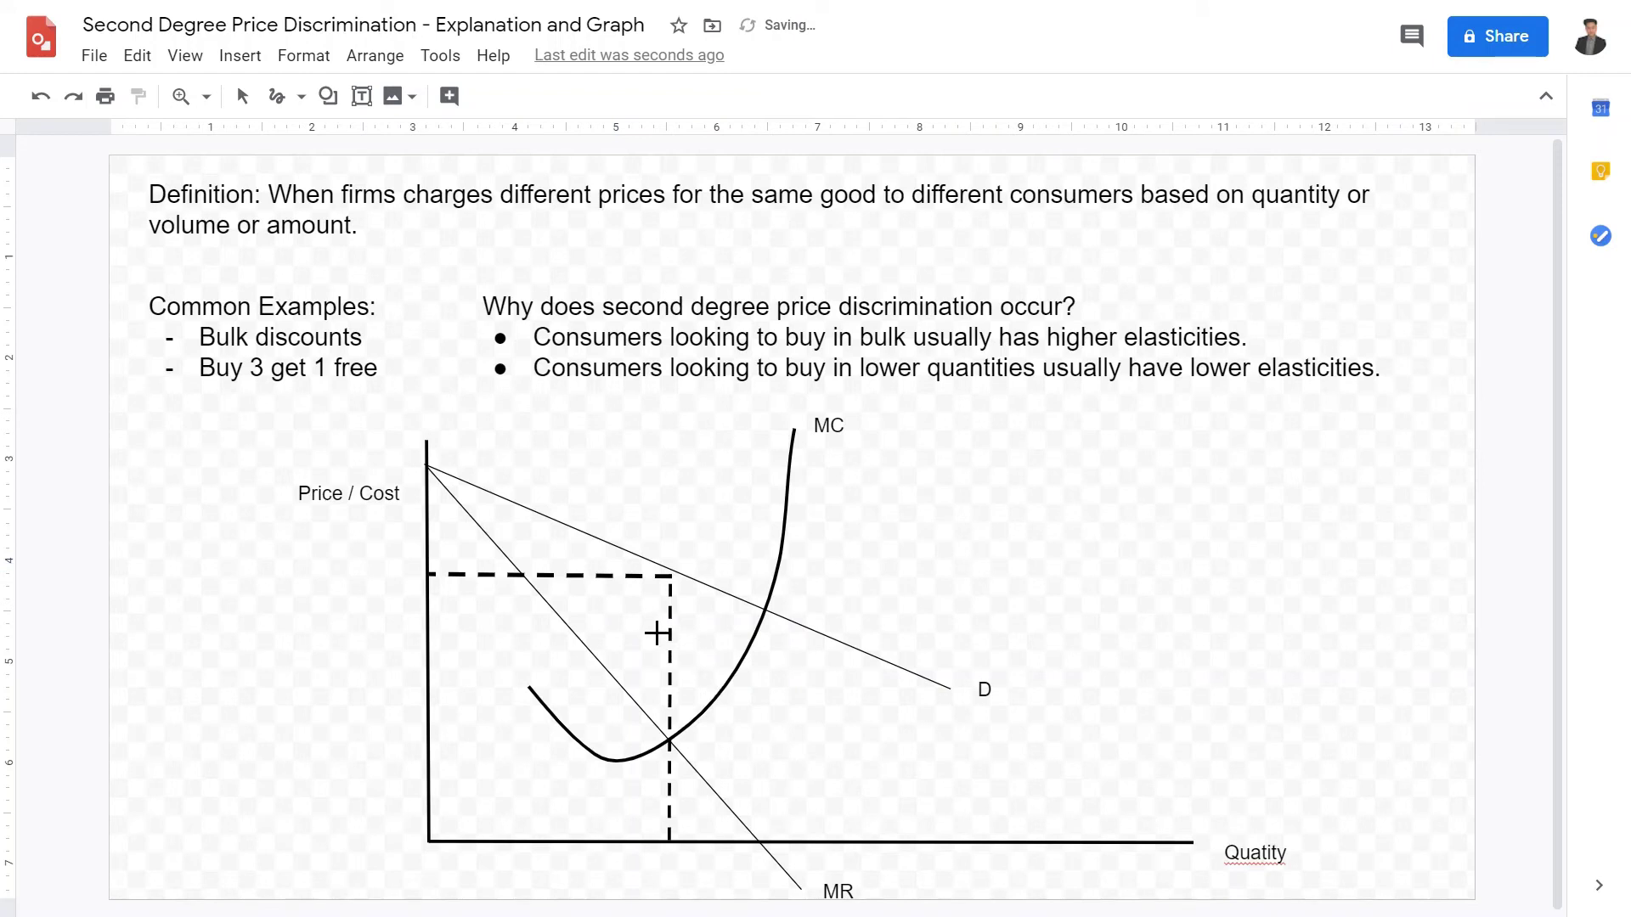
mouse_move(638, 612)
left_mouse_down()
mouse_move(739, 674)
mouse_move(846, 636)
mouse_move(888, 575)
left_mouse_up()
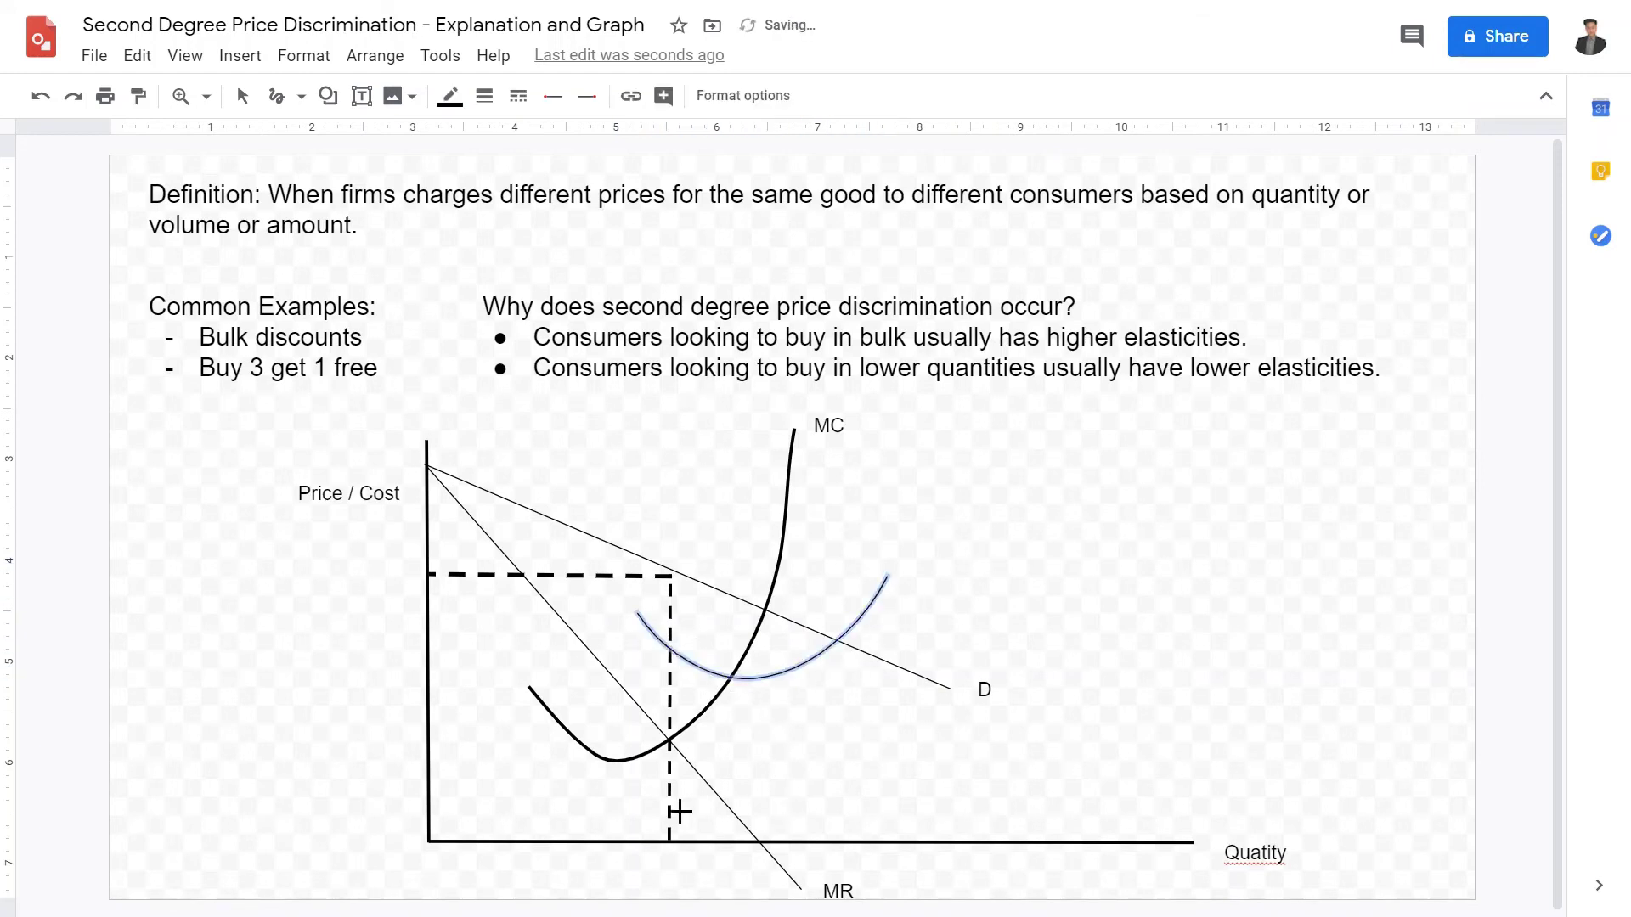
Add a text box labelling the curve 'ATC' at its upper end.
left_click(361, 95)
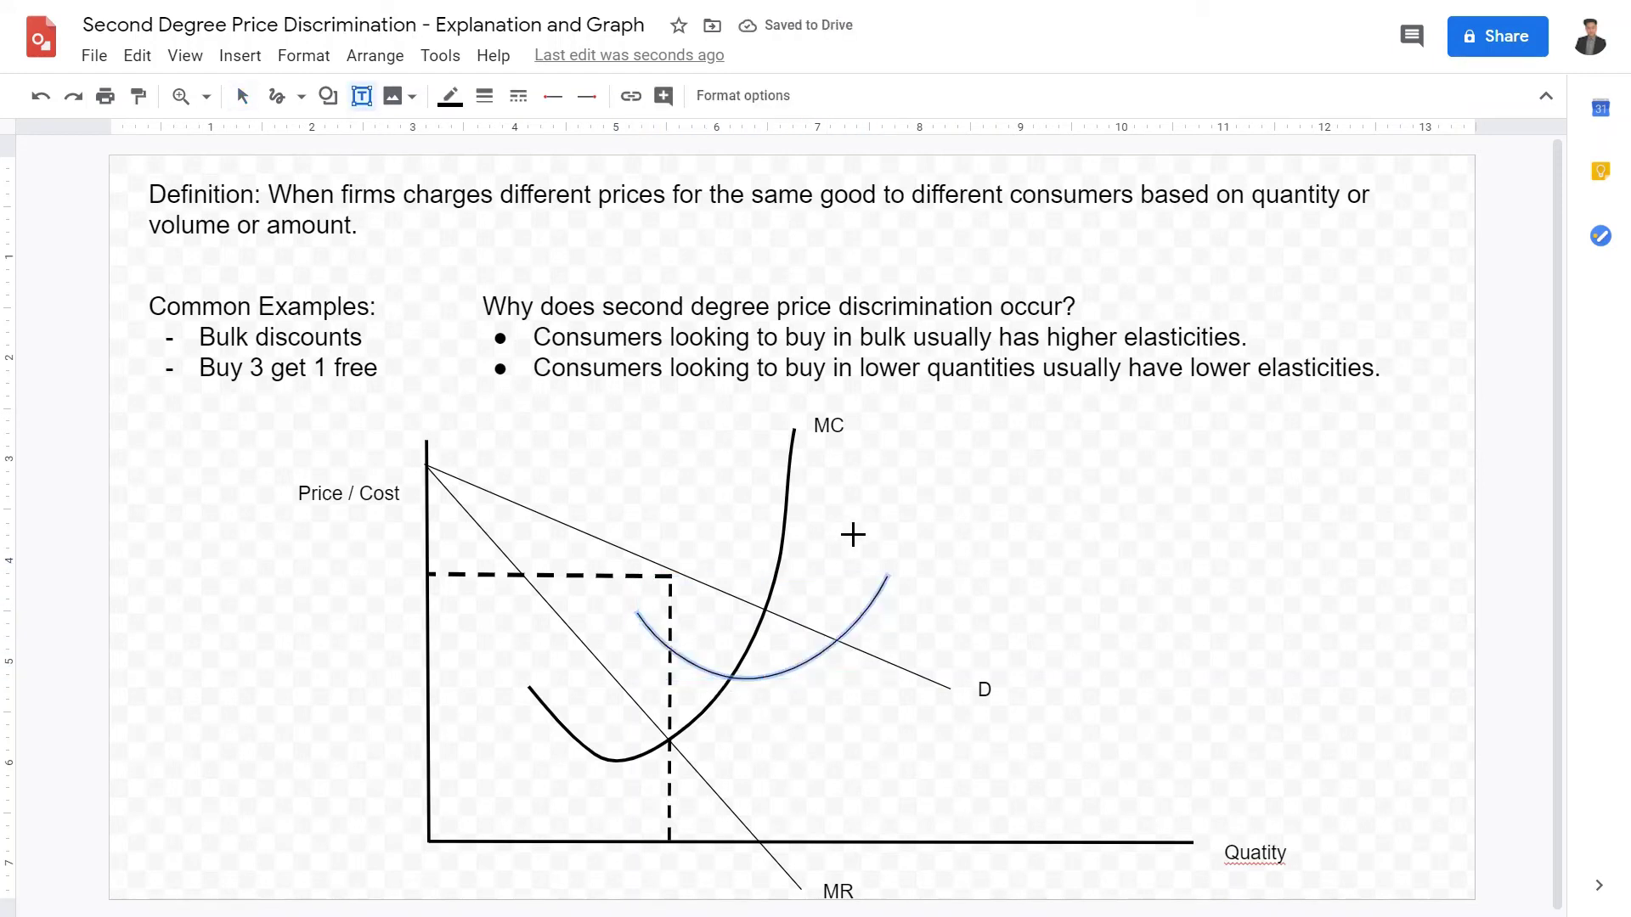
left_click_drag(829, 514, 1079, 574)
left_click(900, 813)
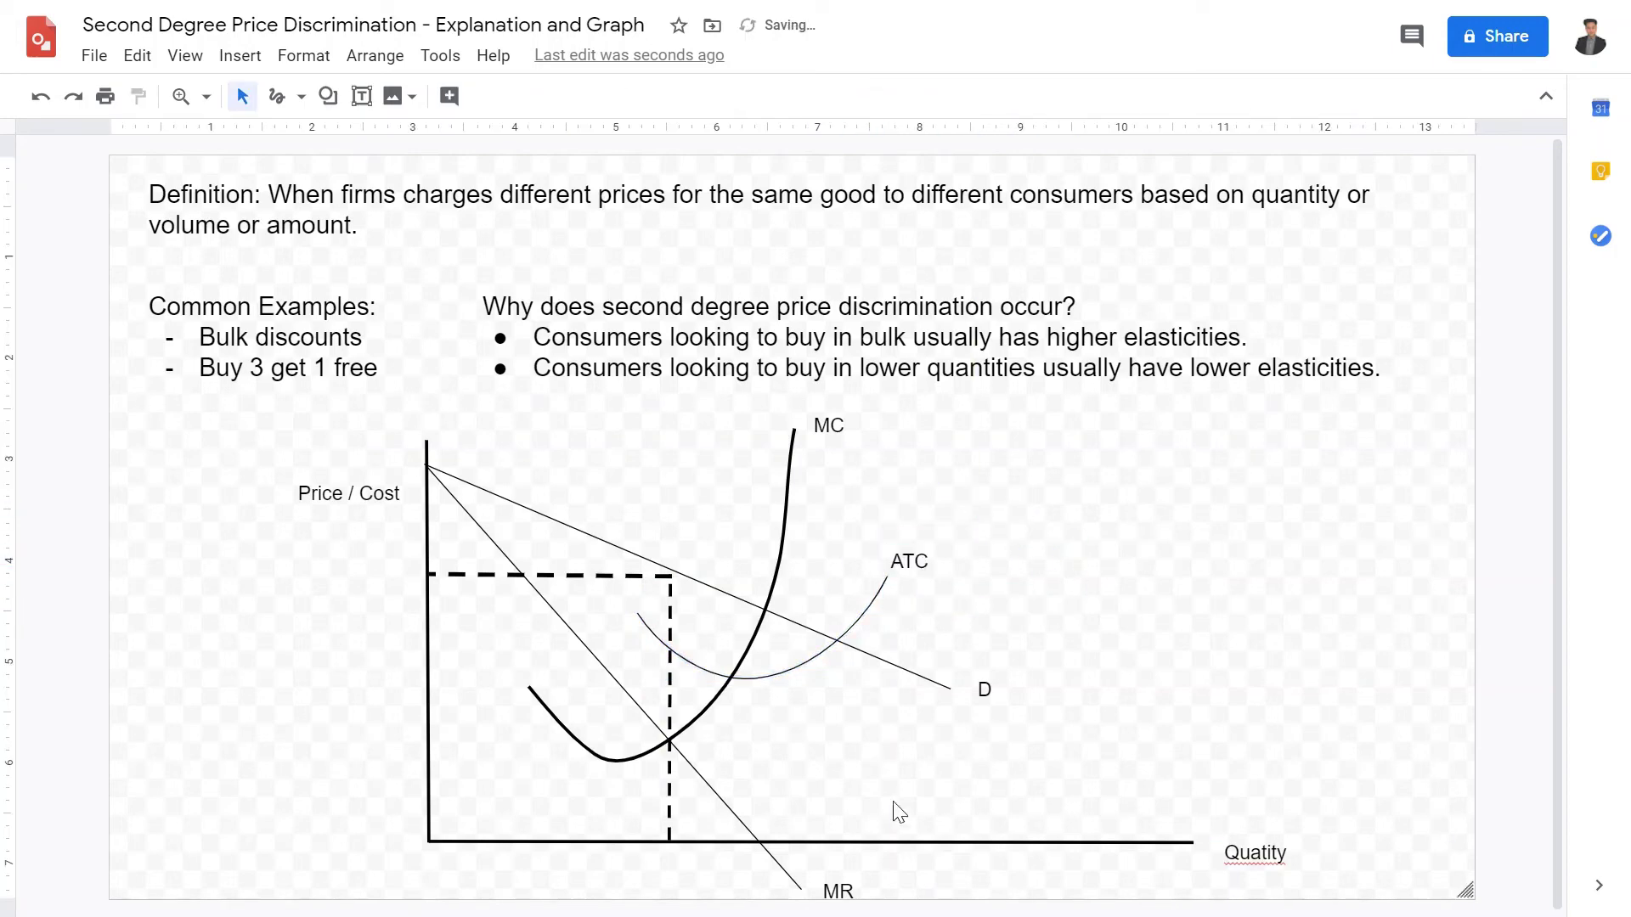
left_click(301, 96)
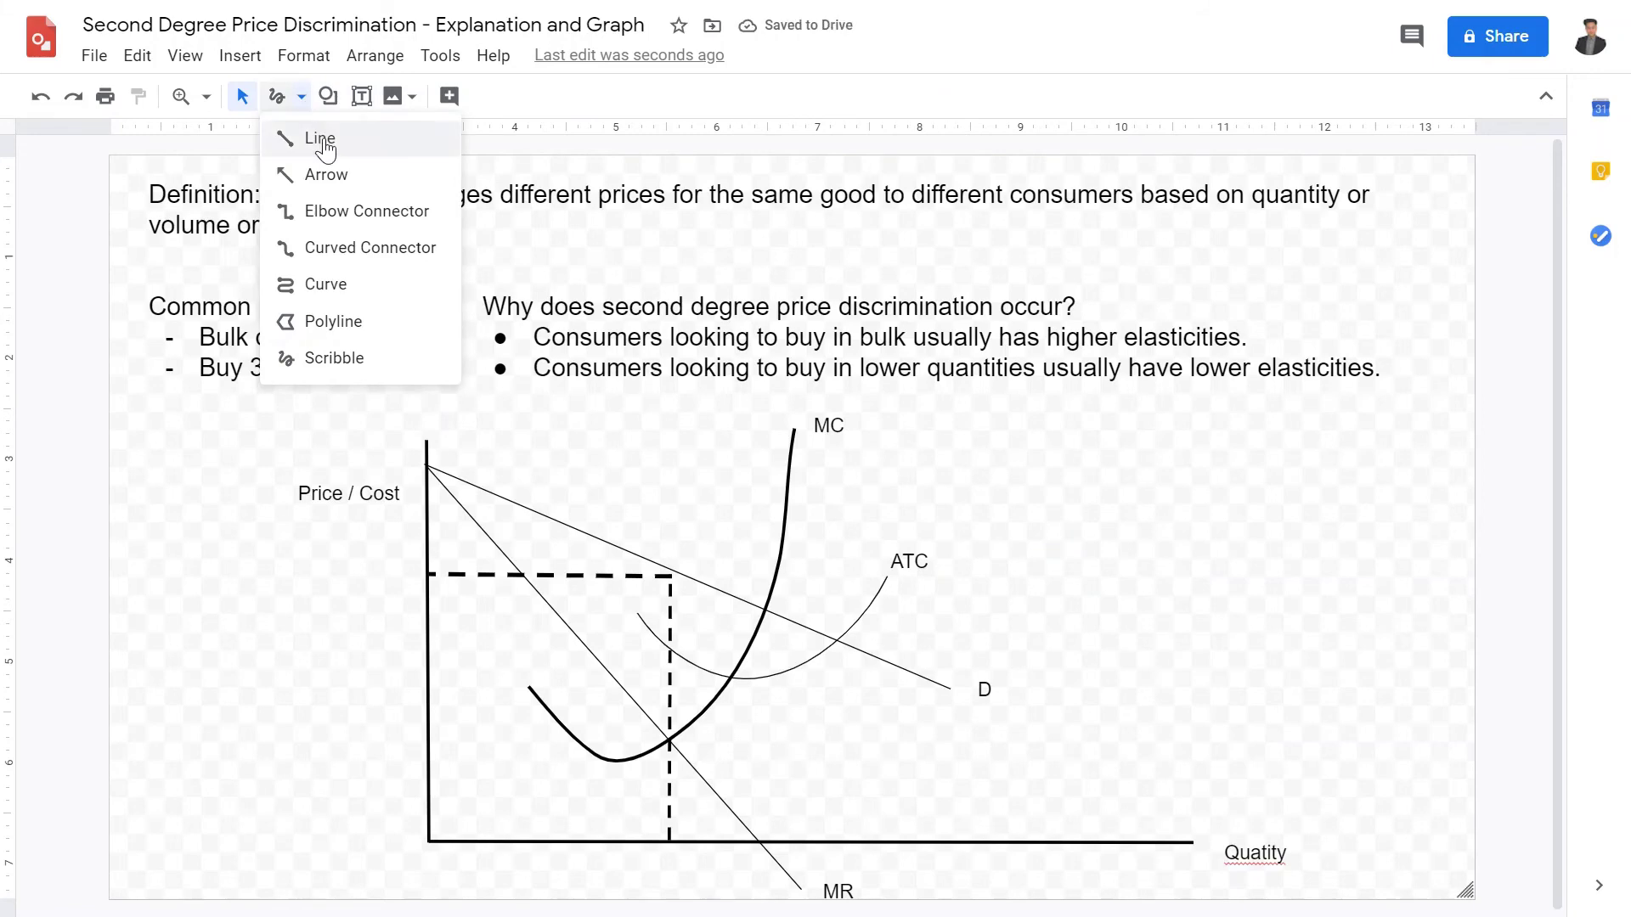
Draw a thick dashed horizontal line at ATC height from the quantity line to the price axis.
left_click(281, 139)
mouse_move(669, 647)
left_mouse_down()
mouse_move(433, 643)
mouse_move(447, 665)
left_mouse_up()
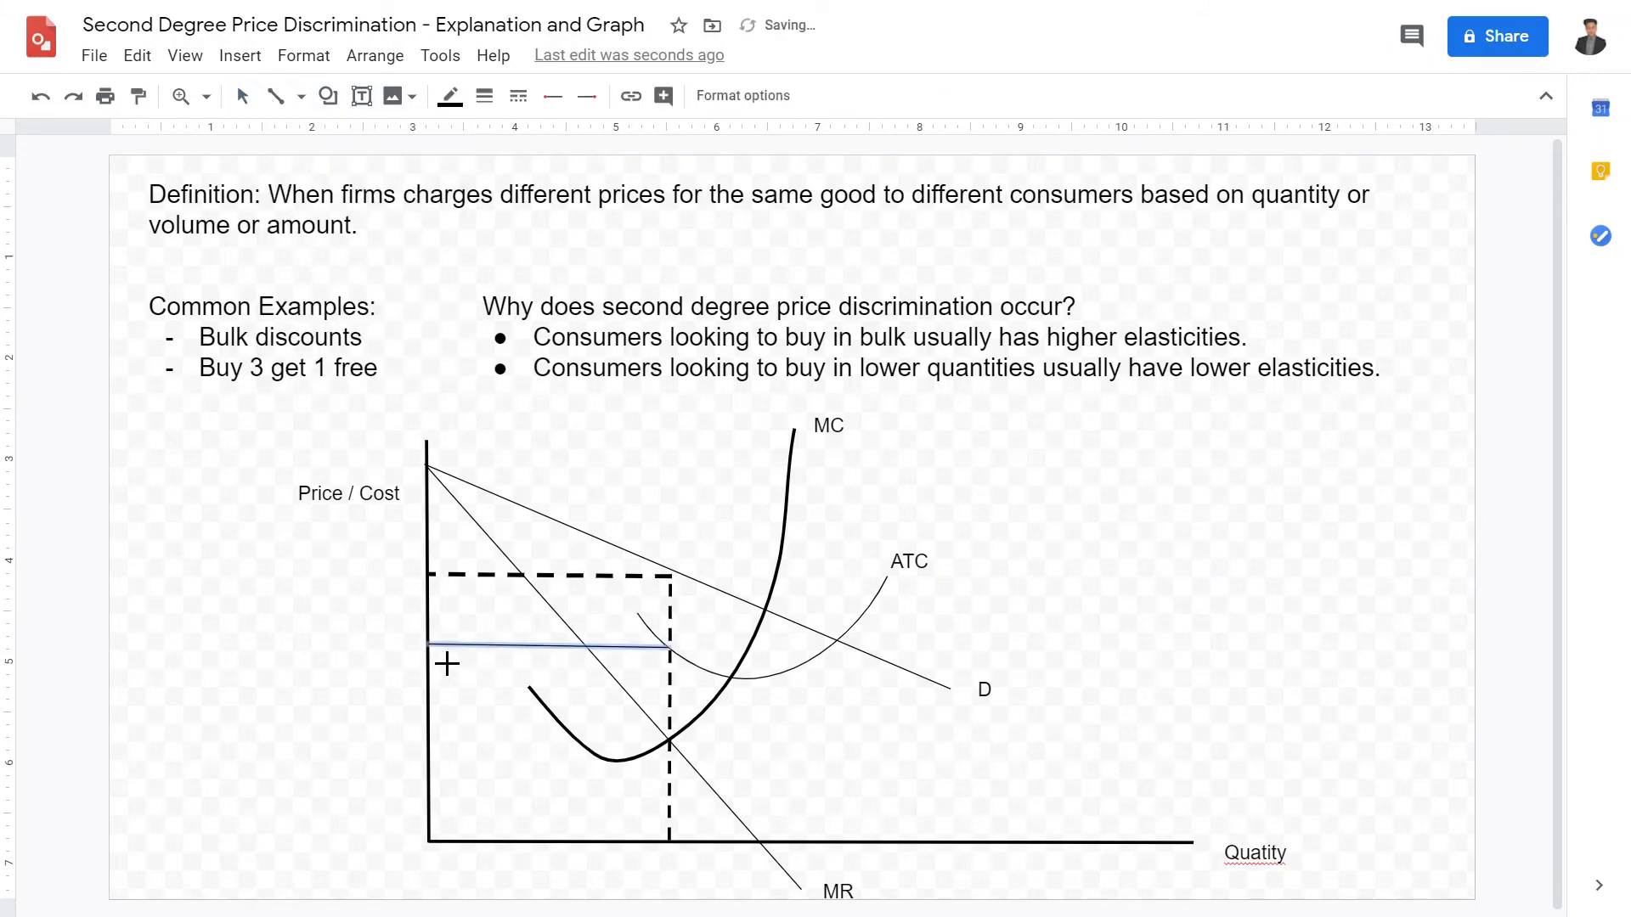
left_click(485, 96)
left_click(523, 207)
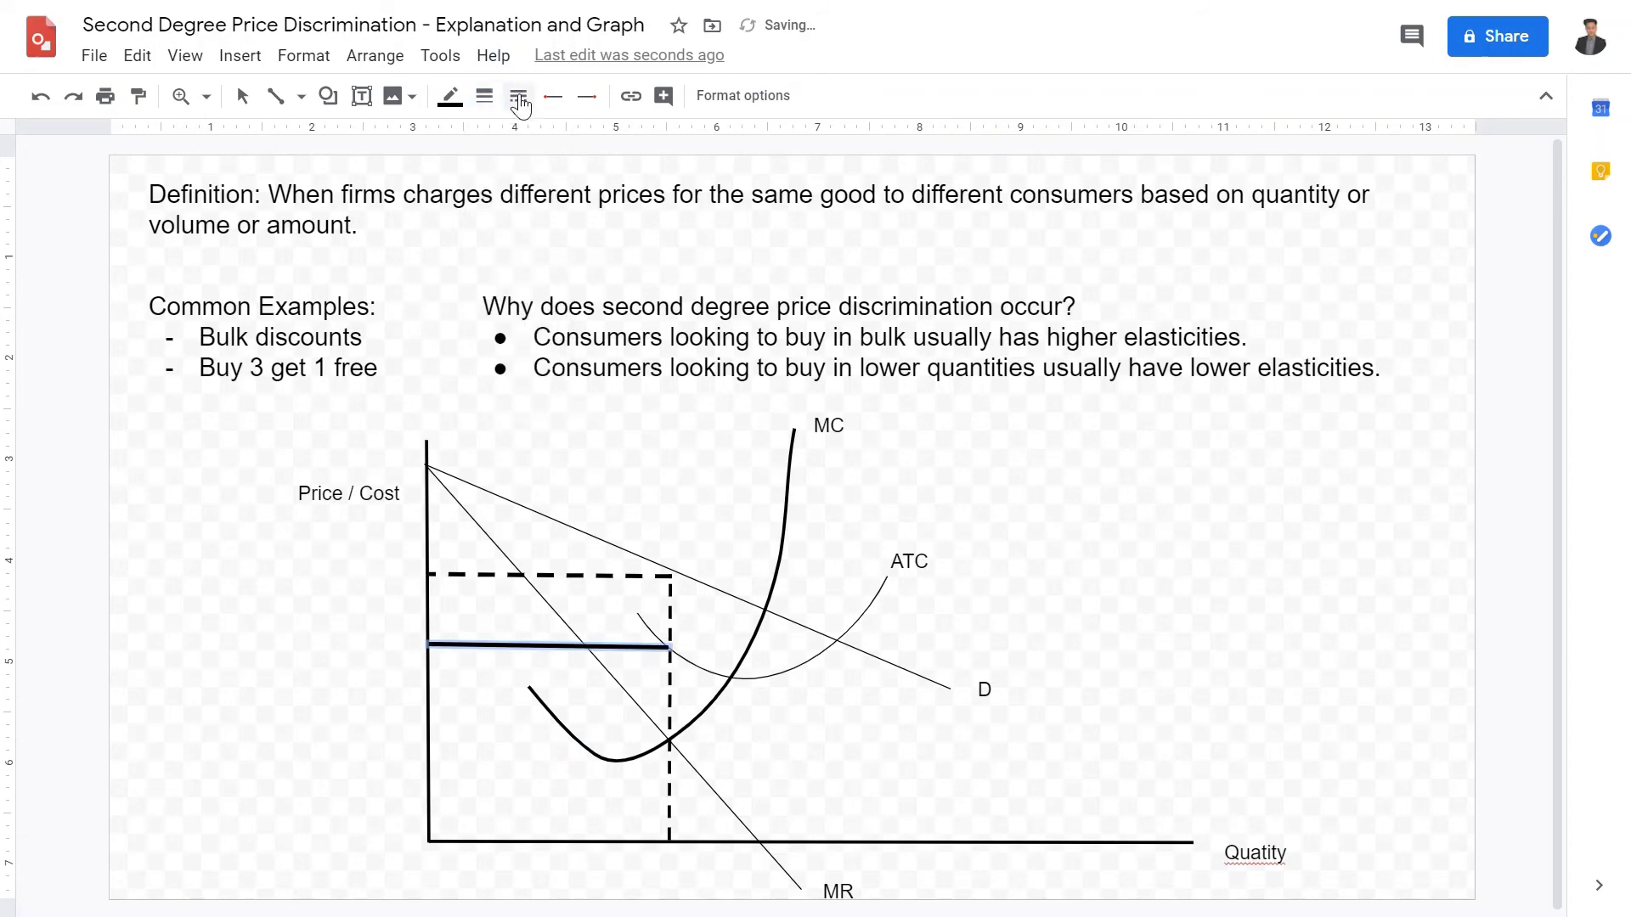
left_click(518, 96)
left_click(563, 210)
Delete the stray diagonal line accidentally drawn near the axis.
left_click_drag(283, 677, 393, 786)
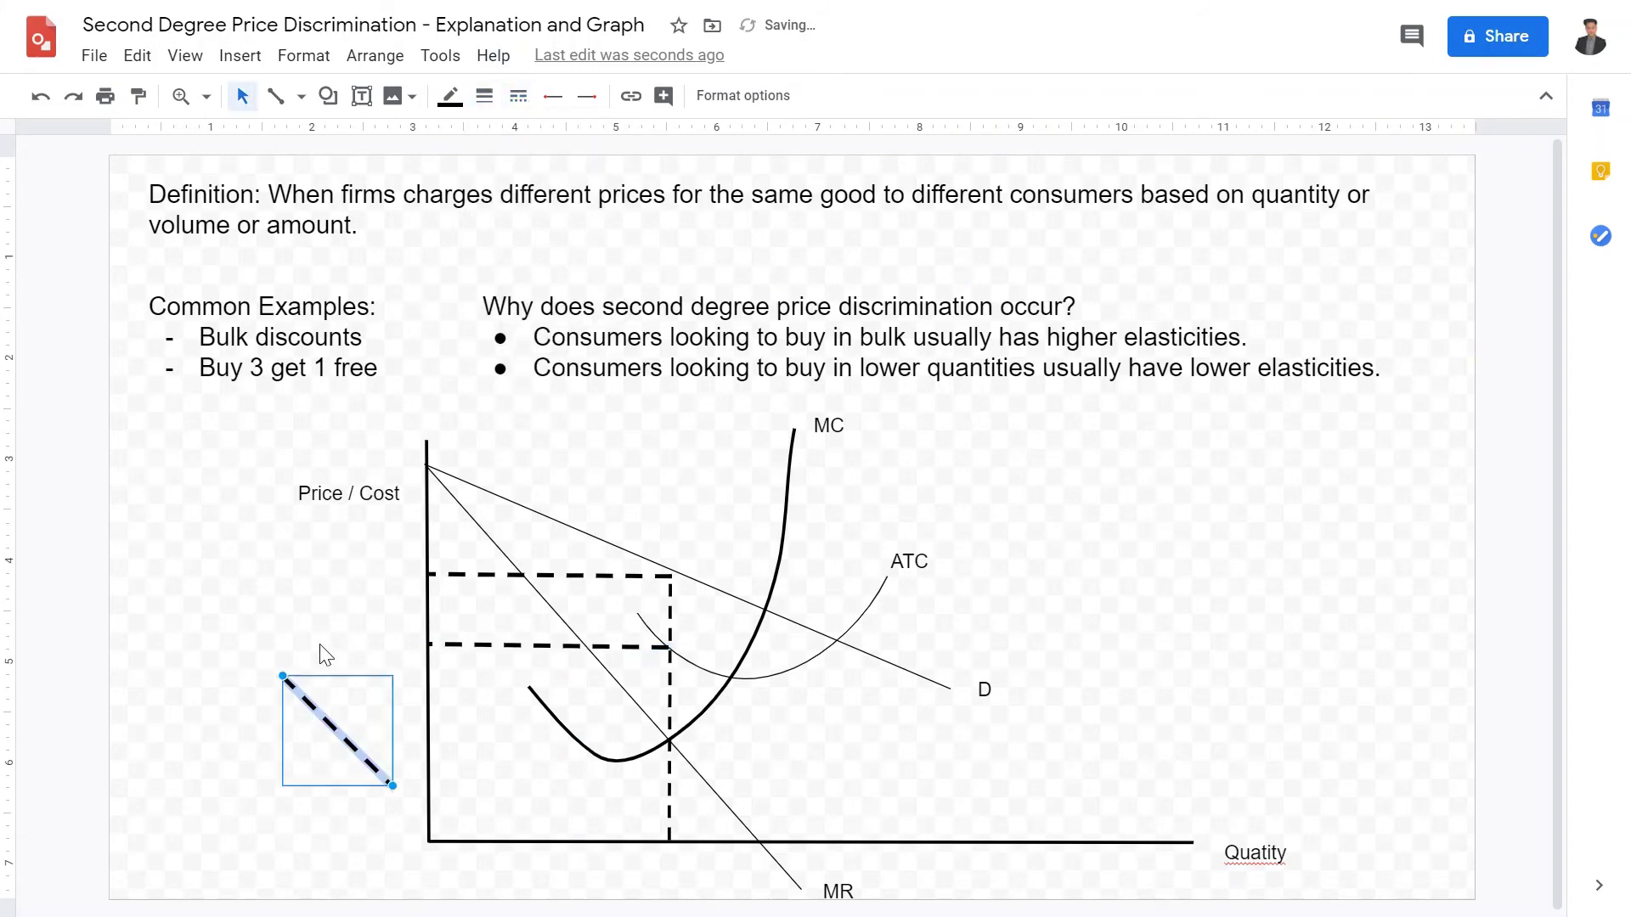
left_click(283, 655)
left_click(350, 737)
key("Delete")
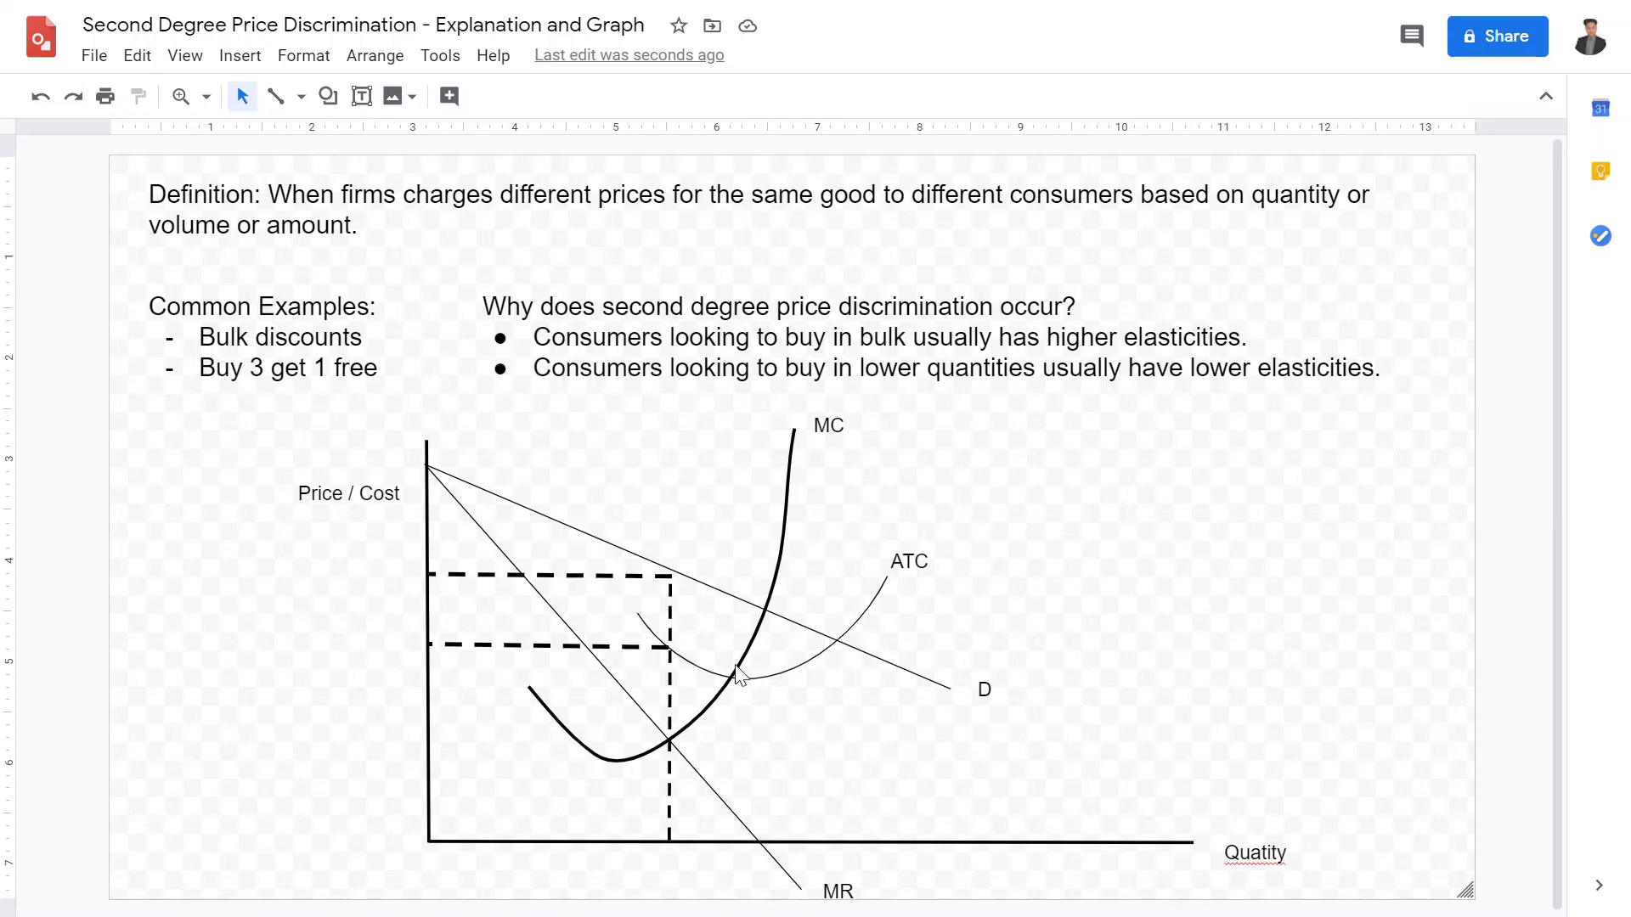
Draw a second thick dashed vertical quantity line at smaller output, reaching demand.
left_click(277, 96)
left_click_drag(607, 848, 606, 544)
left_click_drag(624, 558, 594, 577)
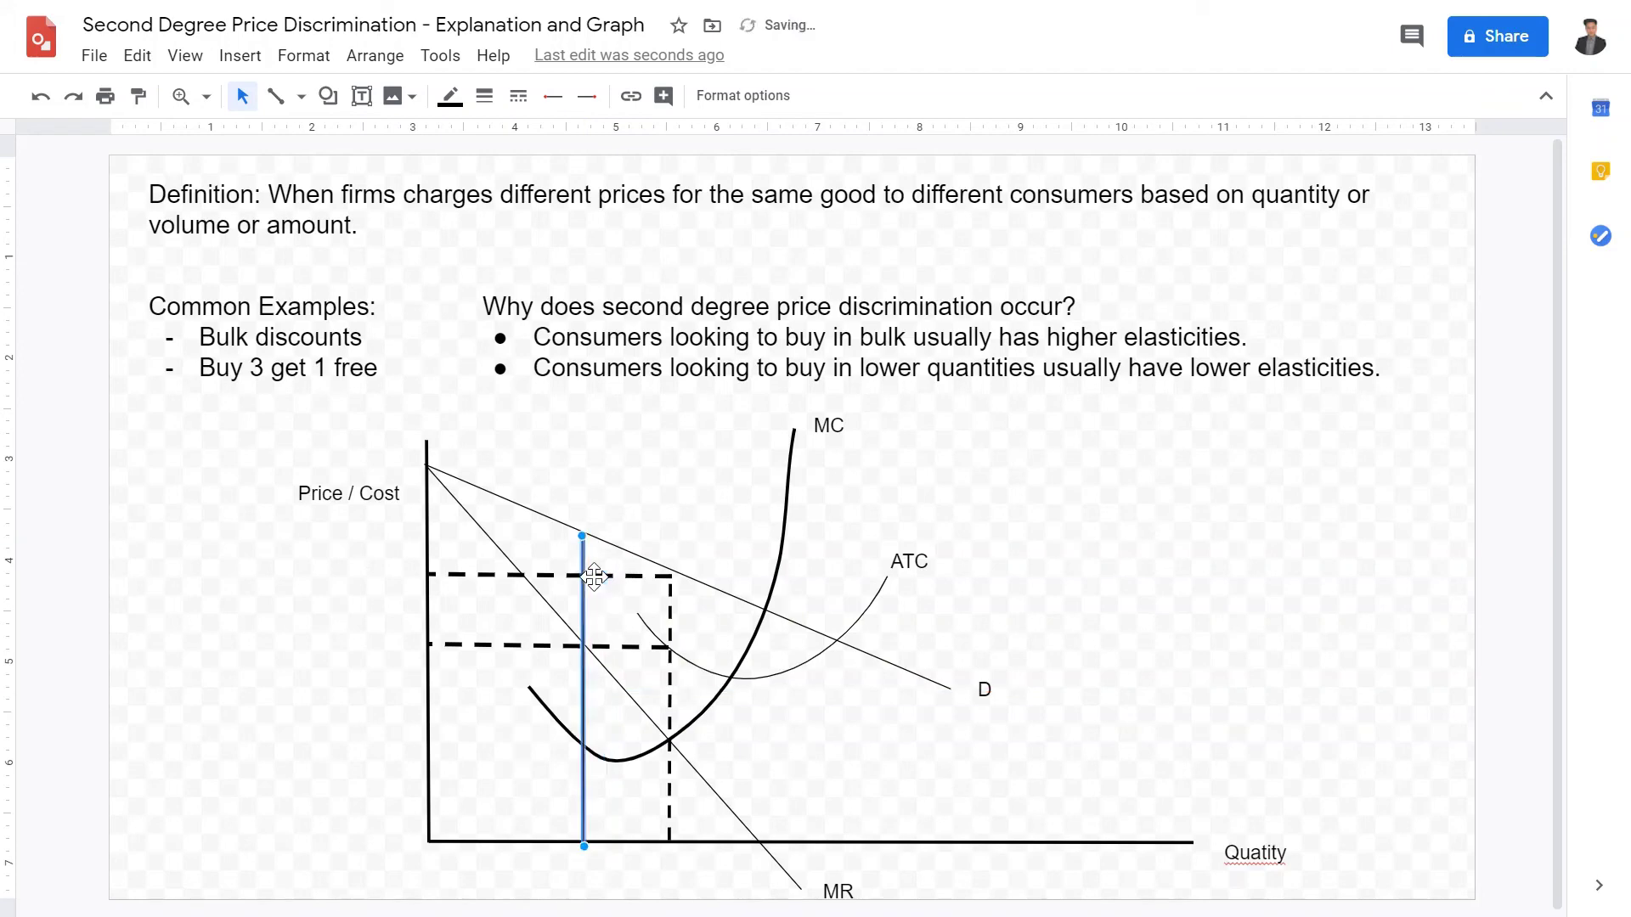
left_click(338, 732)
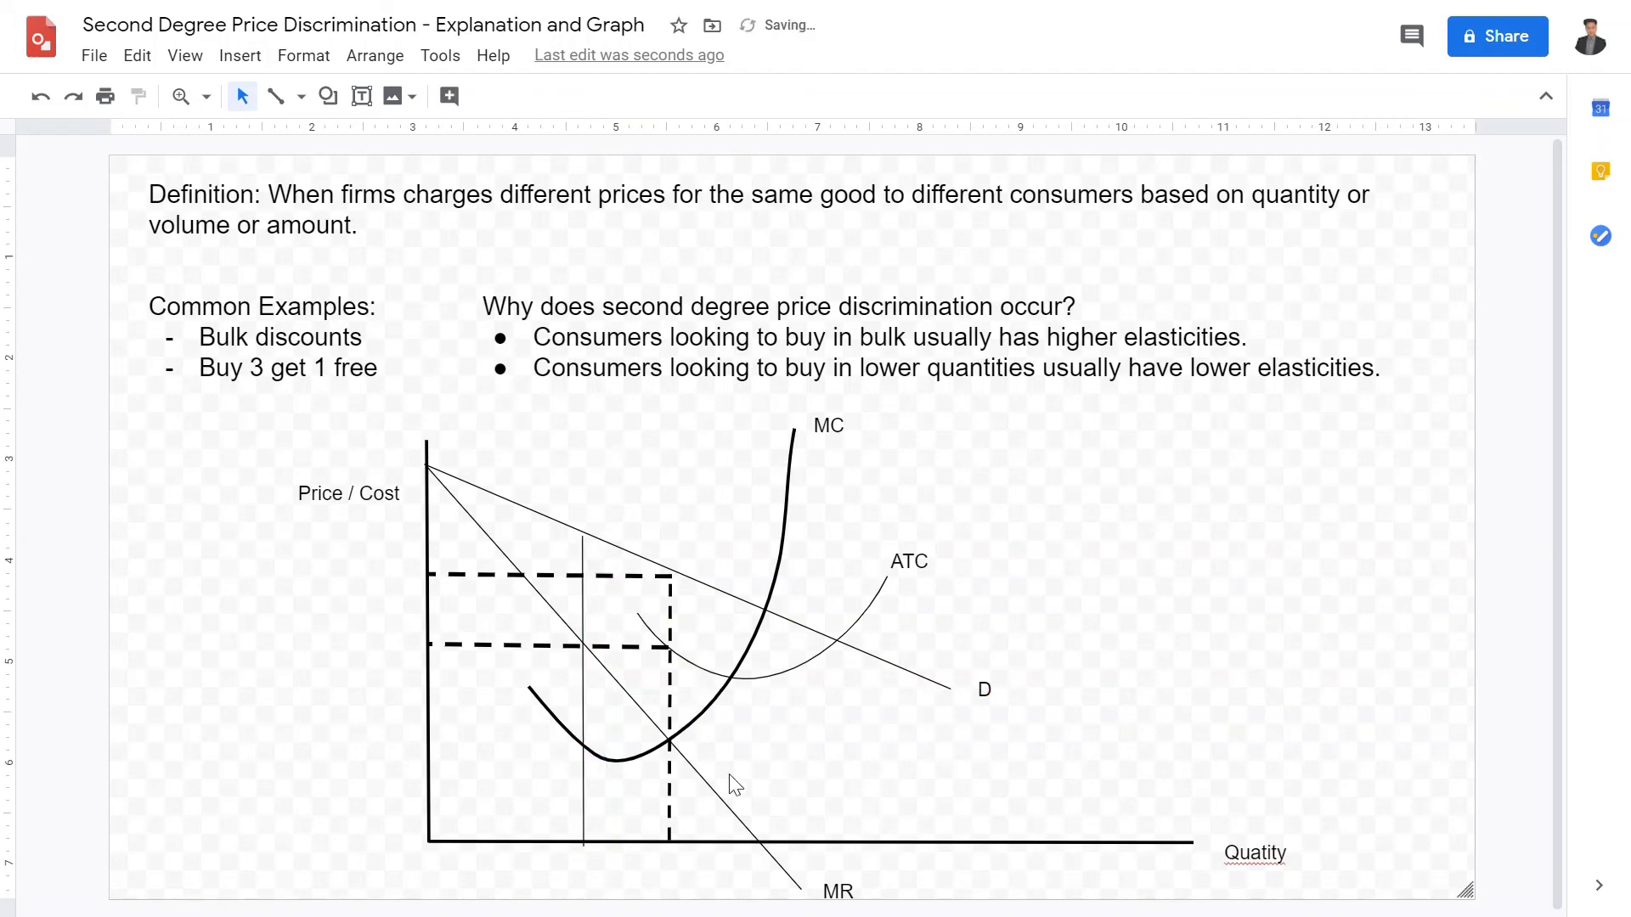
left_click(592, 571)
left_click(484, 95)
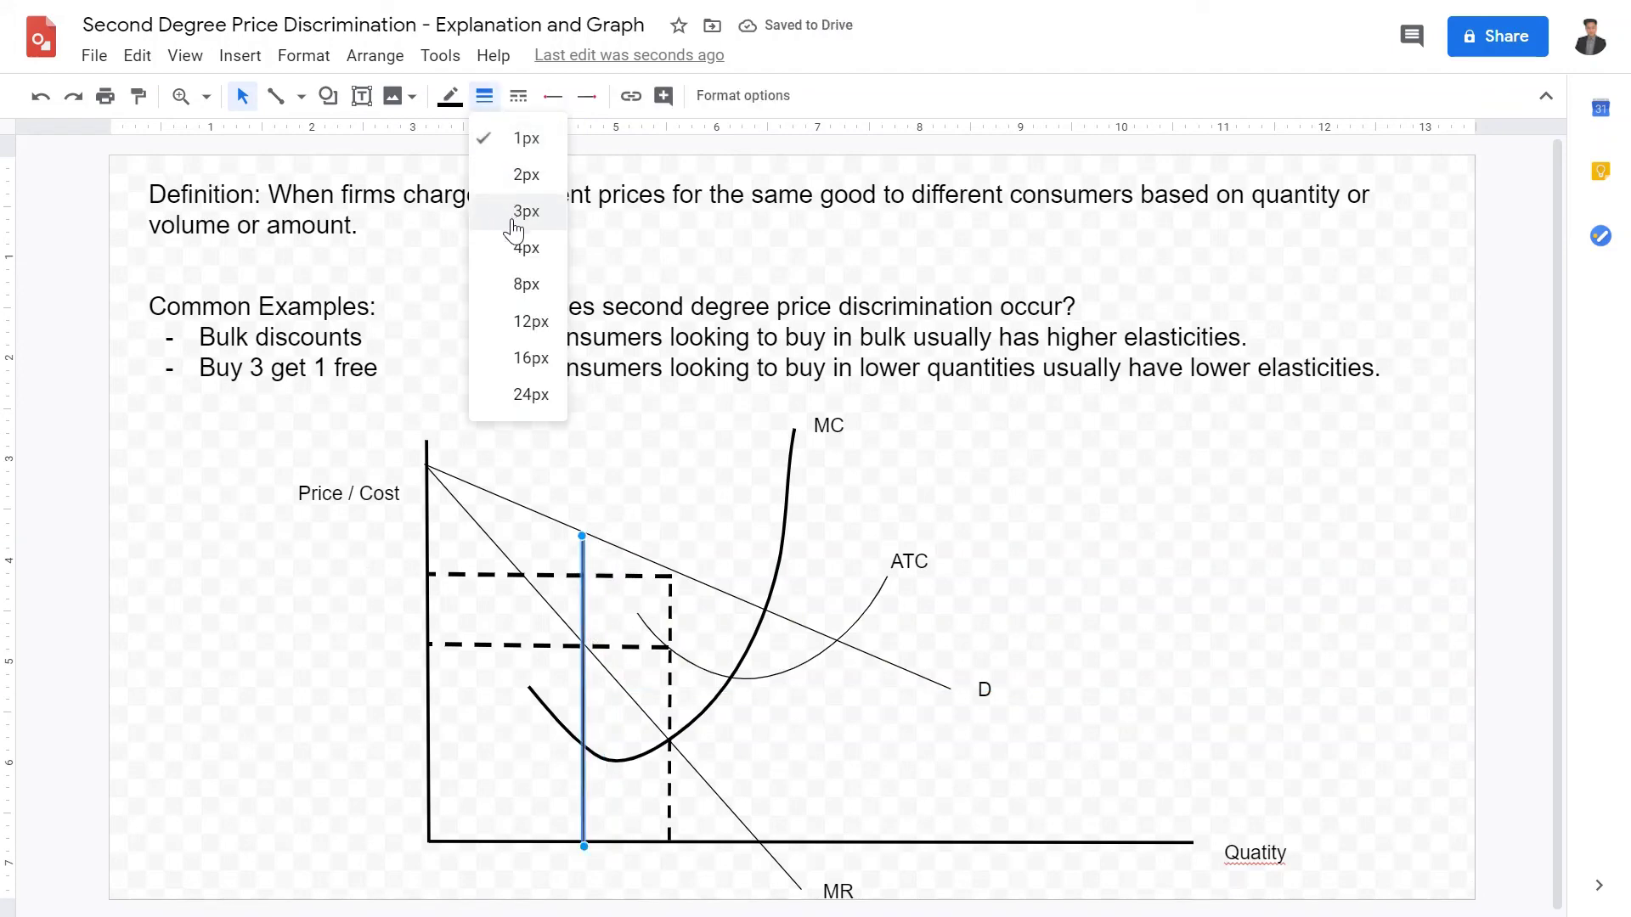
left_click(500, 212)
left_click(518, 95)
left_click(529, 215)
left_click(202, 746)
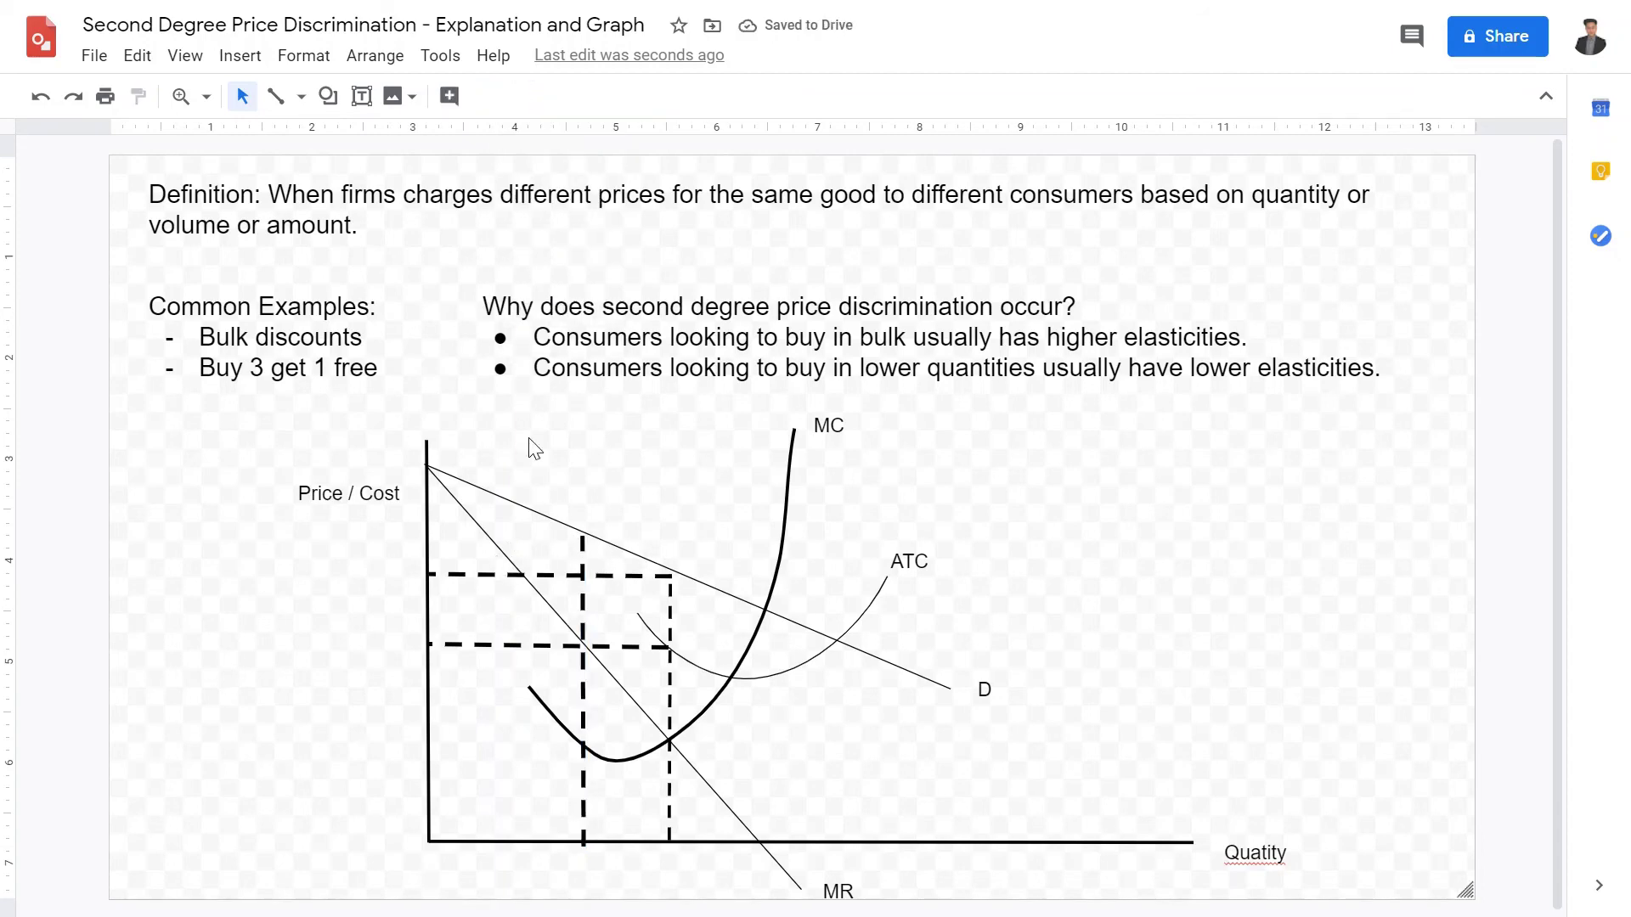
Draw a 4px dashed horizontal line from its top to the price axis.
left_click(275, 96)
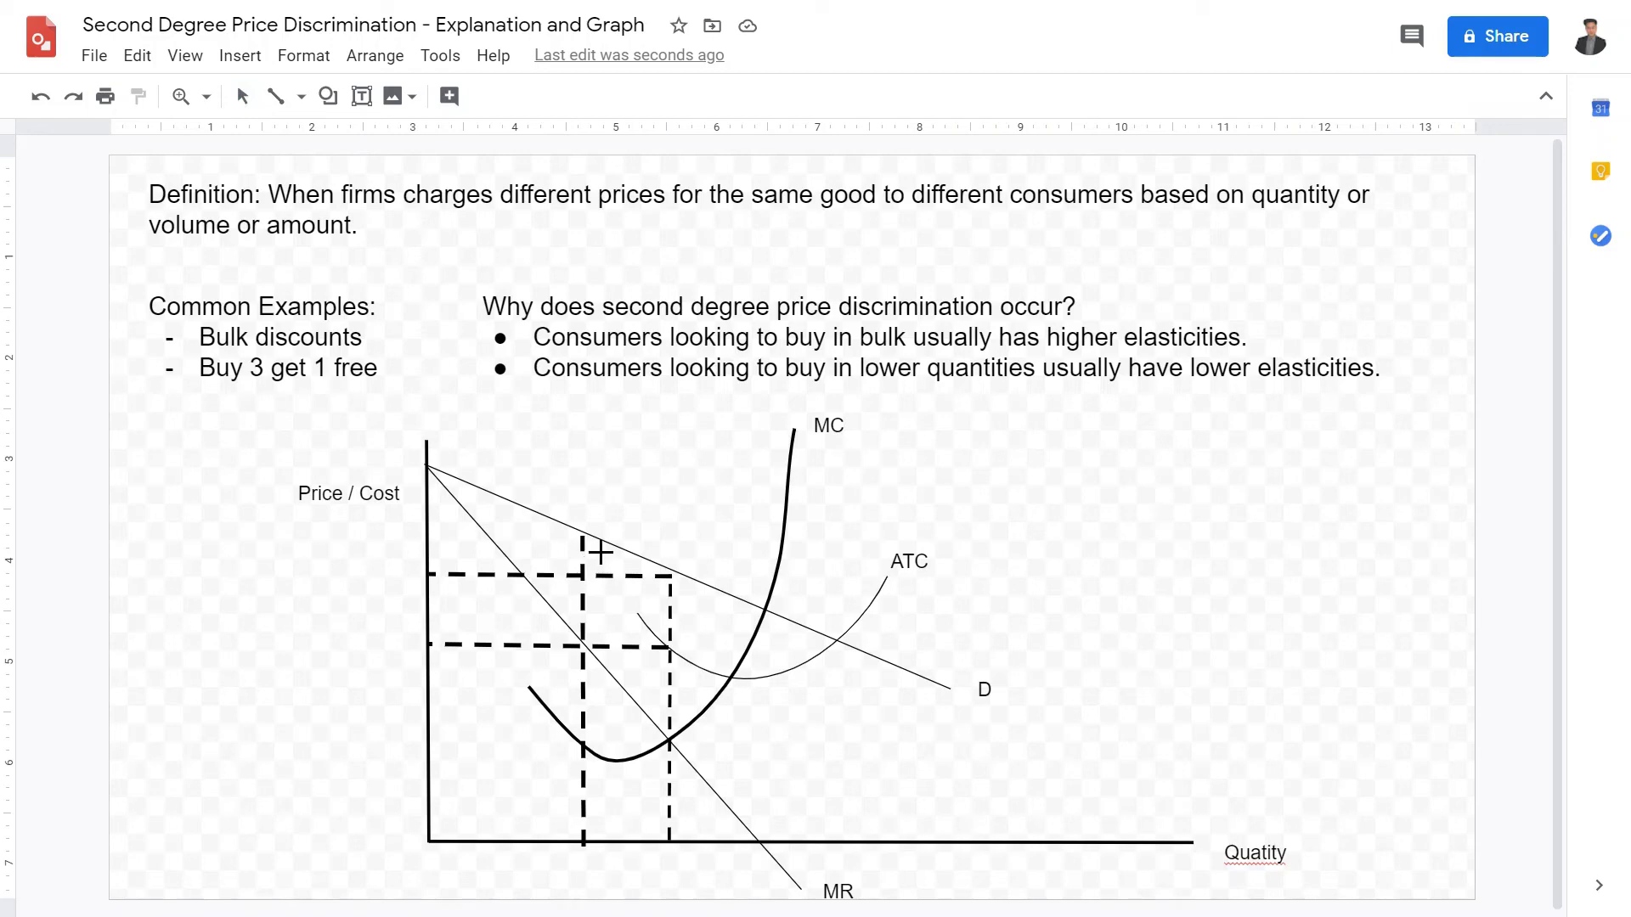
left_click_drag(582, 535, 442, 561)
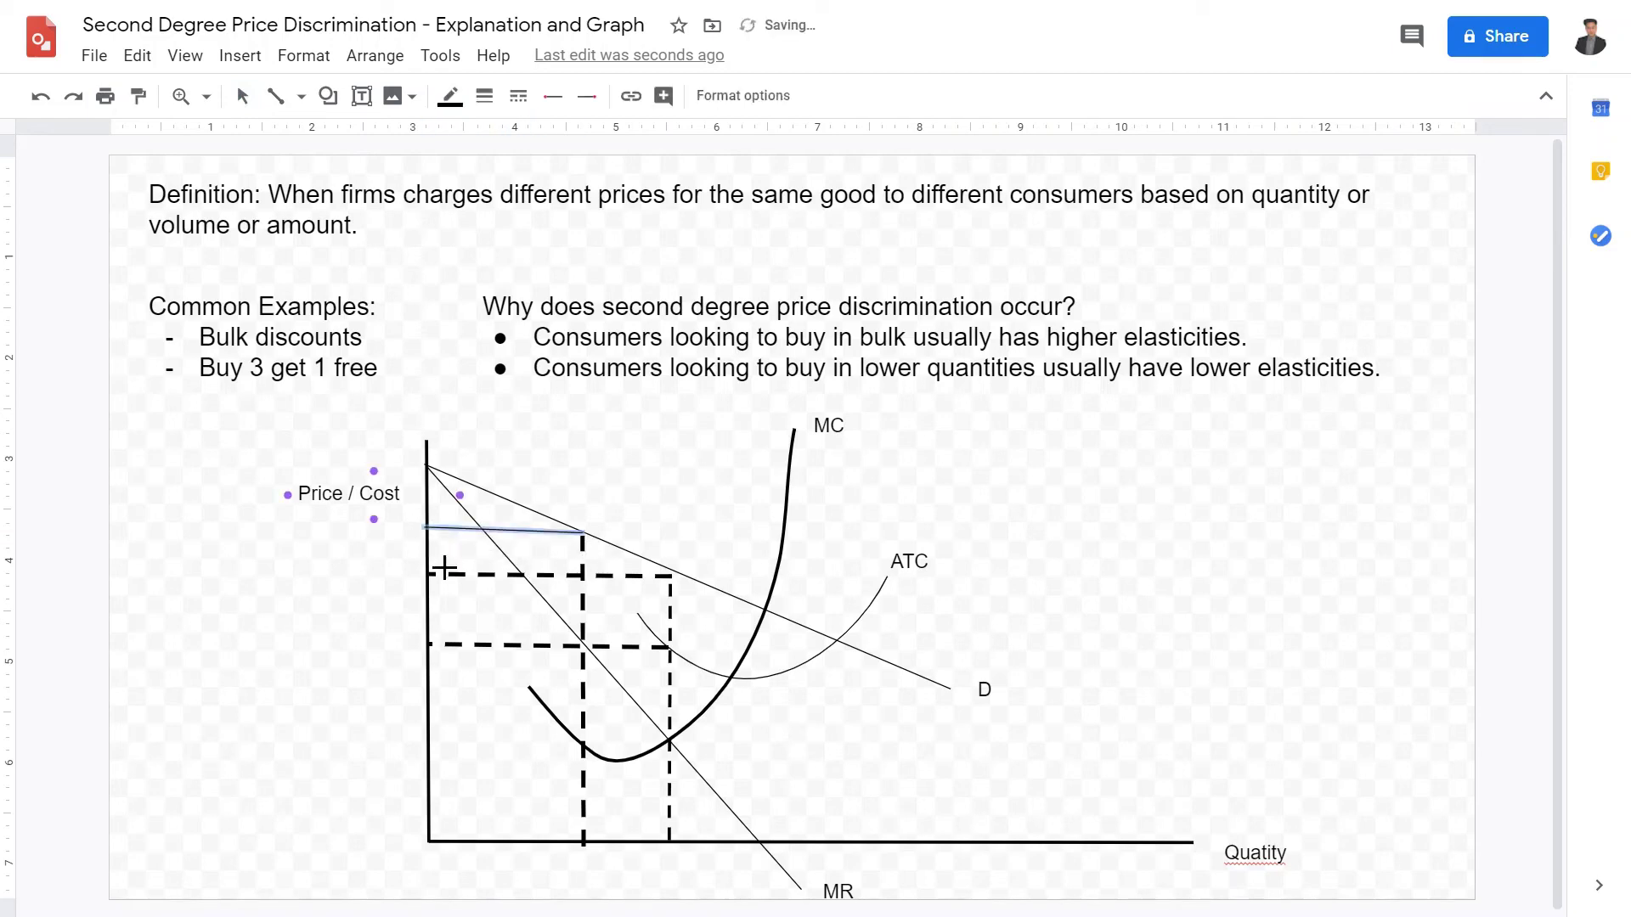
left_click(485, 96)
left_click(510, 248)
left_click(518, 96)
left_click(578, 248)
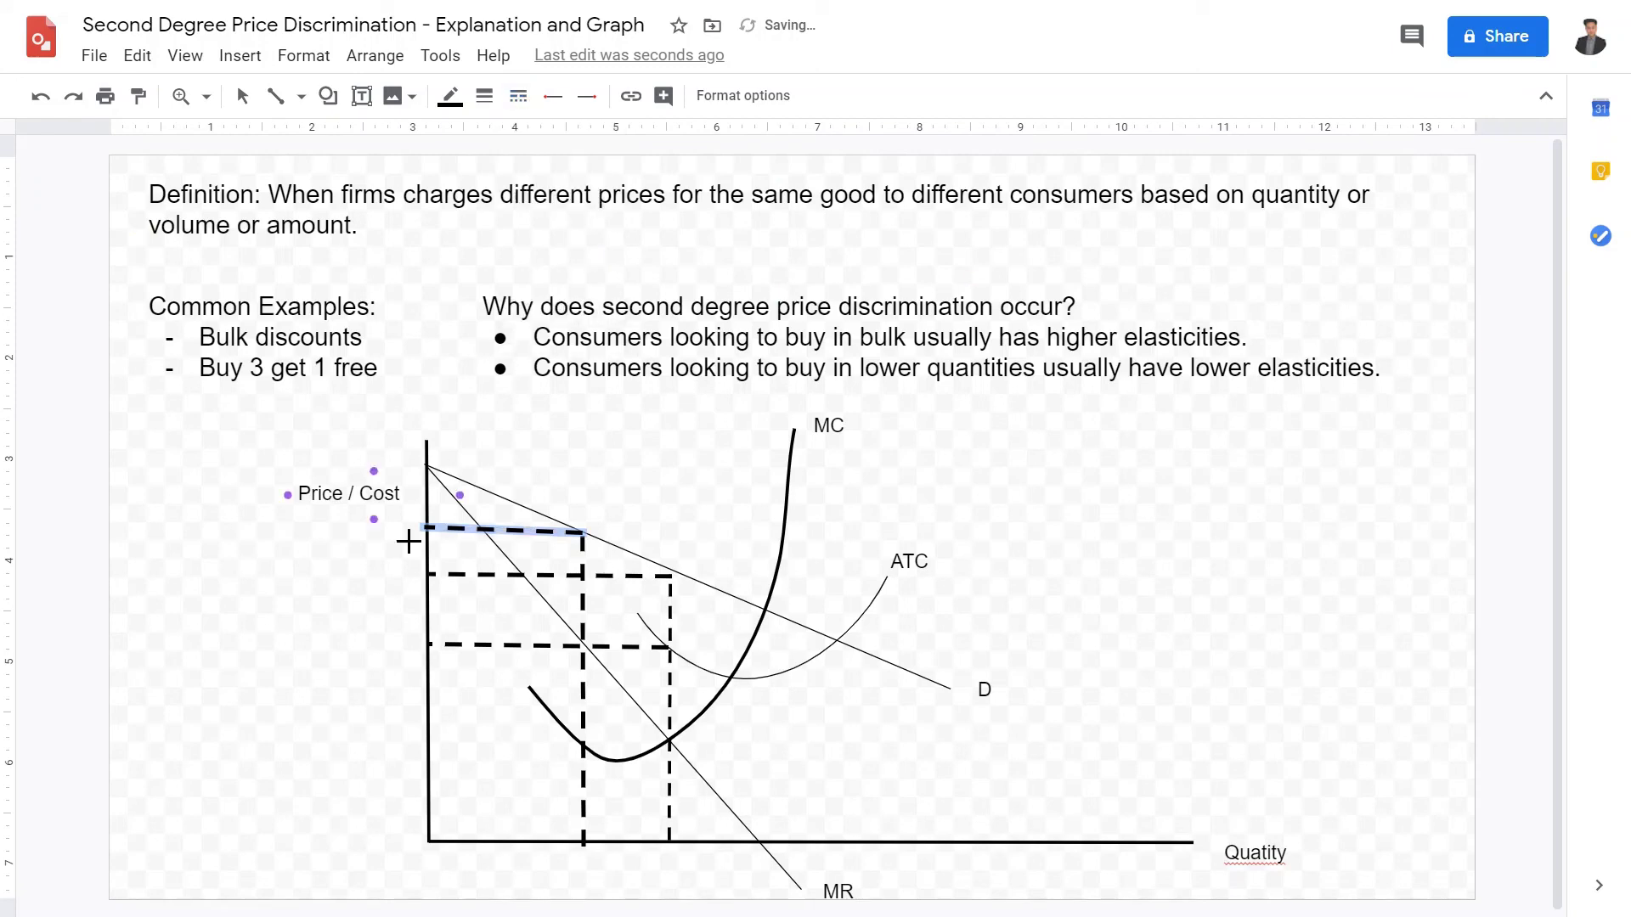
Delete the stray diagonal line left on the graph.
left_click(409, 537)
left_click(318, 749)
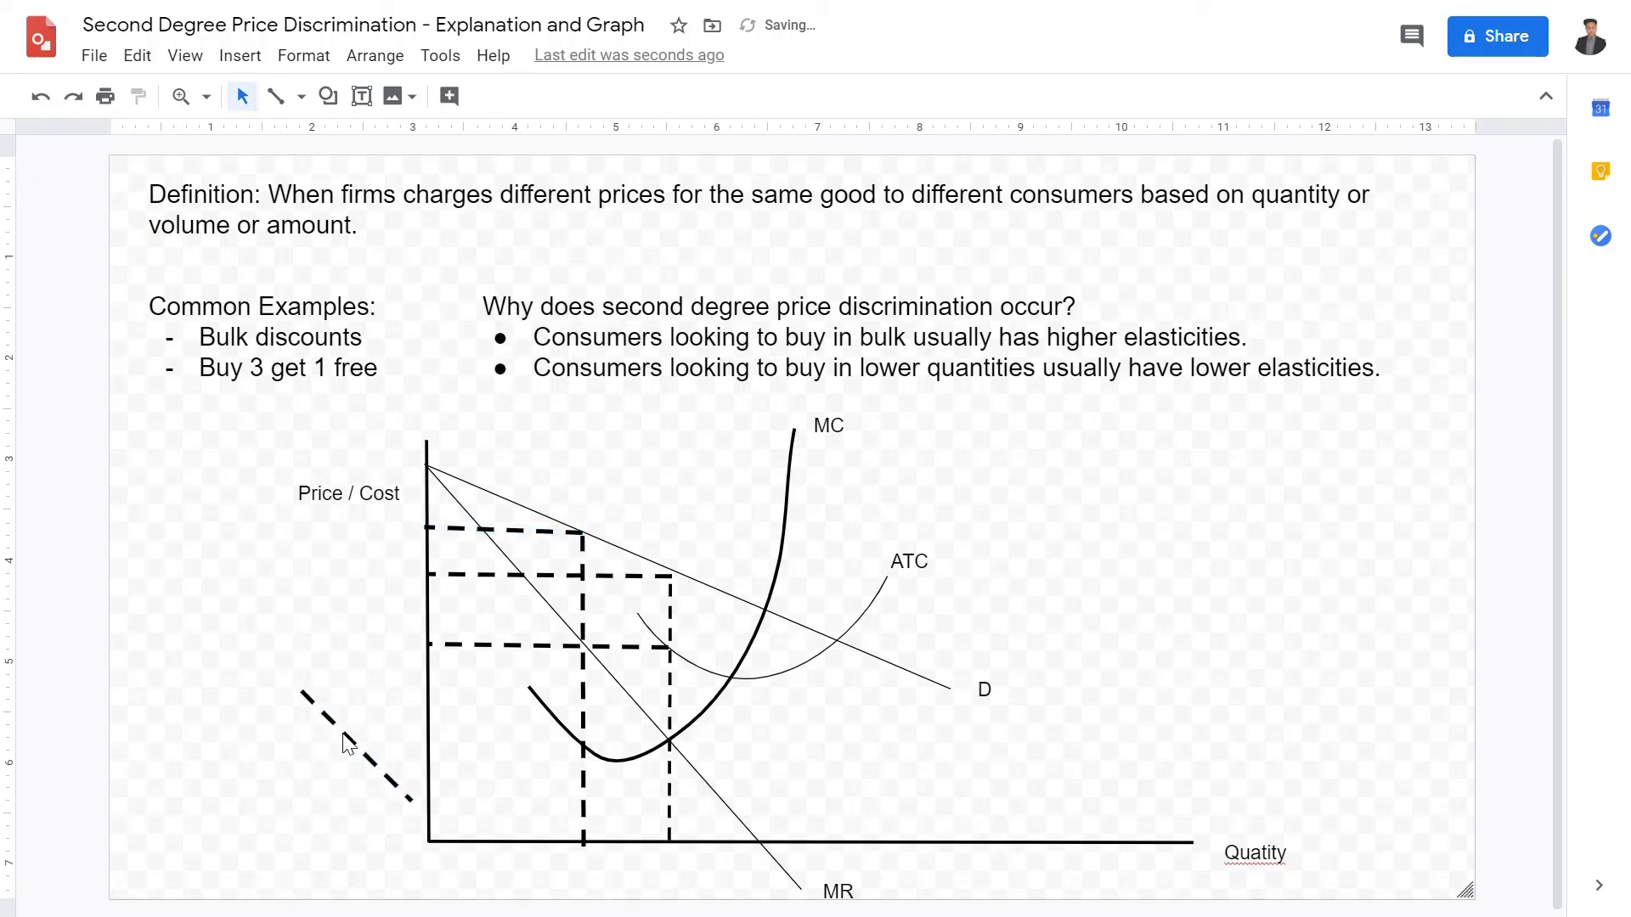
left_click(348, 744)
key("Delete")
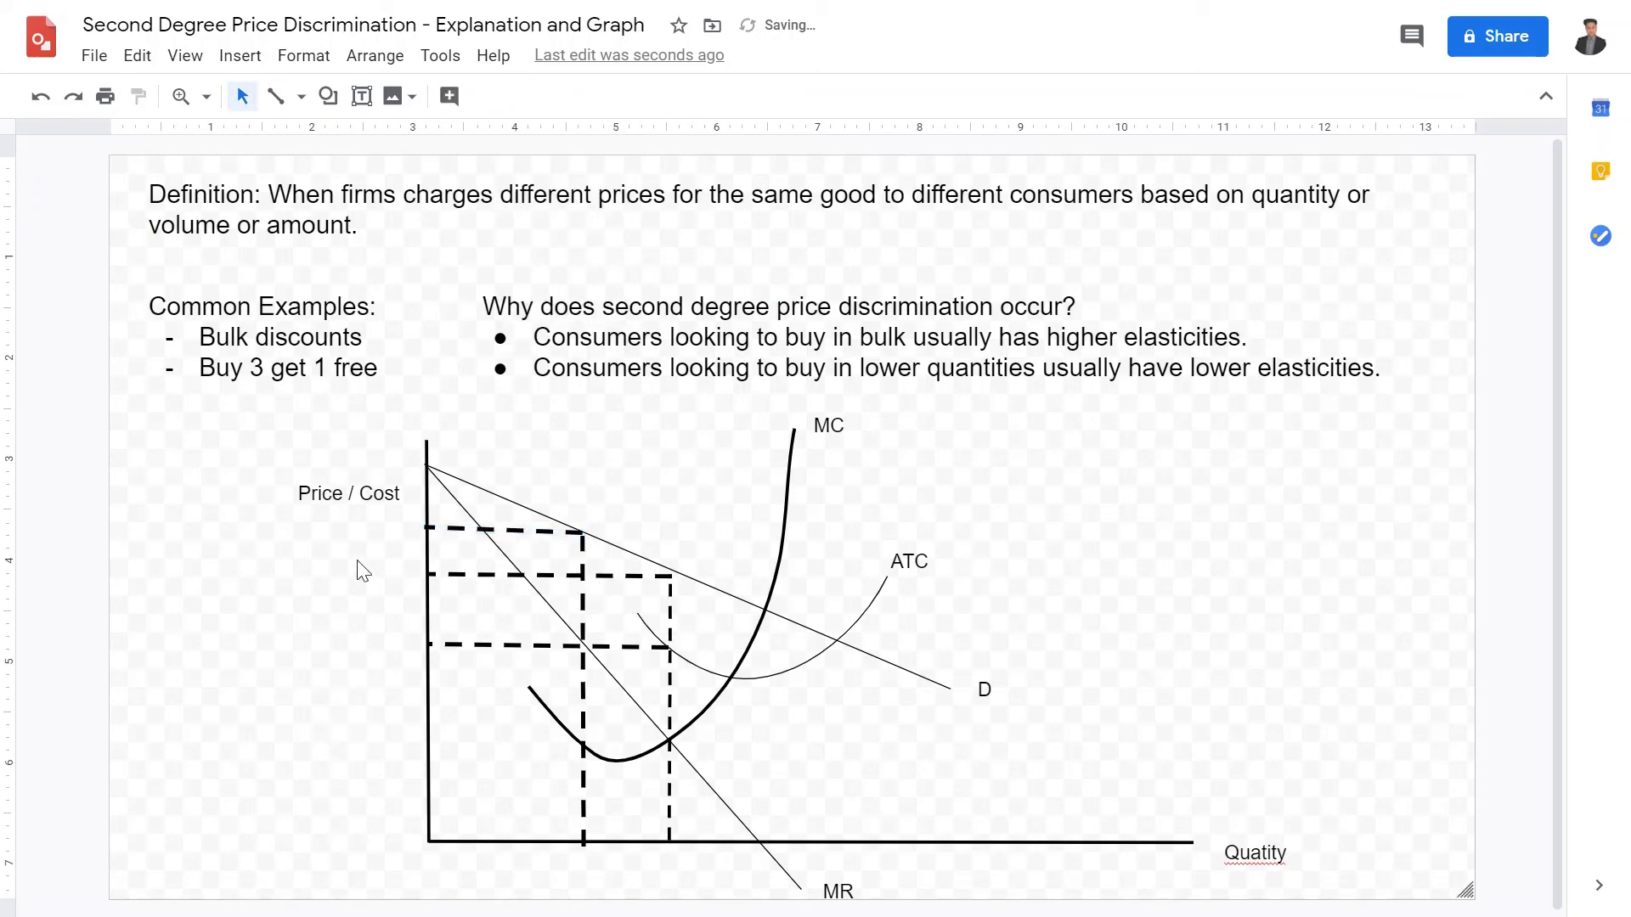